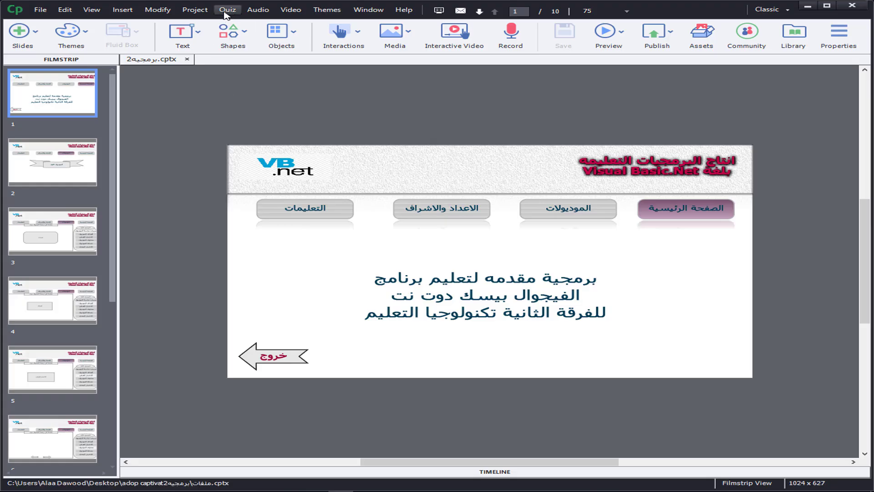
click(229, 11)
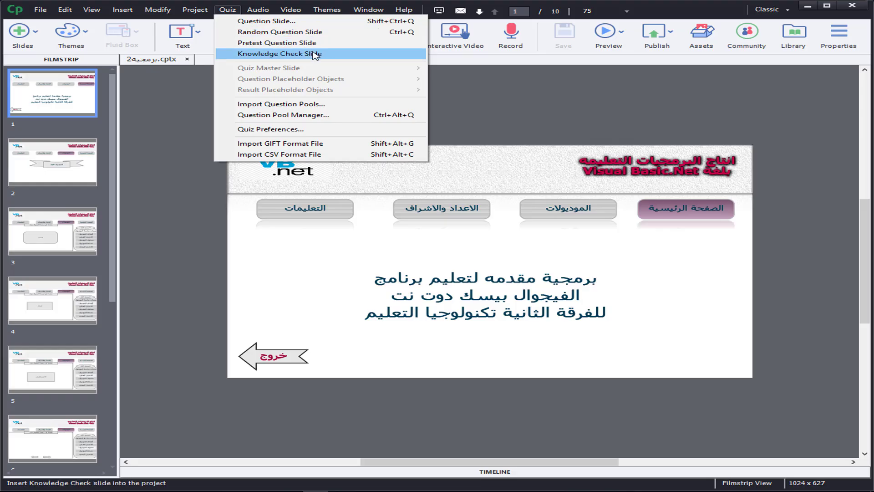
click(229, 10)
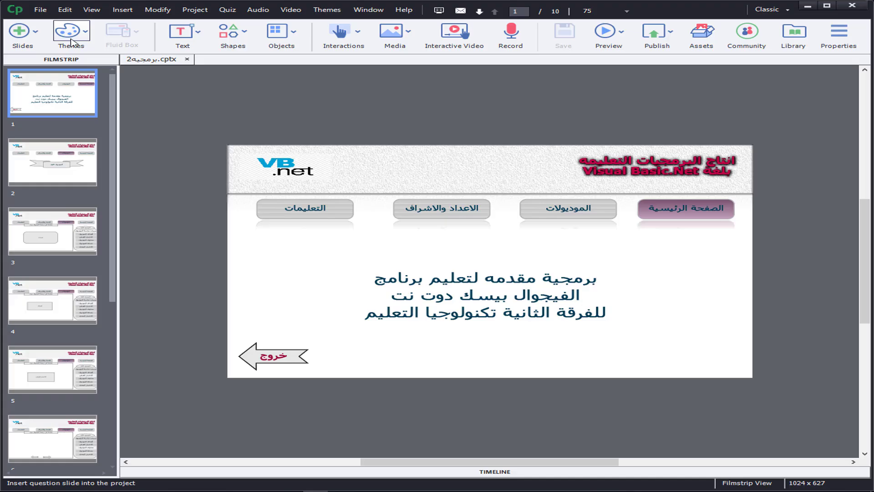
click(29, 39)
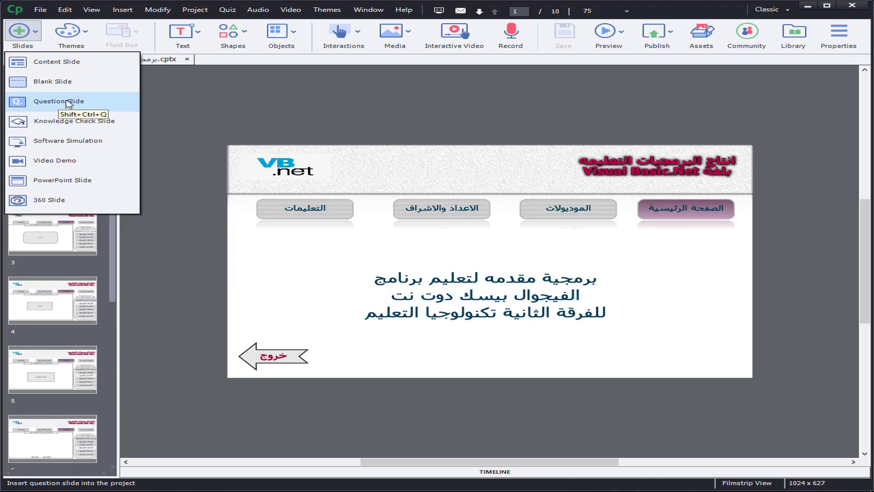
click(222, 10)
click(227, 10)
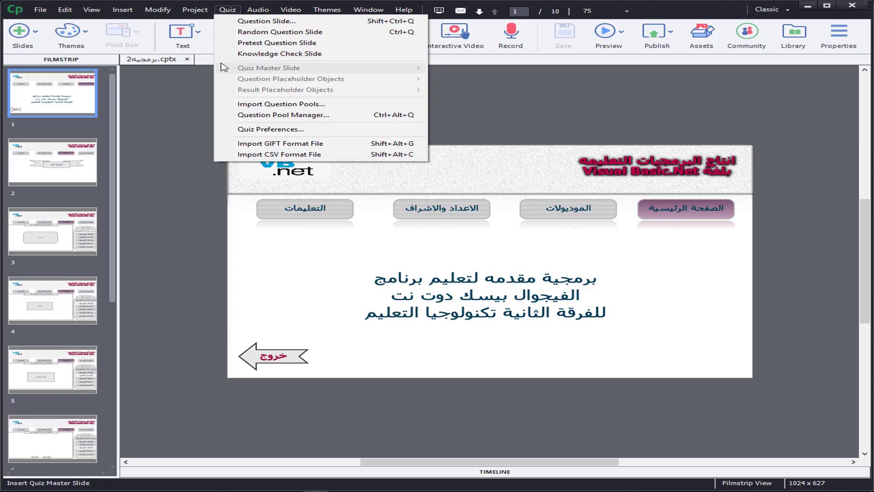
click(189, 91)
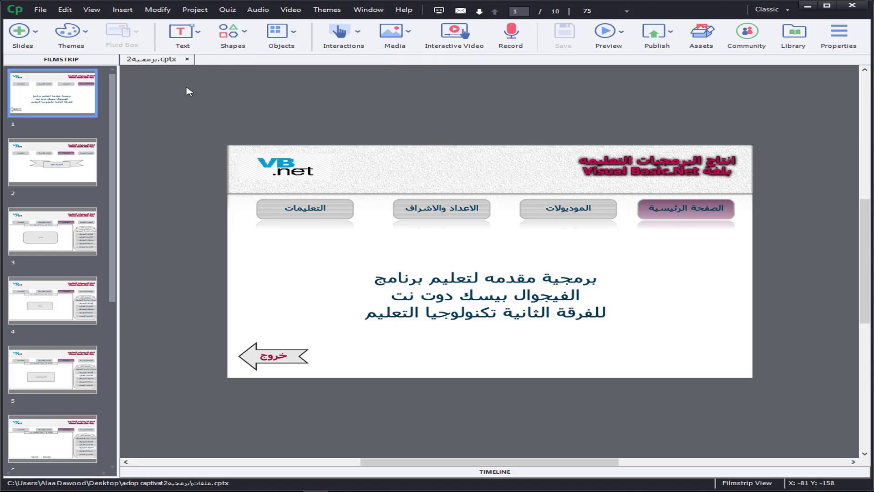
Step: Duplicate the "الموديول الاول" banner button on slide 2 and place the copy directly below the original
click(55, 176)
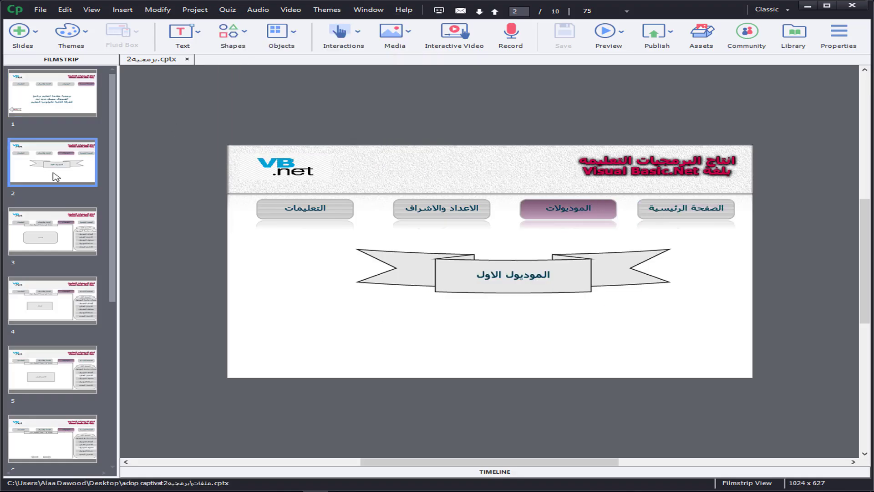
click(467, 276)
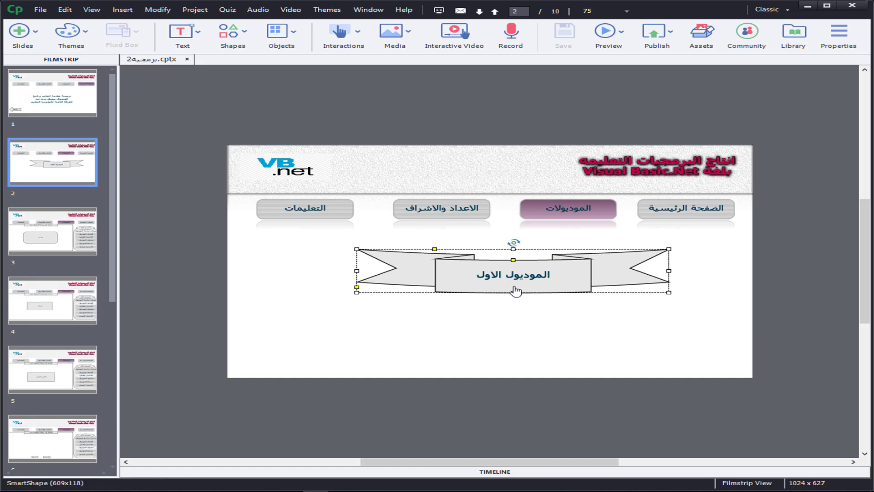
key(ctrl+c)
key(ctrl+v)
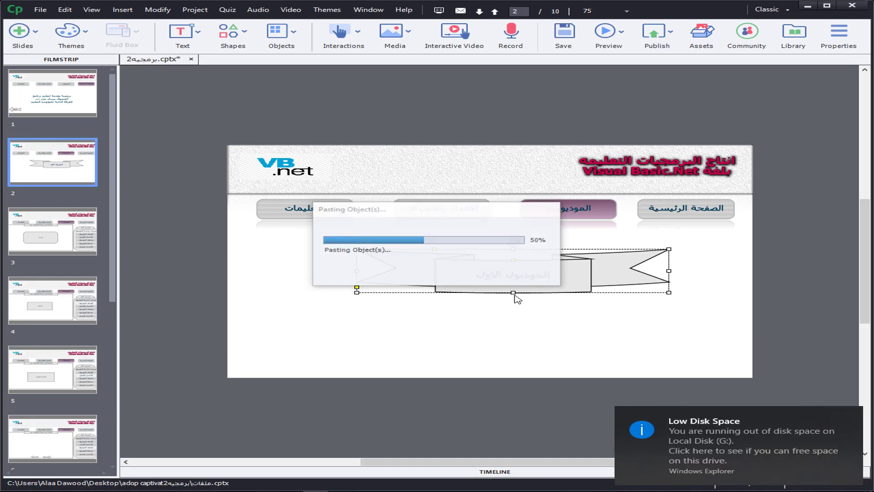
drag(533, 292, 527, 328)
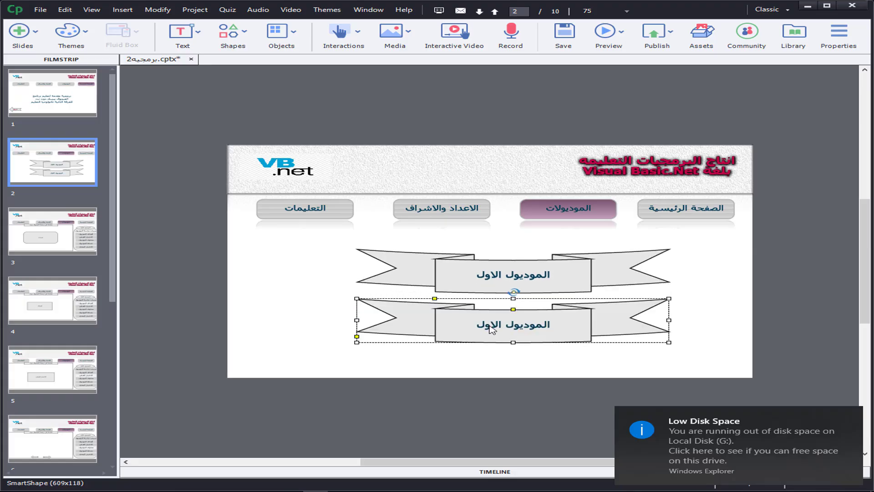
Step: Change the copied banner's text to "الموديول الثاني"
double_click(490, 325)
double_click(387, 326)
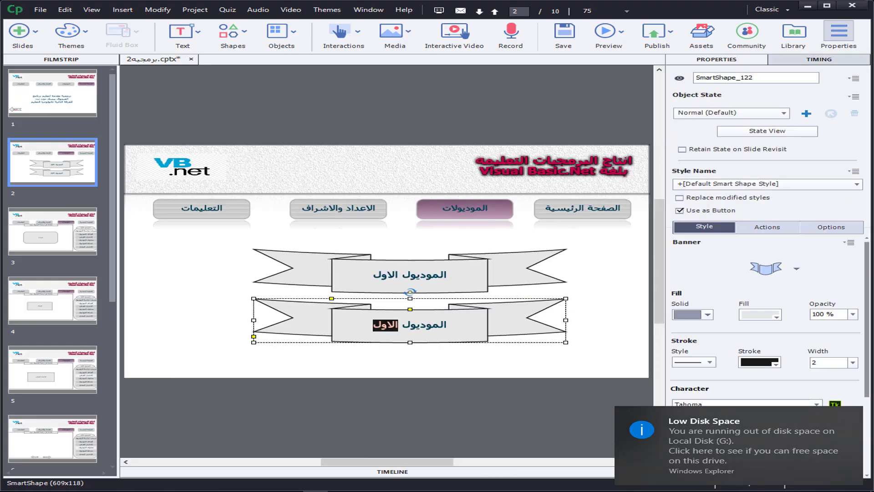
text(الثاني)
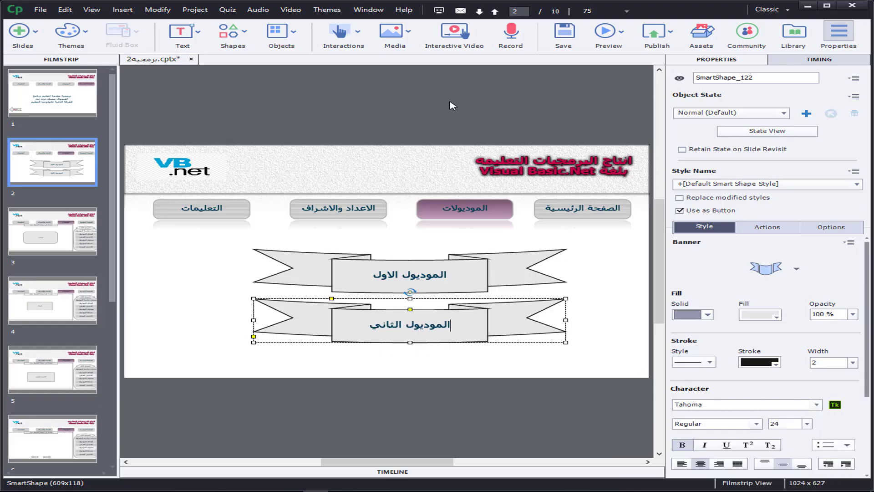
Step: Duplicate slide 3 and change the module name in the copy's side-menu oval to "الموديول الثاني"
click(44, 245)
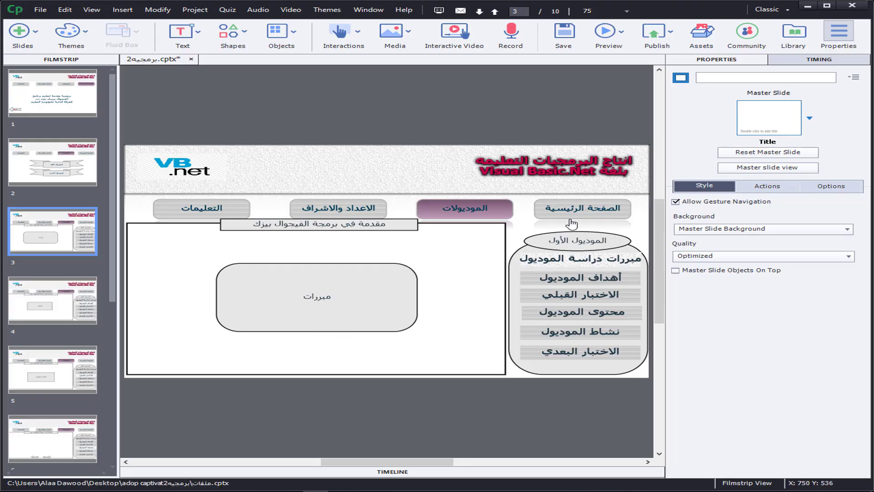
right_click(50, 236)
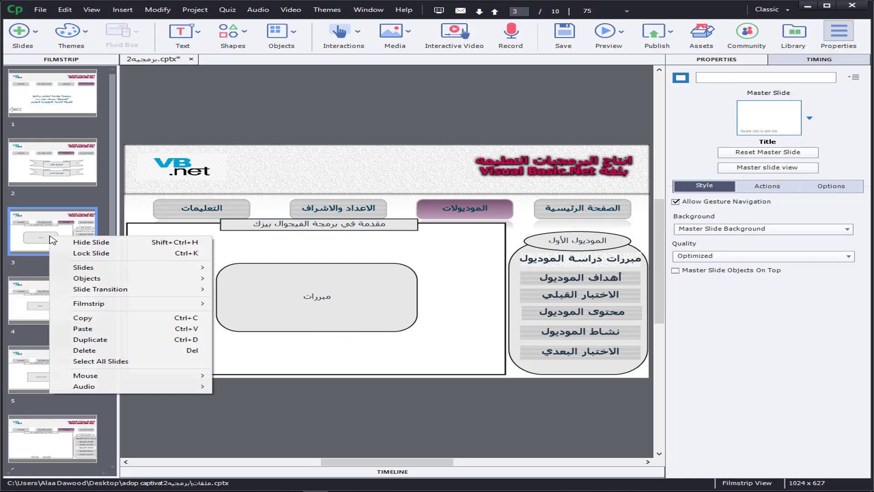
click(104, 339)
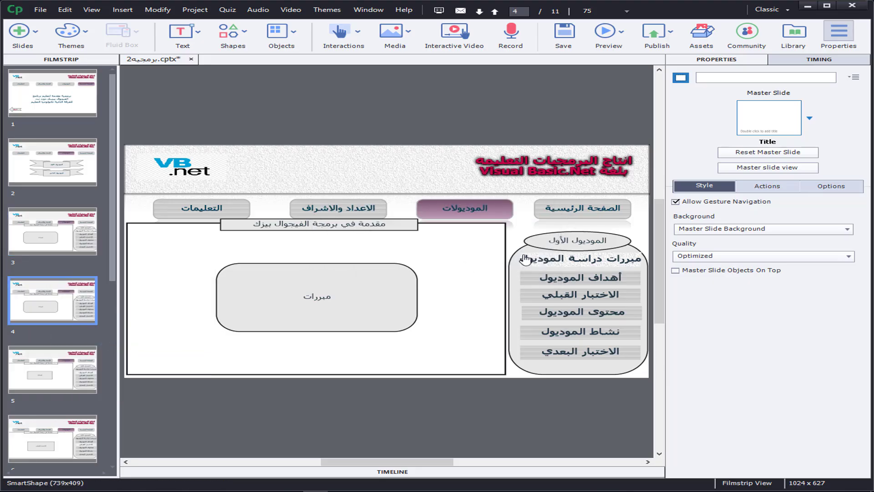
click(560, 244)
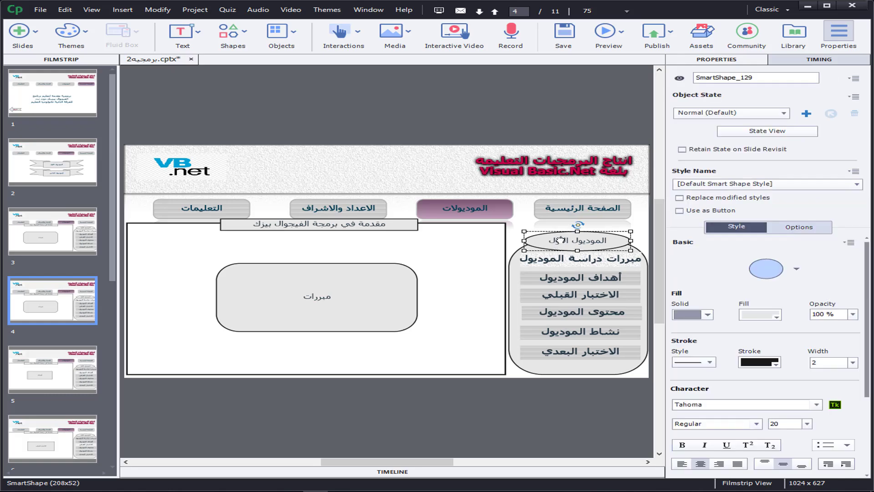
double_click(560, 241)
text(الثاني)
Step: Change the title bar above the content frame on slide 4 to "اساسيات الفيجوال بيزك"
click(367, 224)
double_click(368, 223)
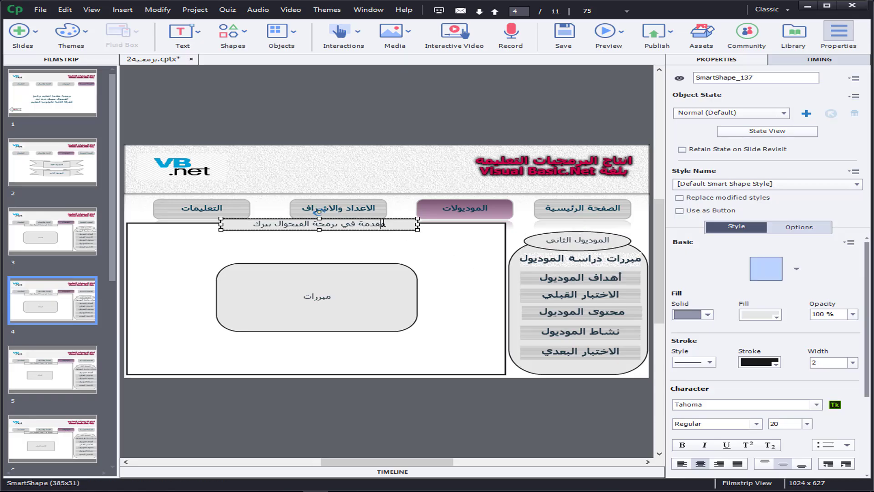
drag(383, 223, 313, 223)
key(BackSpace)
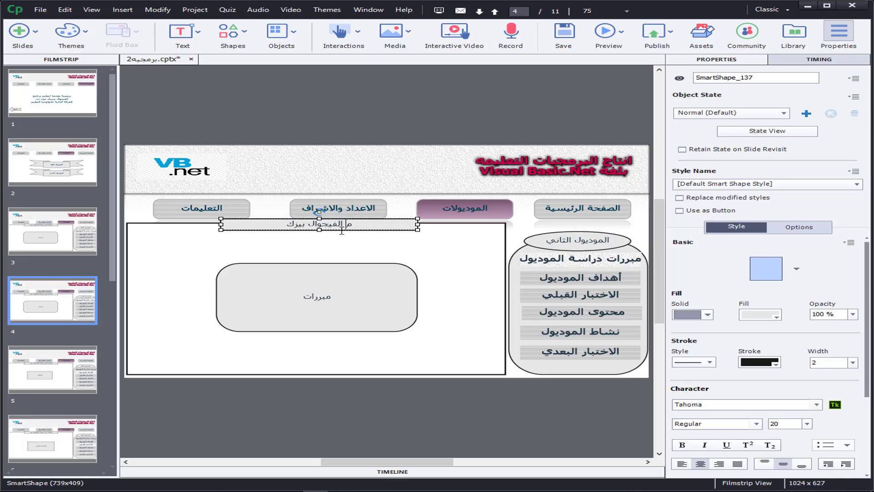
text(م)
drag(354, 226, 355, 225)
double_click(355, 225)
text(اساسيا)
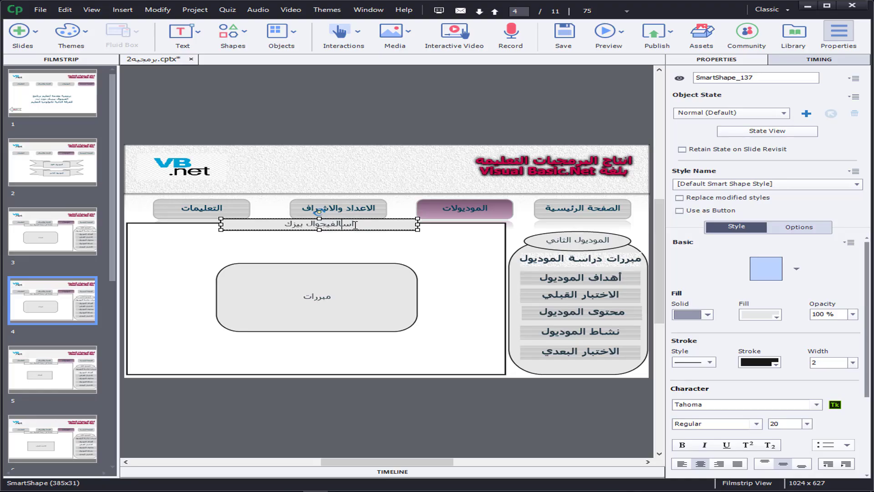
text(ت)
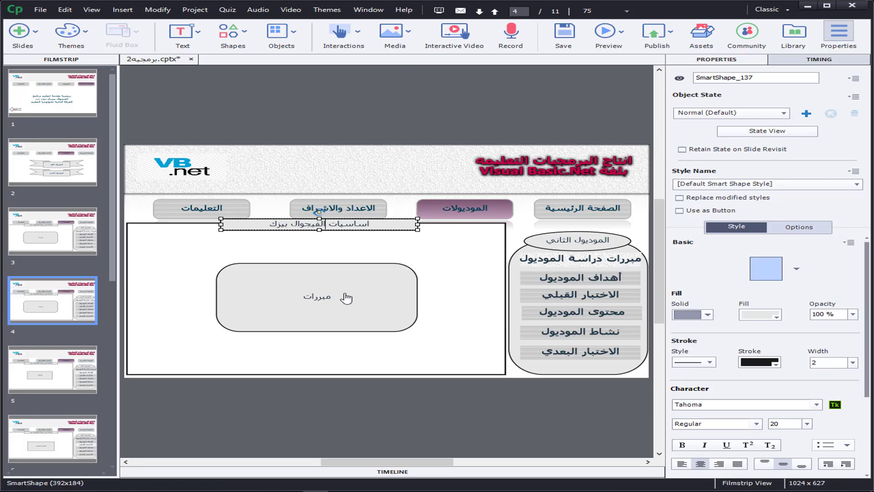
Step: Extend the text in slide 4's central rounded box to "مبررات الموديول الثاني"
click(303, 297)
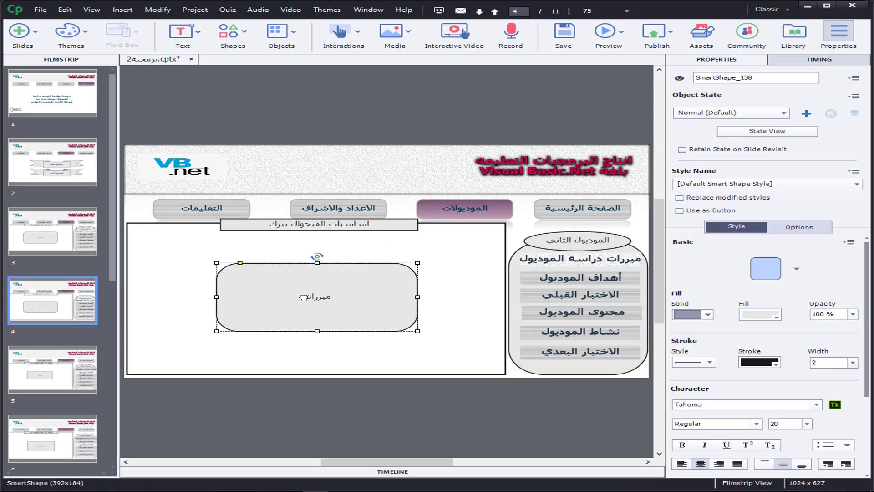
double_click(302, 297)
text(الموديول الثاني)
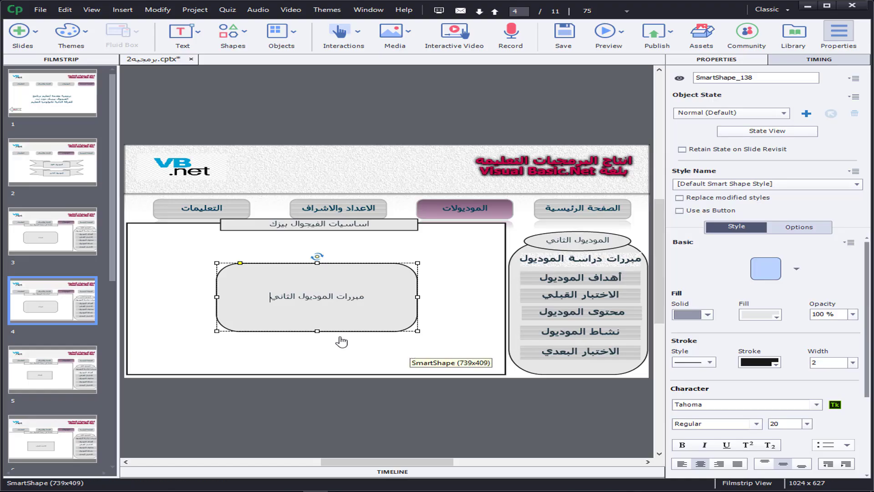
Step: Set the "الموديول الثاني" banner on slide 2 to jump to slide 4 and compare its target with the first banner's
click(73, 176)
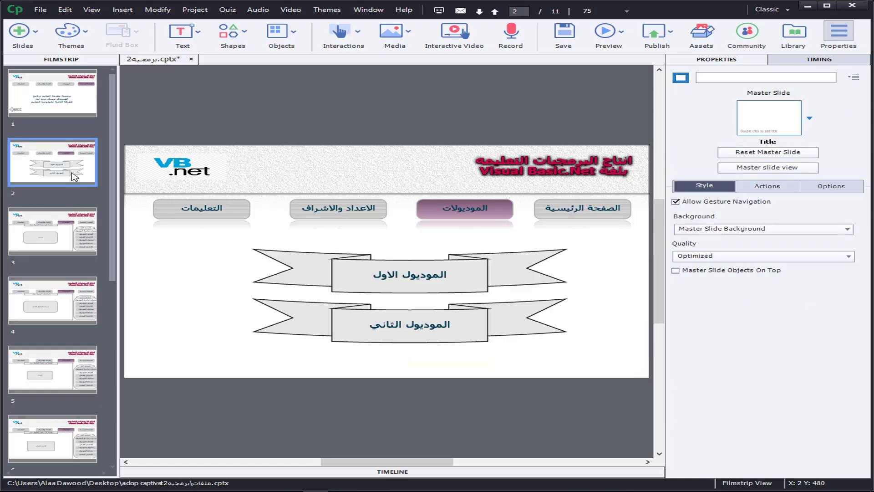
click(416, 327)
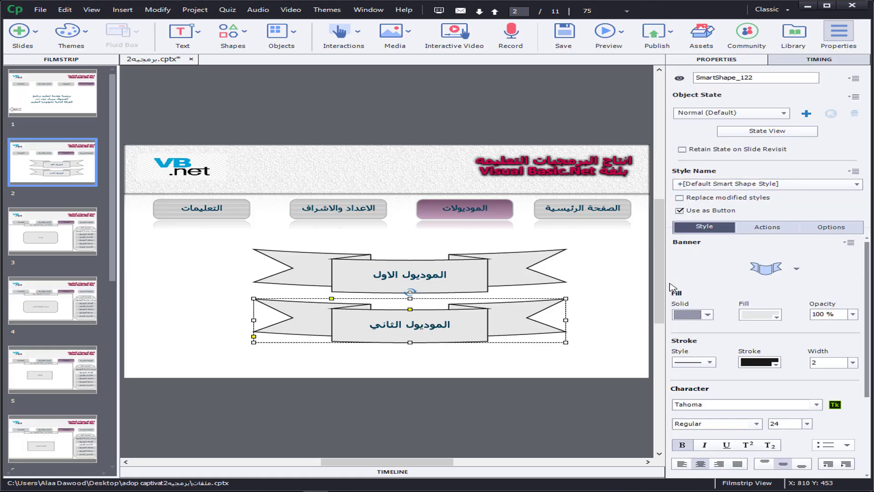
click(780, 229)
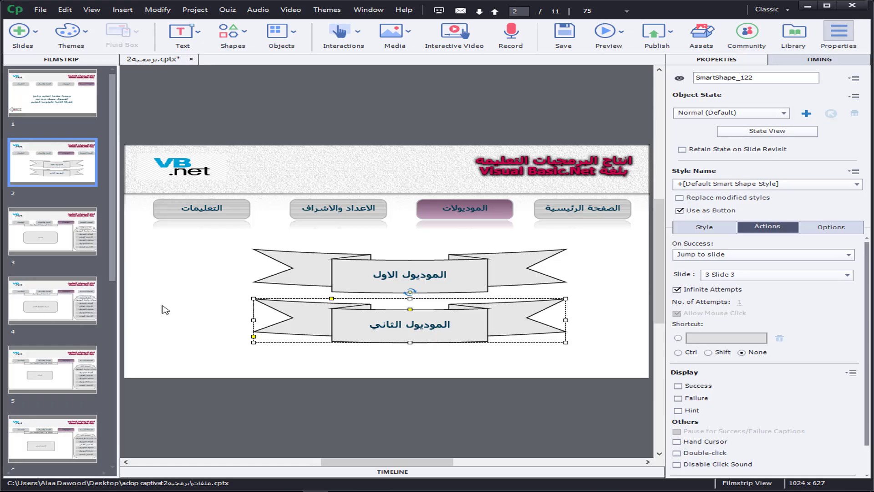
click(742, 277)
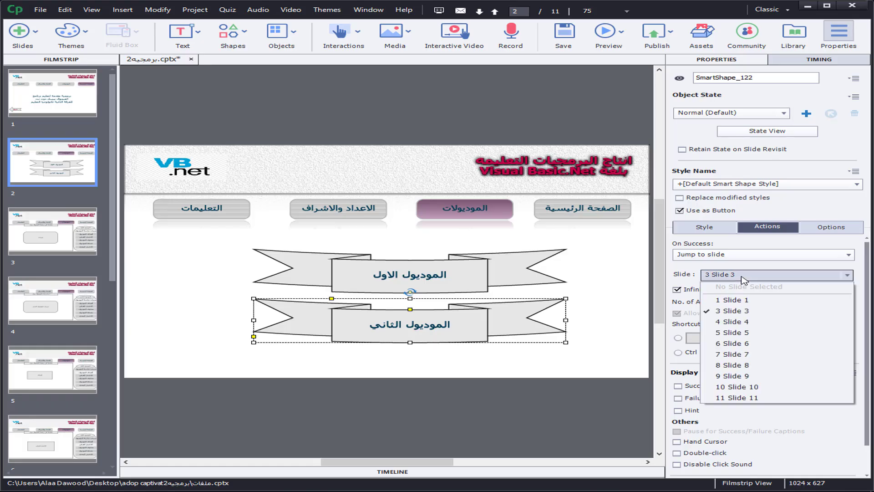
click(743, 322)
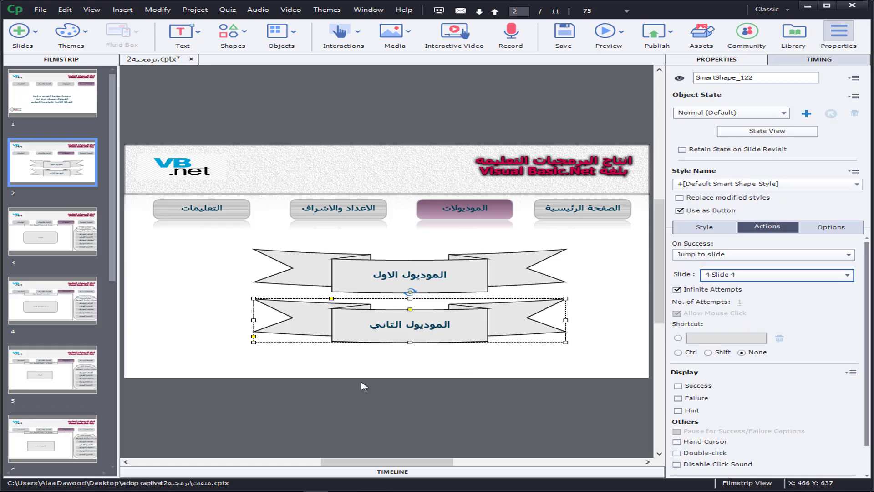
click(395, 285)
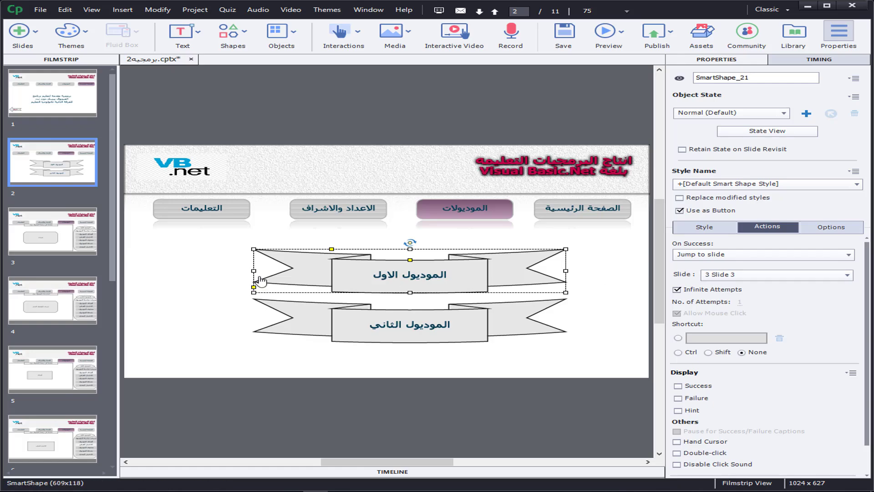
click(377, 333)
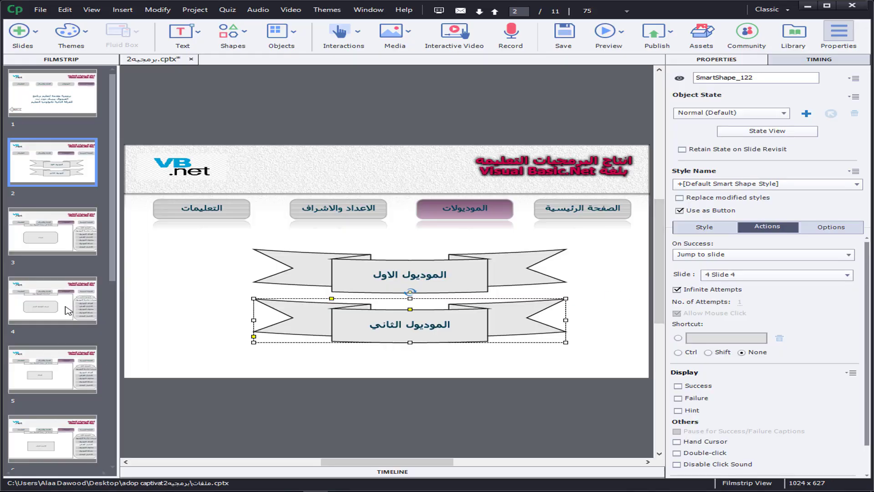
Step: Draw a rectangle about 256 × 58 px below the "الاختبار القبلي" box on slide 6
scroll(103, 299, down, 2)
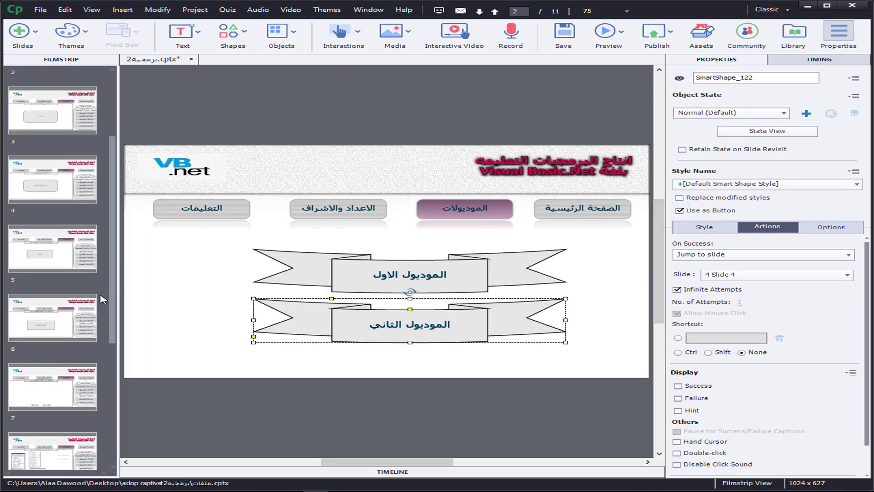
scroll(103, 300, down, 2)
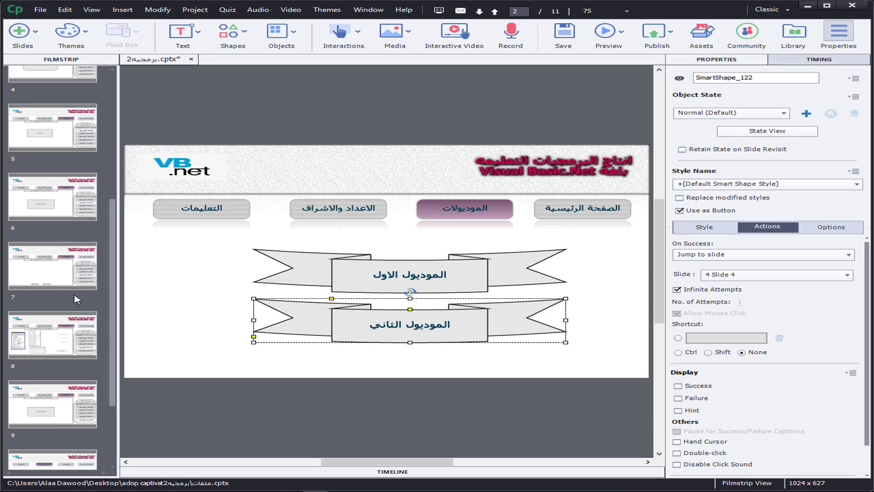
click(67, 207)
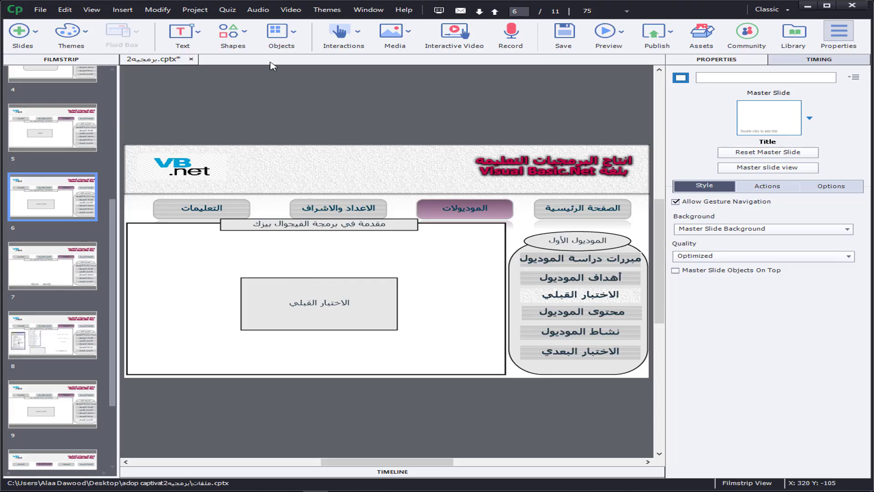
click(237, 38)
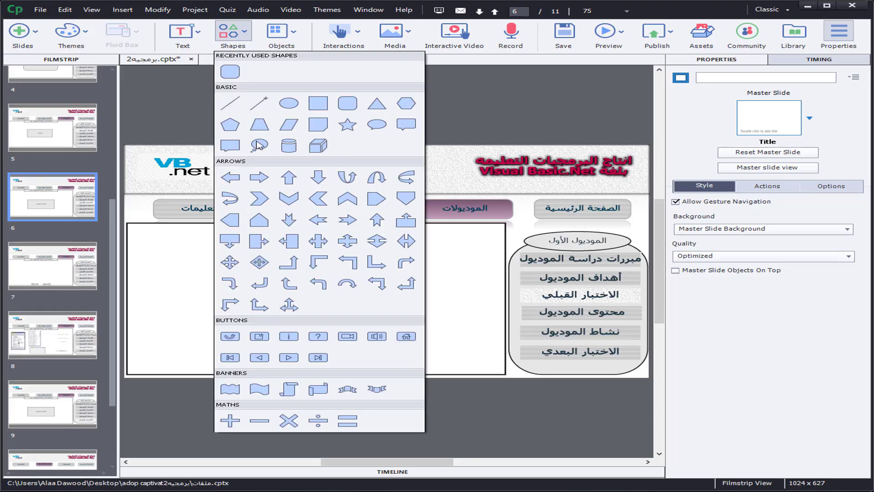
click(322, 108)
drag(228, 343, 358, 367)
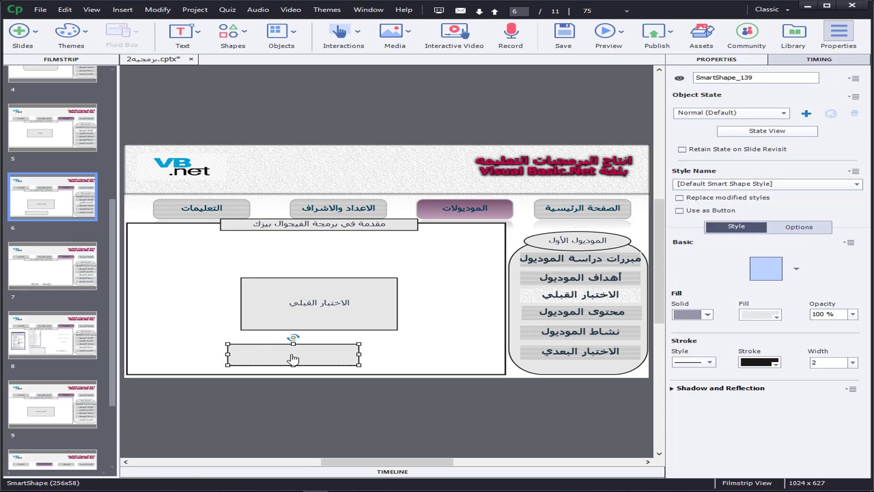
Step: Label the new rectangle on slide 6 "الاختبار القبلي"
double_click(291, 355)
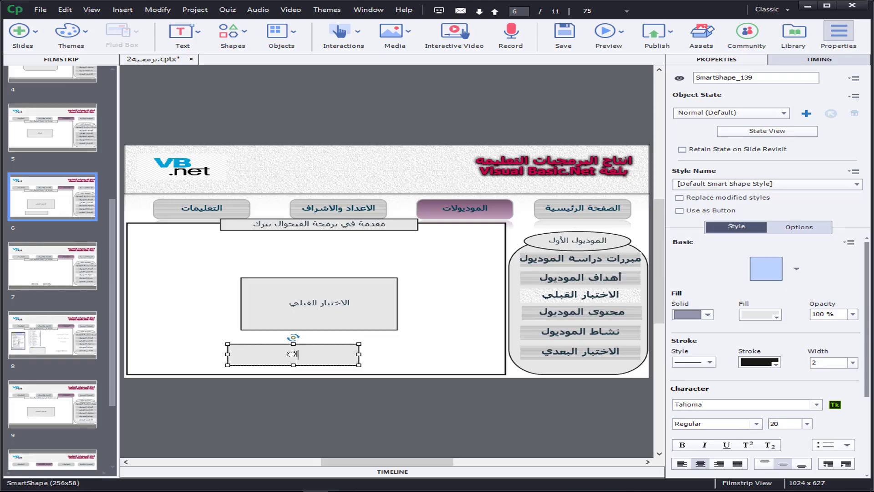
text(الاختبار القبلي)
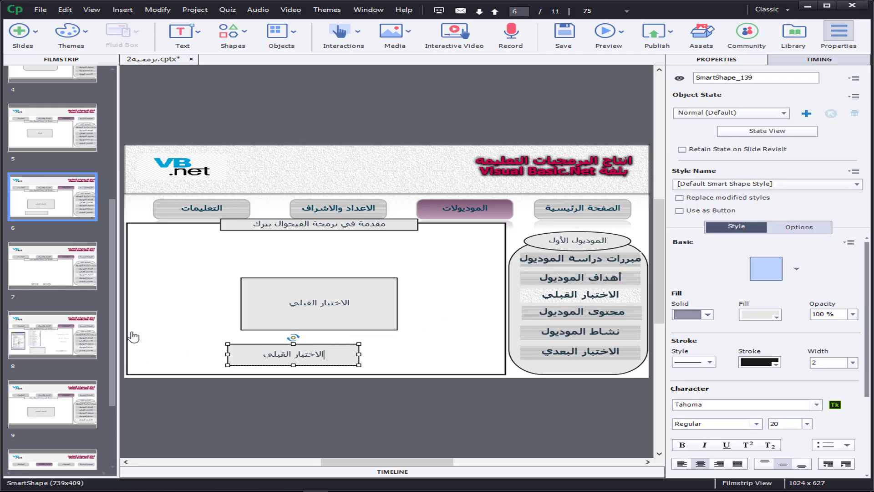
Step: Insert one pretest question slide each for Multiple Choice, True/False, Fill-In-The-Blank, Short Answer, Matching, Hot Spot and Sequence after slide 6
click(48, 196)
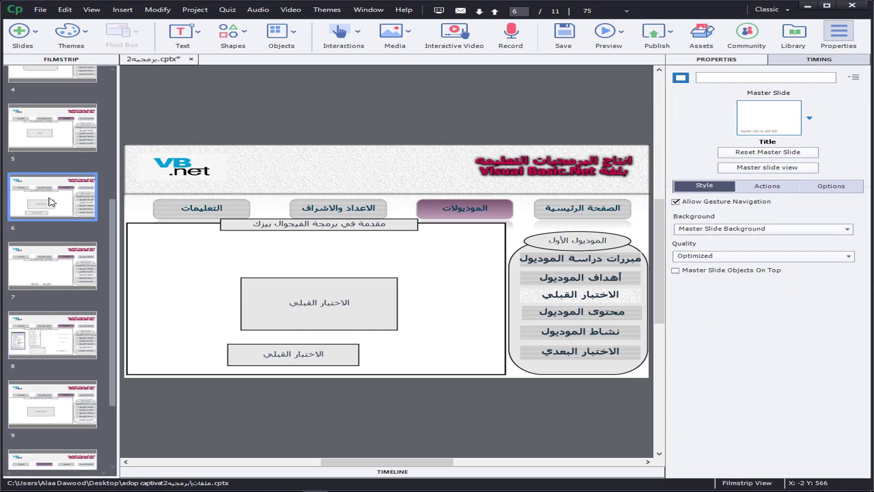
click(228, 10)
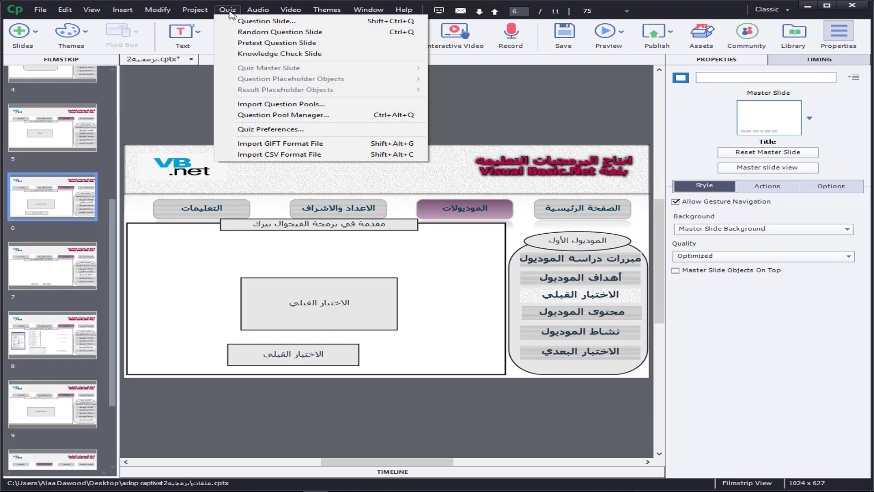
click(258, 47)
drag(403, 139, 360, 115)
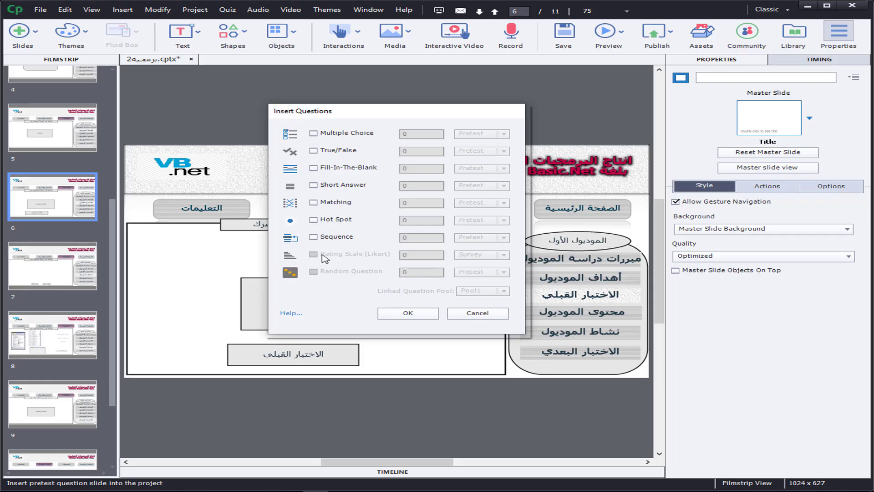
click(313, 133)
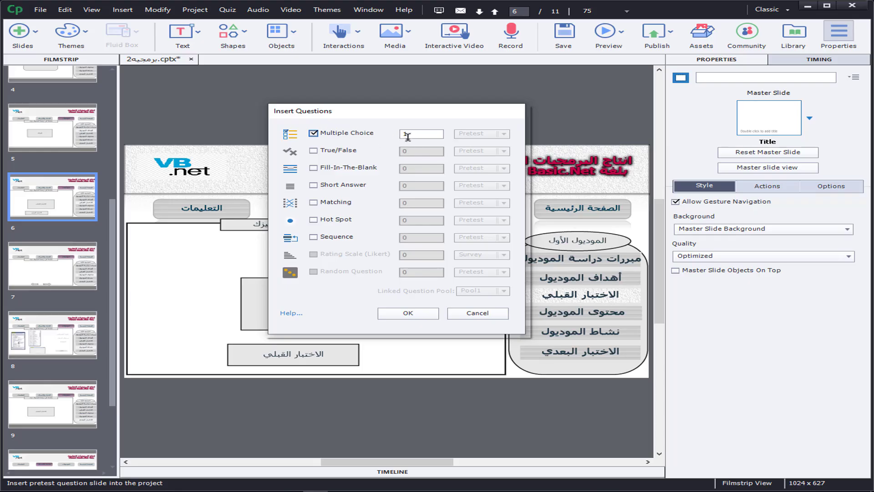
click(338, 152)
click(337, 168)
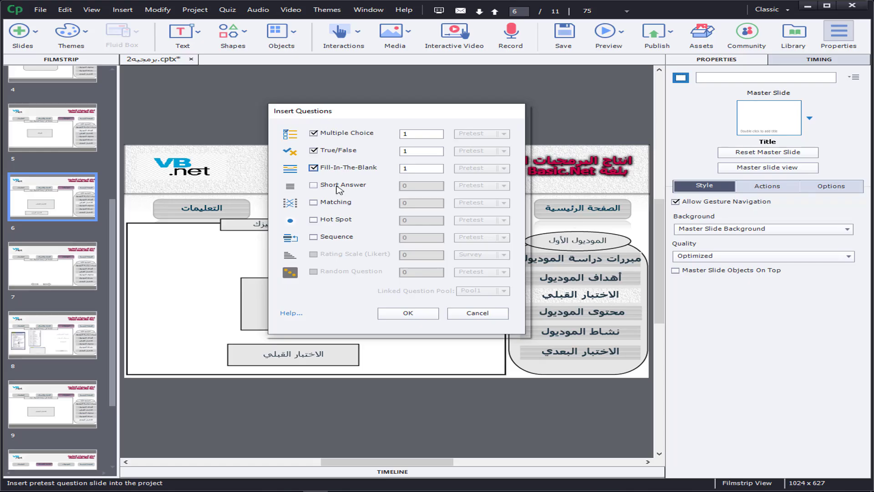
click(339, 187)
click(334, 205)
click(330, 221)
click(324, 237)
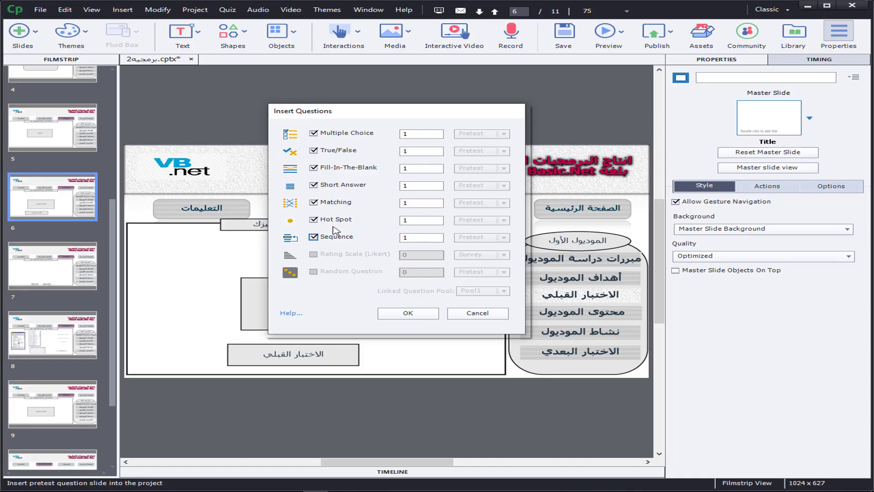
click(408, 134)
click(421, 316)
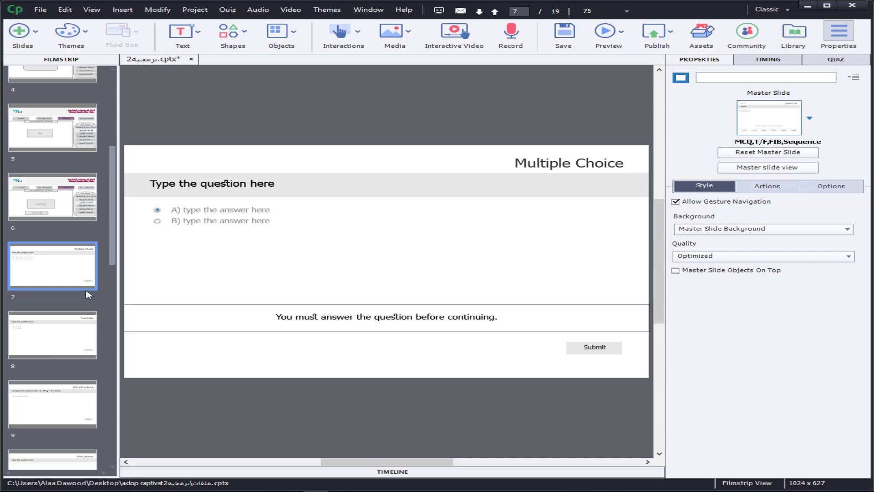
Step: Review the inserted pretest question slides 7 to 13, the quiz results slide 14 and the content slide 15 that follows
click(56, 213)
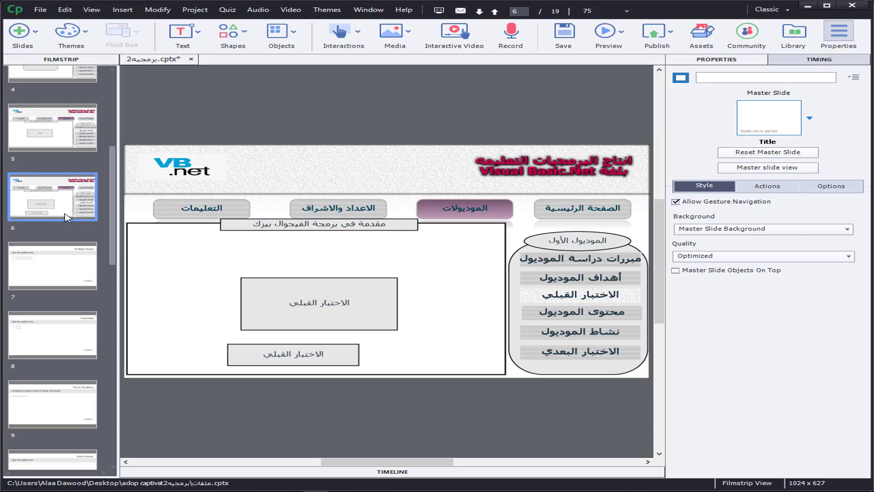
click(59, 269)
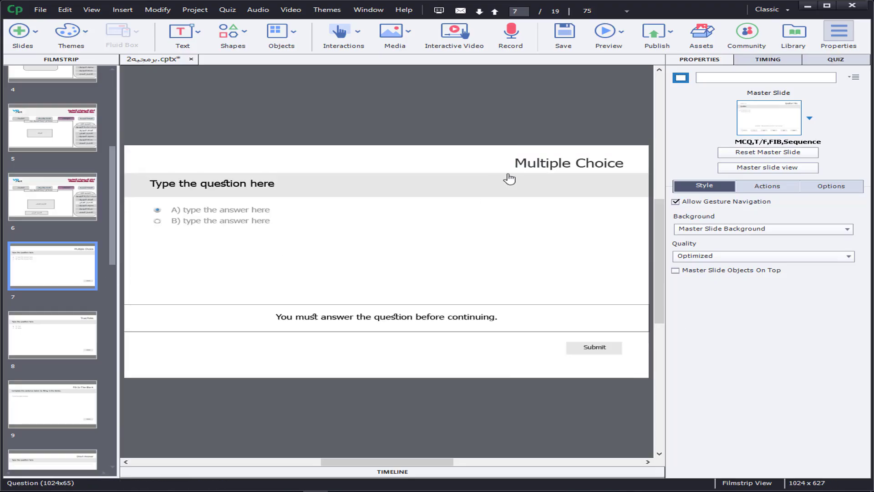
click(65, 350)
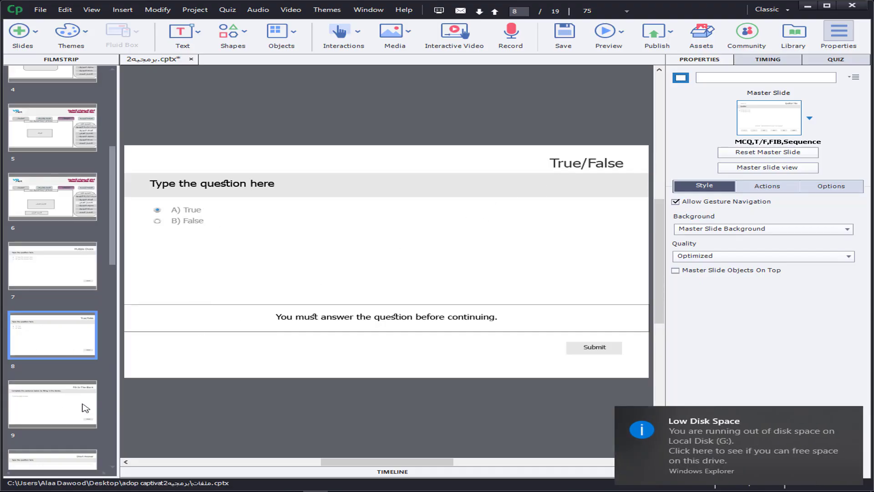
drag(114, 245, 112, 308)
click(66, 204)
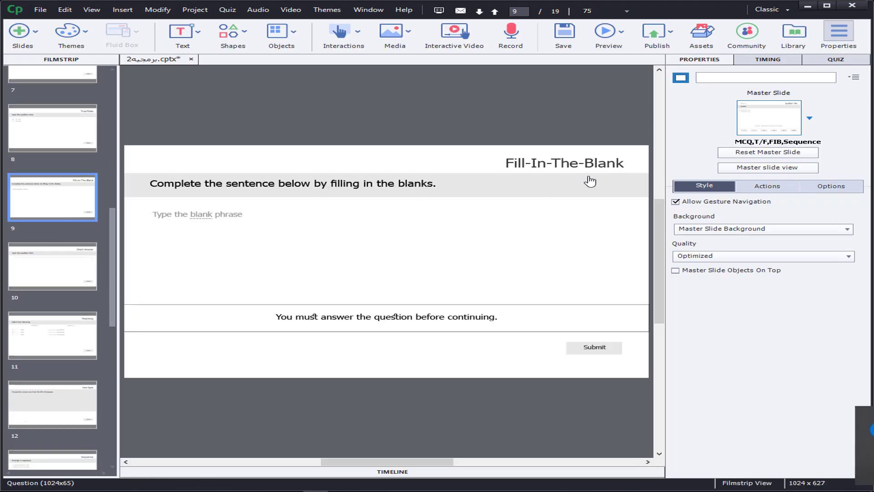
click(47, 283)
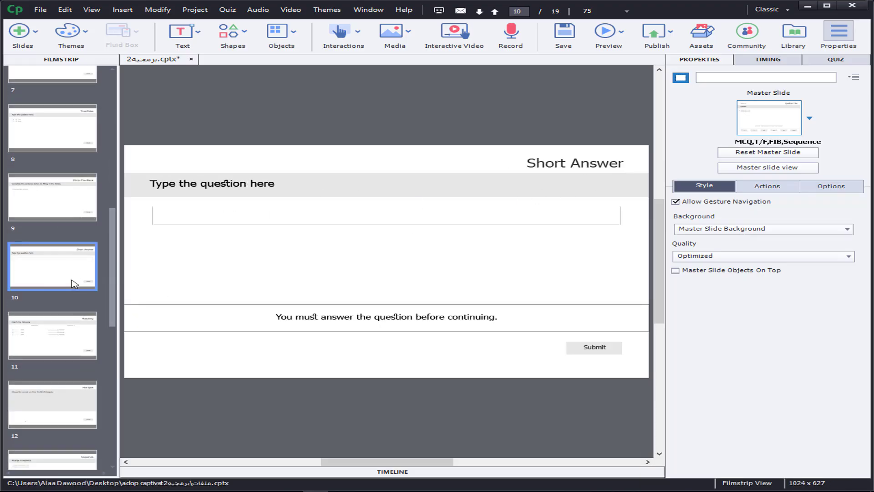
drag(114, 284, 115, 301)
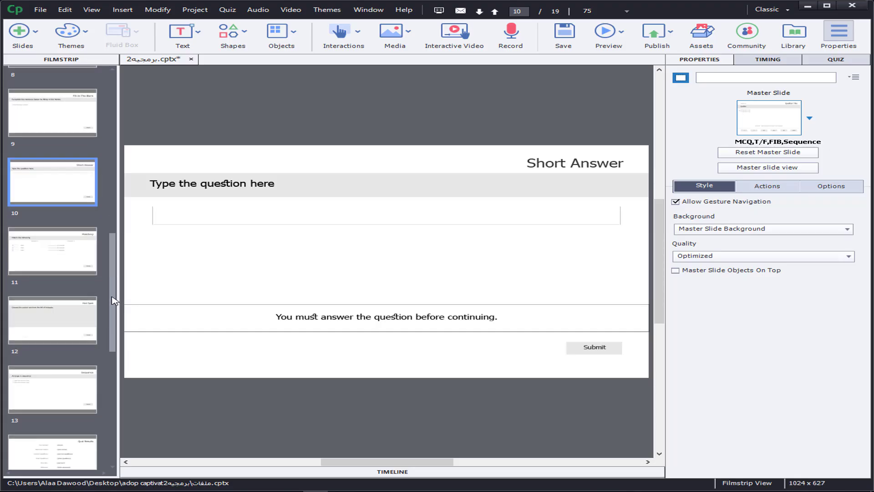
click(64, 261)
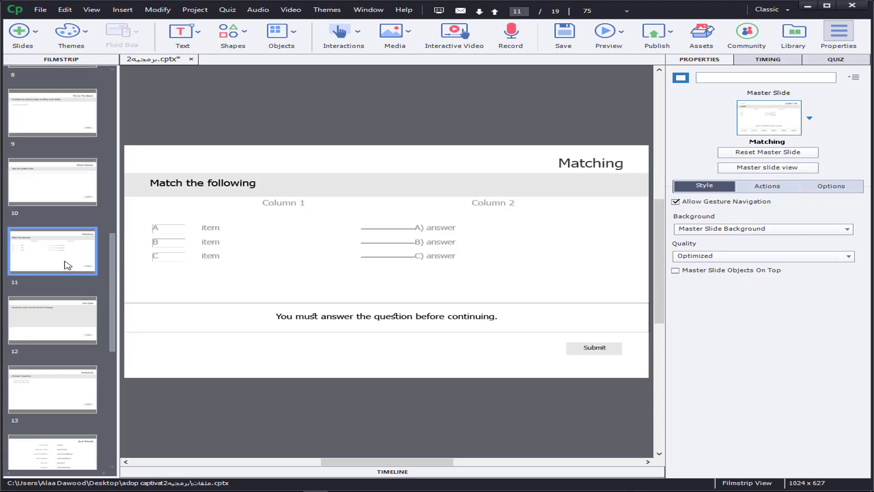
click(60, 321)
drag(114, 300, 114, 316)
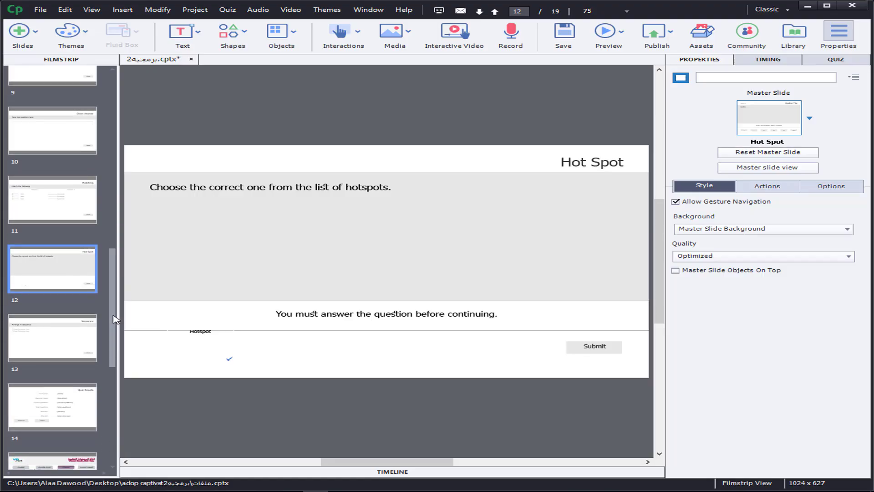
click(53, 353)
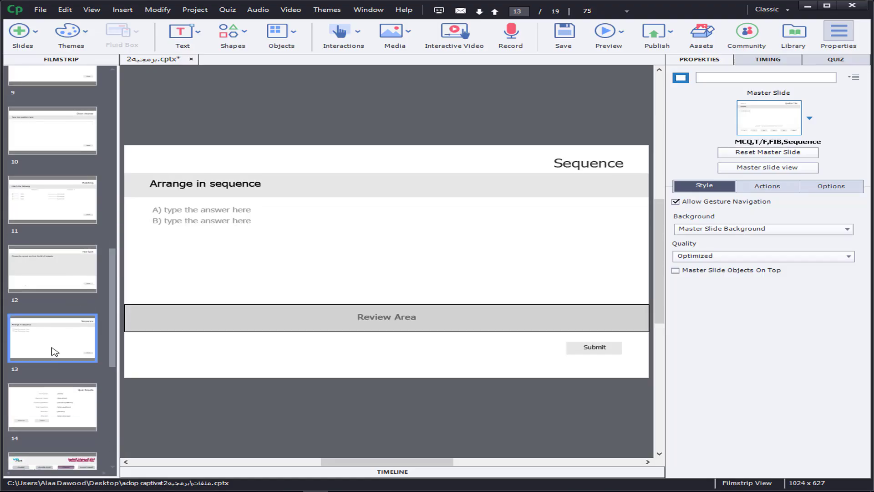
click(62, 404)
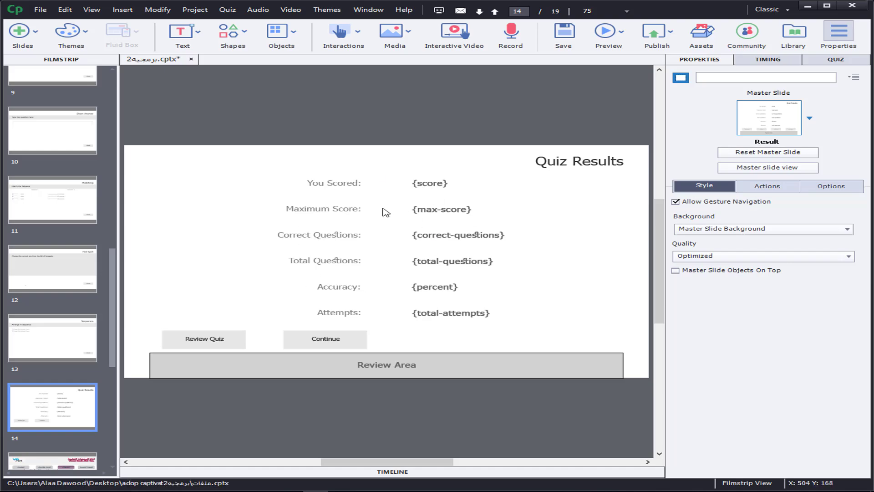
scroll(112, 328, down, 2)
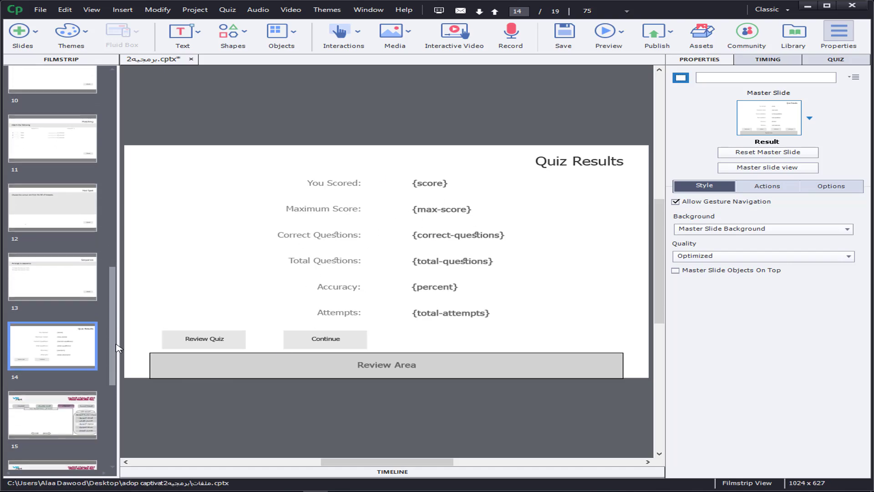
click(46, 429)
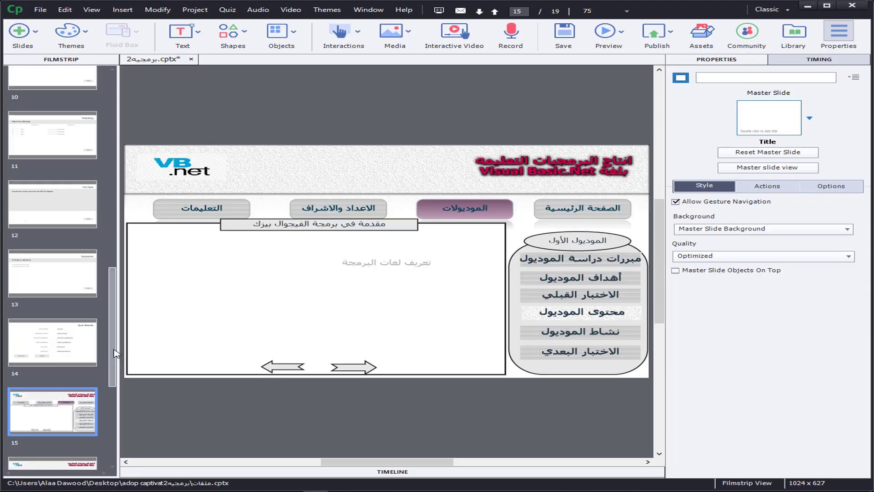
Step: Make the lower "الاختبار القبلي" rectangle on slide 6 a button that jumps to slide 7
drag(112, 355, 112, 229)
click(51, 212)
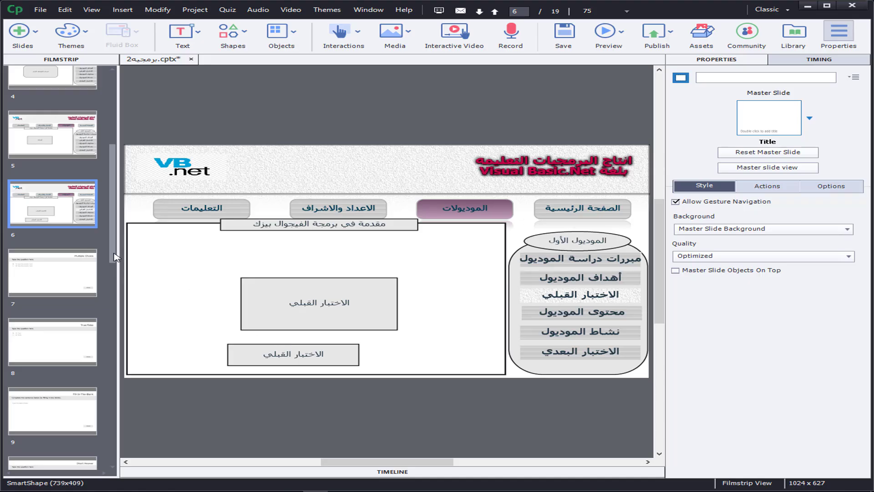
click(291, 353)
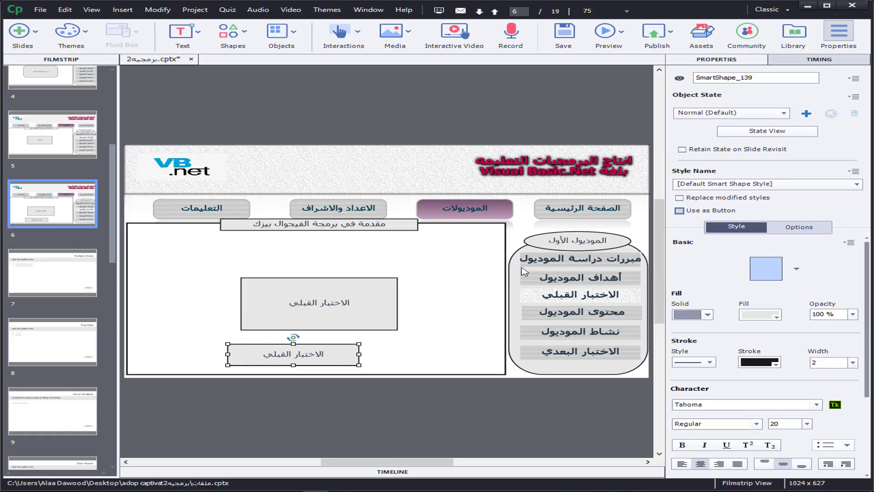
click(692, 211)
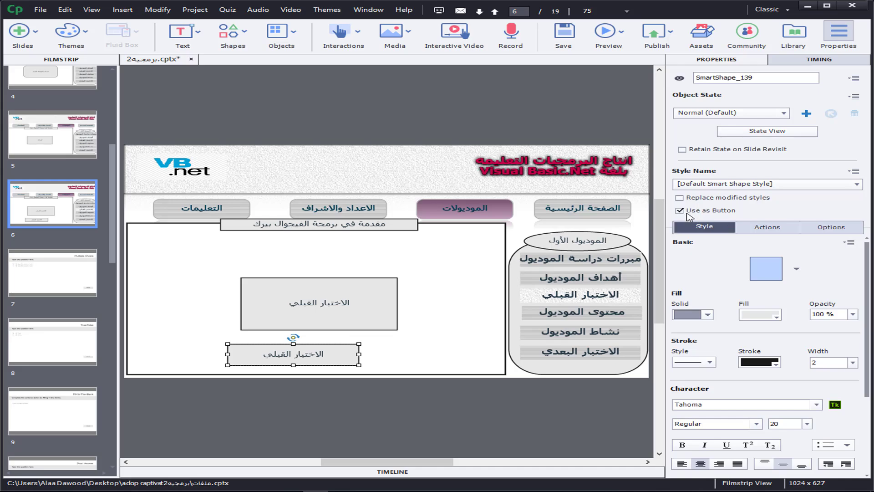
click(770, 228)
click(756, 255)
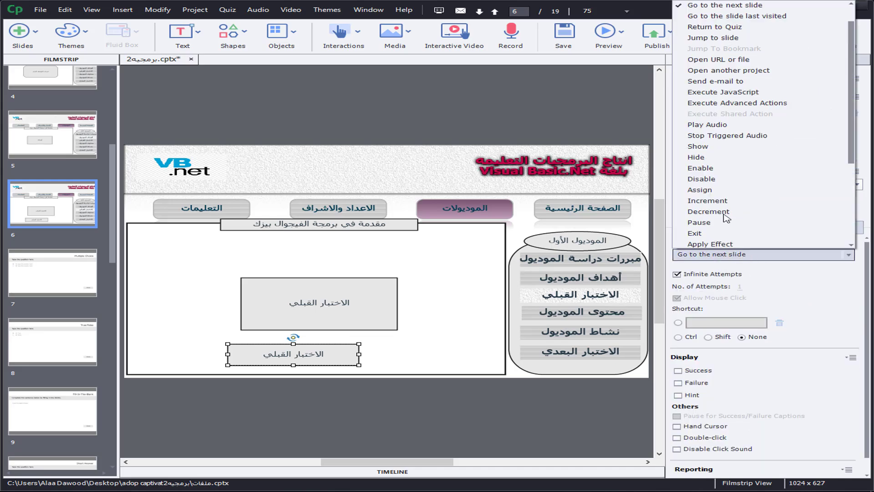
click(680, 38)
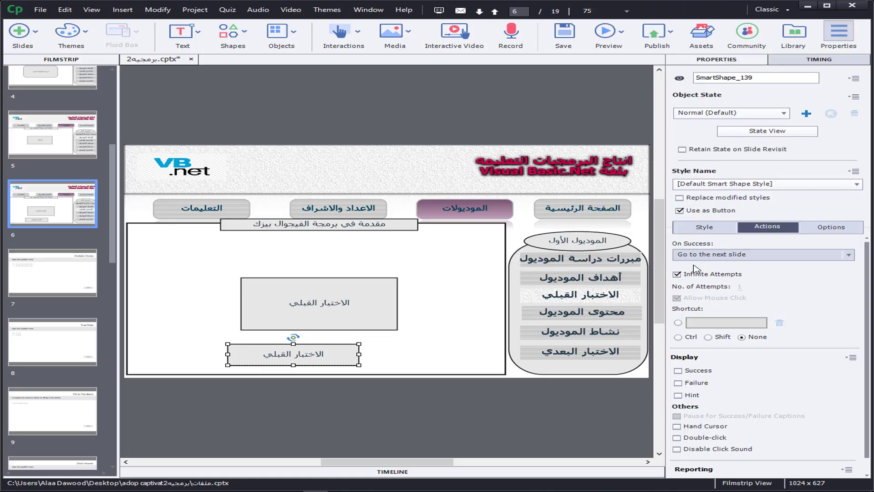
click(709, 277)
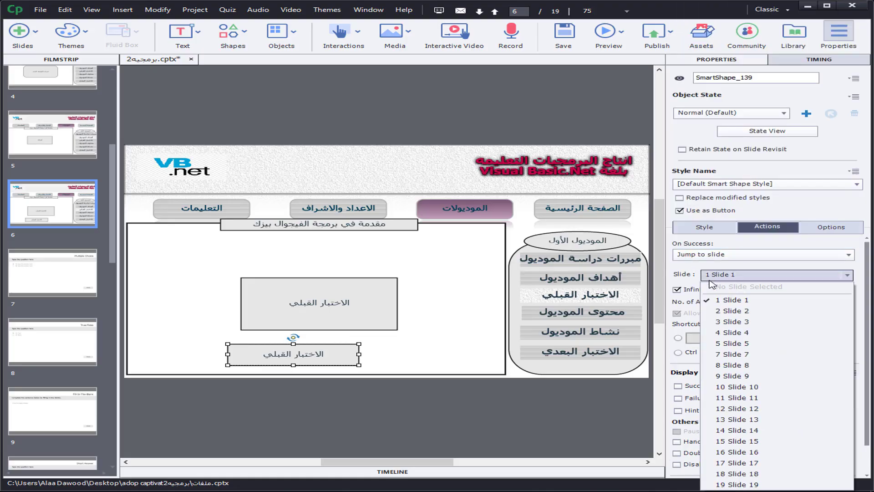
click(744, 355)
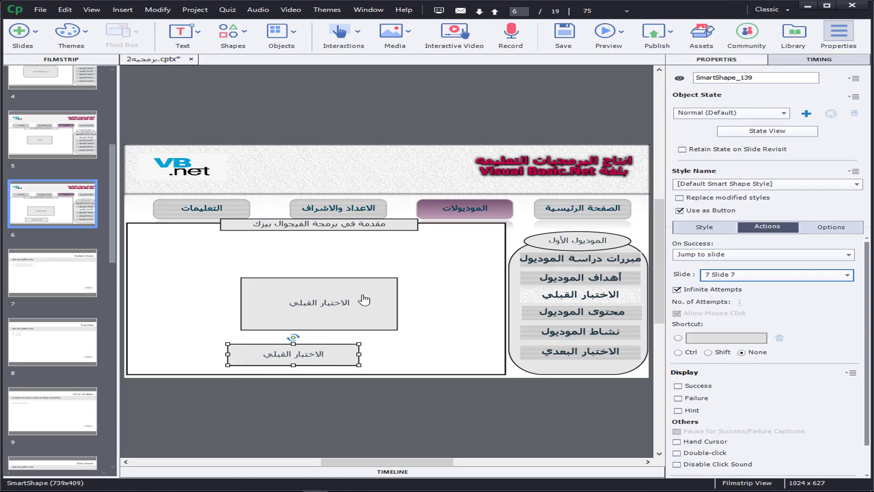
Step: Replace the question placeholder on the multiple choice slide 7 with "لغة ...... تعد من اللغات كائية التوجية"
click(49, 267)
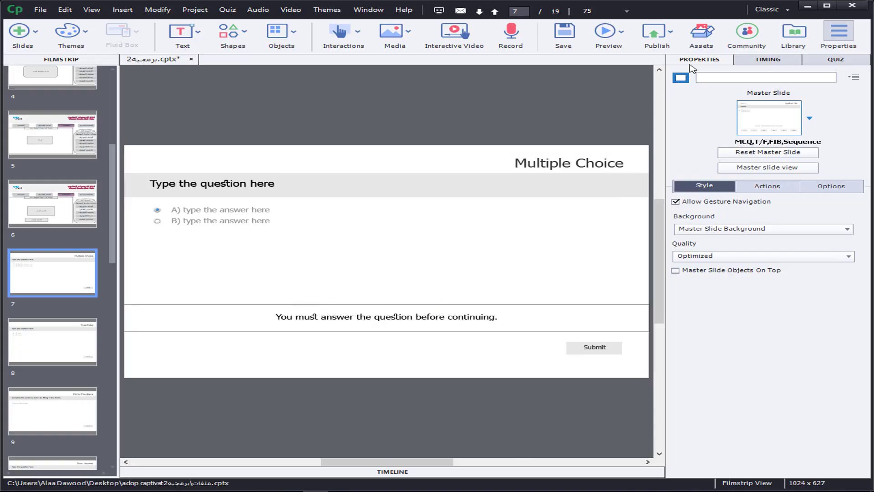
click(837, 59)
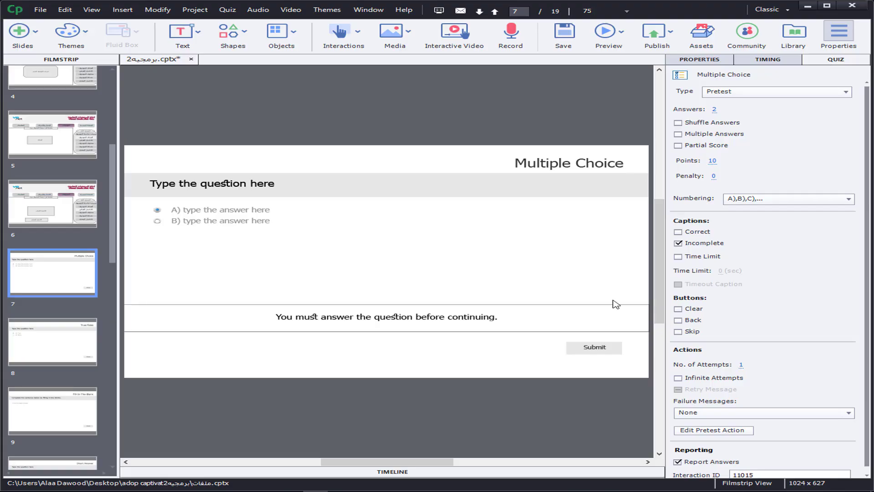
click(463, 161)
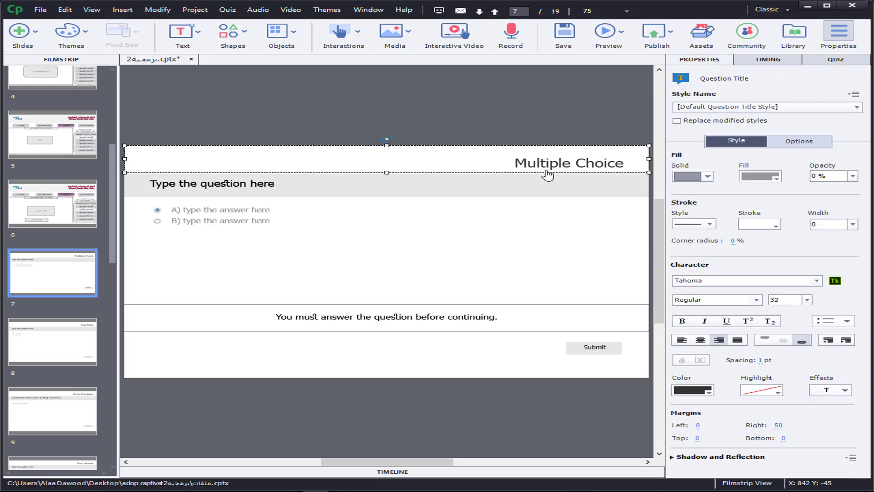
click(426, 192)
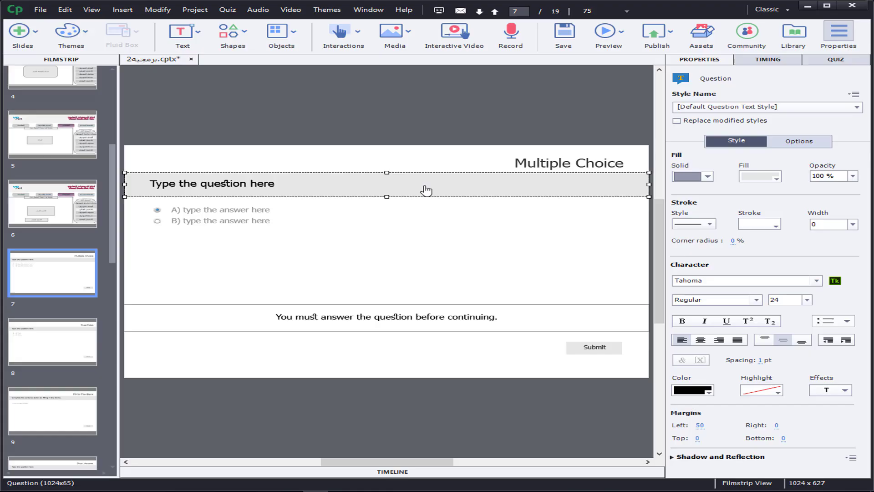
click(250, 182)
key(ctrl+a)
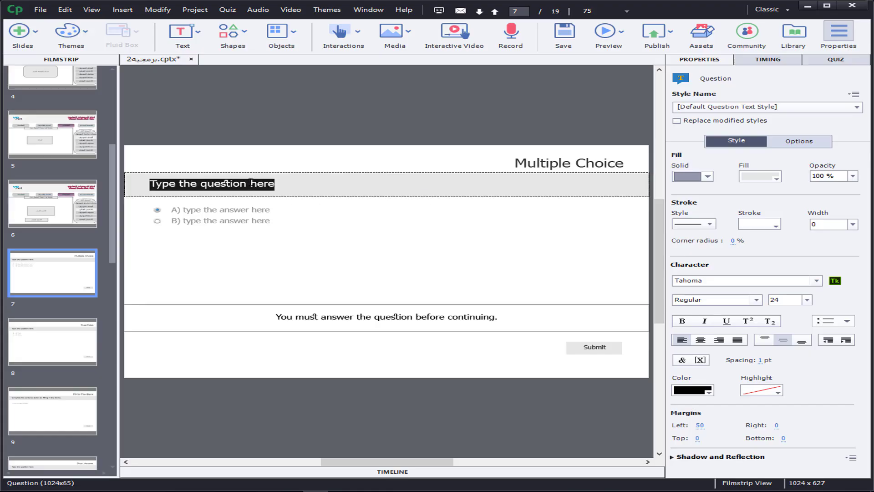
key(BackSpace)
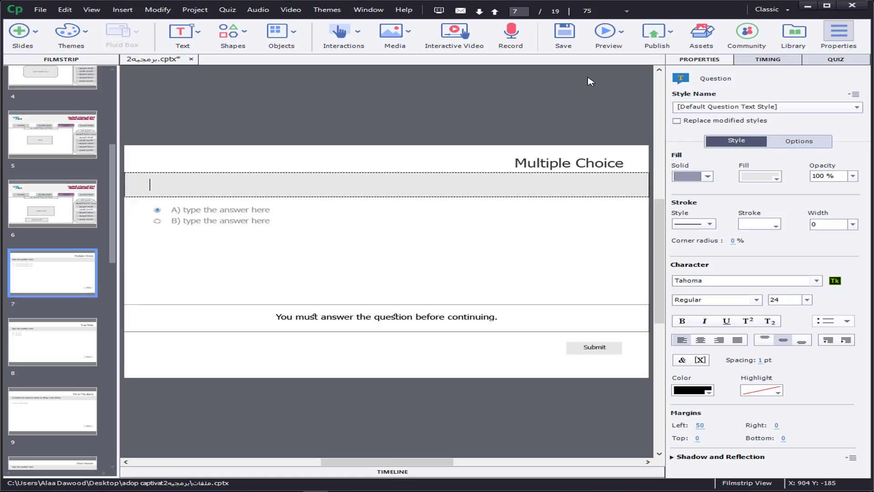
text(لغة ......)
text(تعد من اللغا)
text(ت كائي)
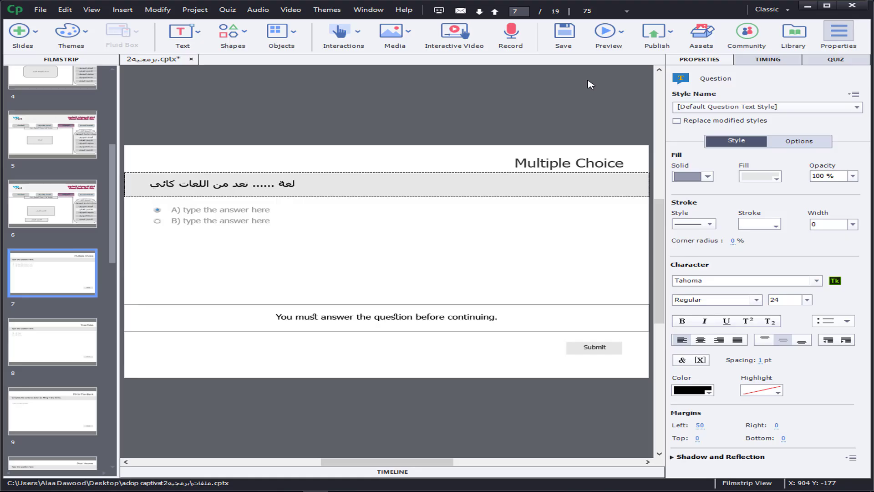
text(ة التوج)
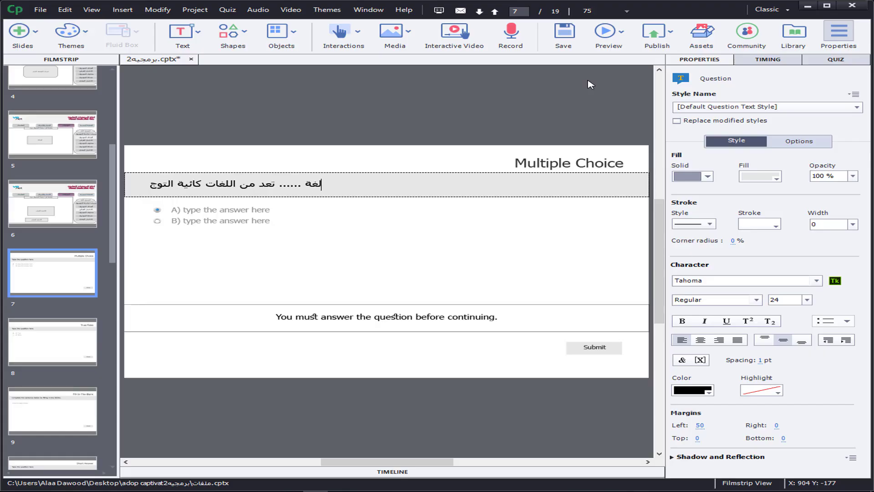
text(ية)
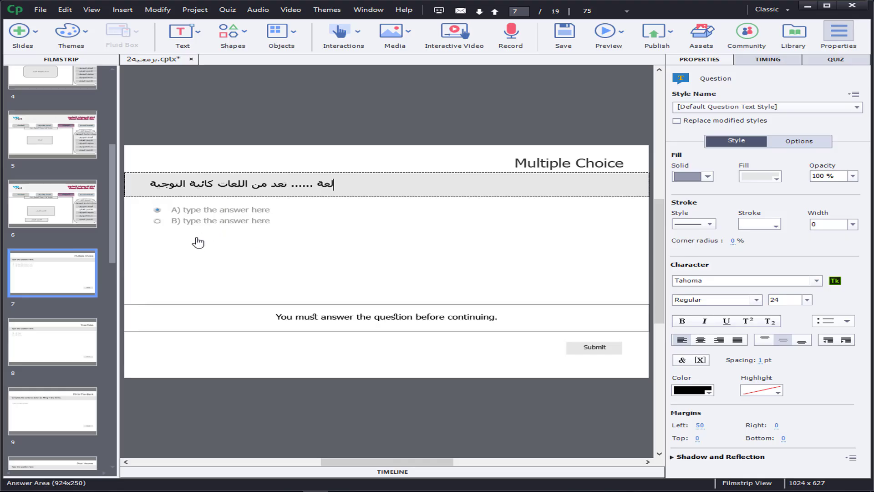
Step: Replace the "Multiple Choice" title on slide 7 with "اختيار من متعدد"
click(570, 164)
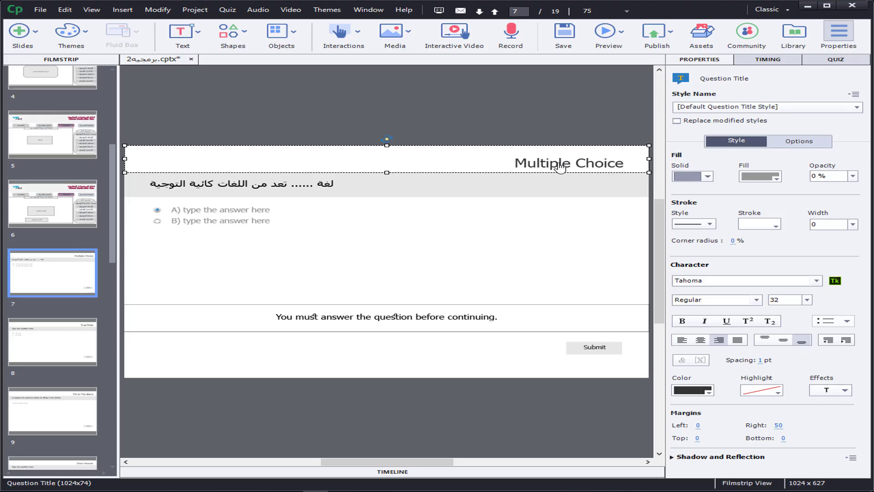
double_click(560, 168)
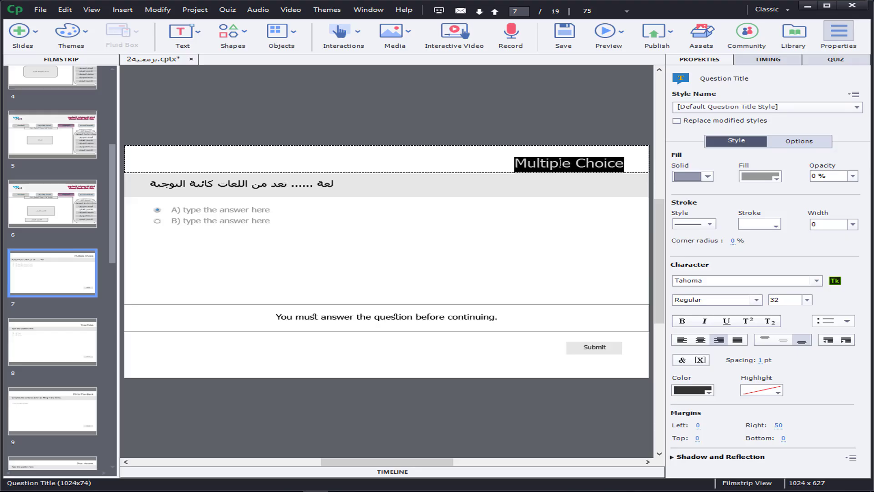
key(Delete)
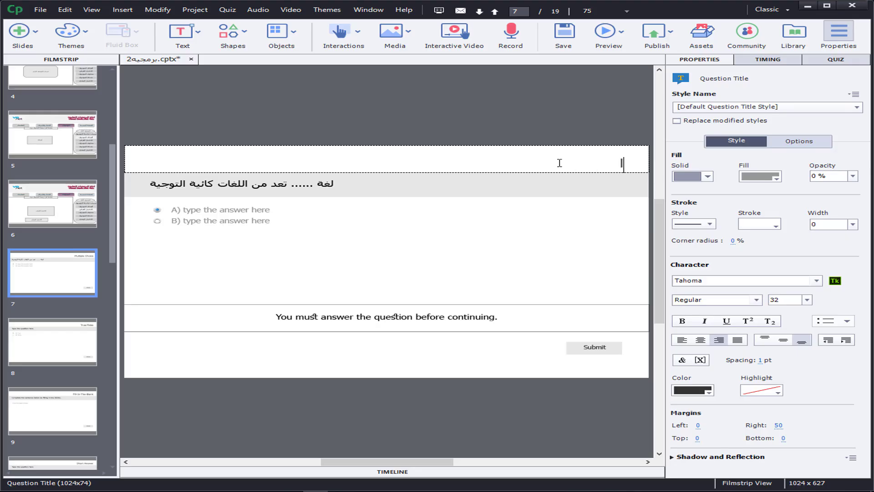
text(اخت)
key(BackSpace)
text(يار من متعدد)
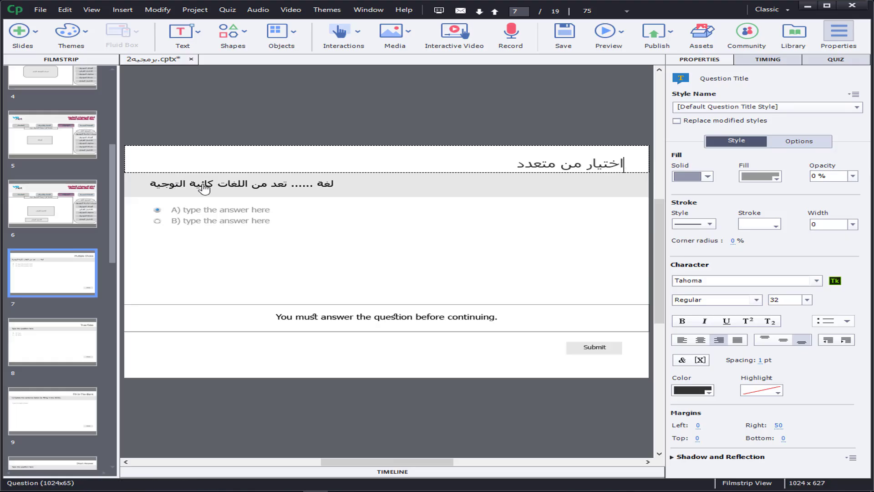
Step: Right-align the question text on slide 7 and set its right margin to 20
click(220, 189)
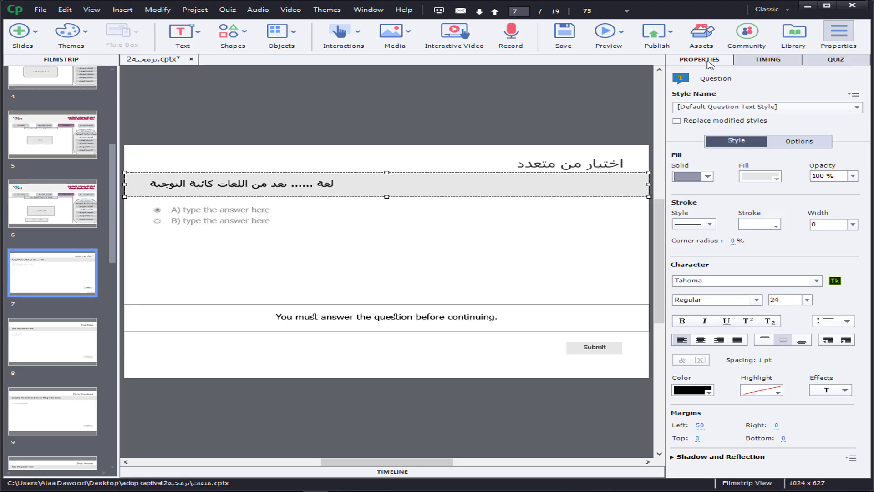
click(719, 340)
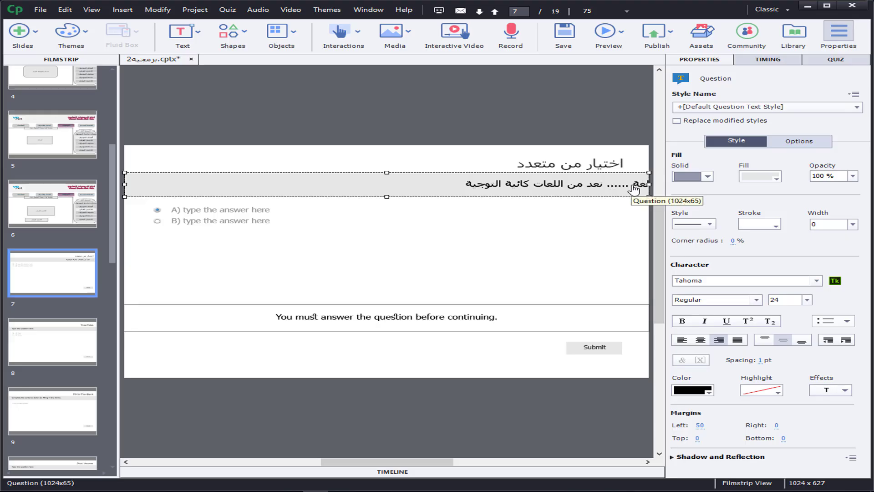
click(777, 425)
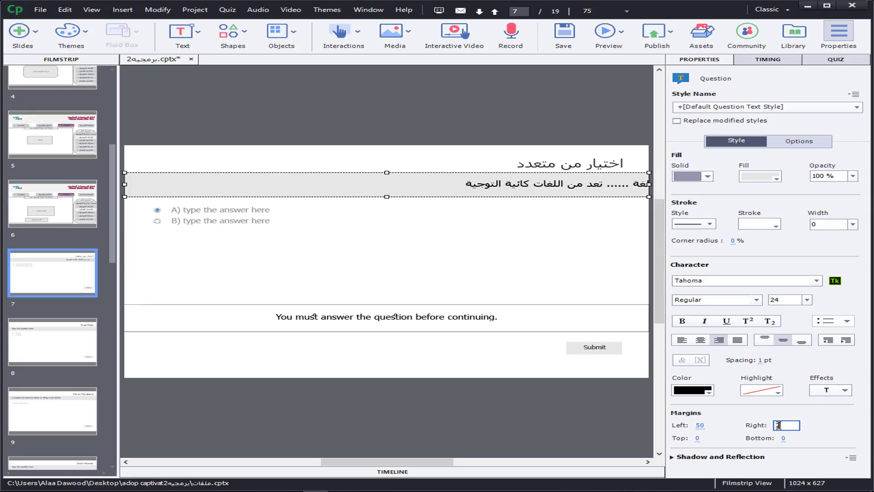
text(20)
key(Return)
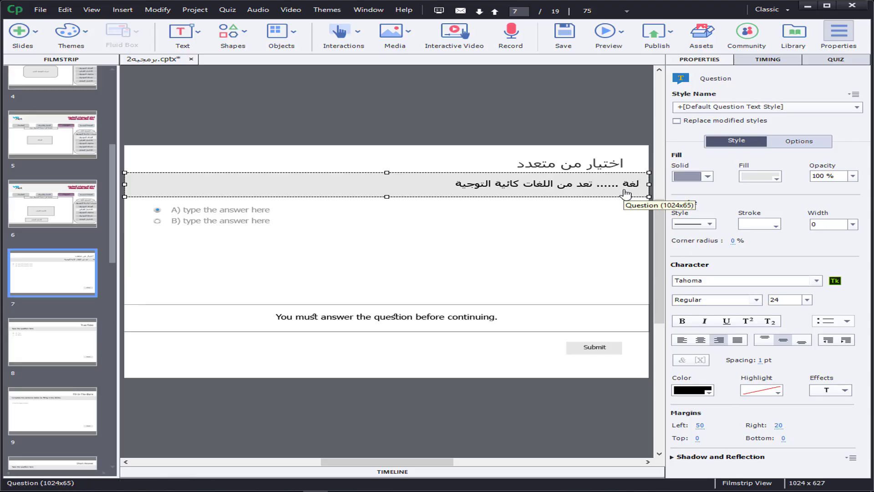
Step: Set the number of answers for the multiple choice question to 4
click(237, 210)
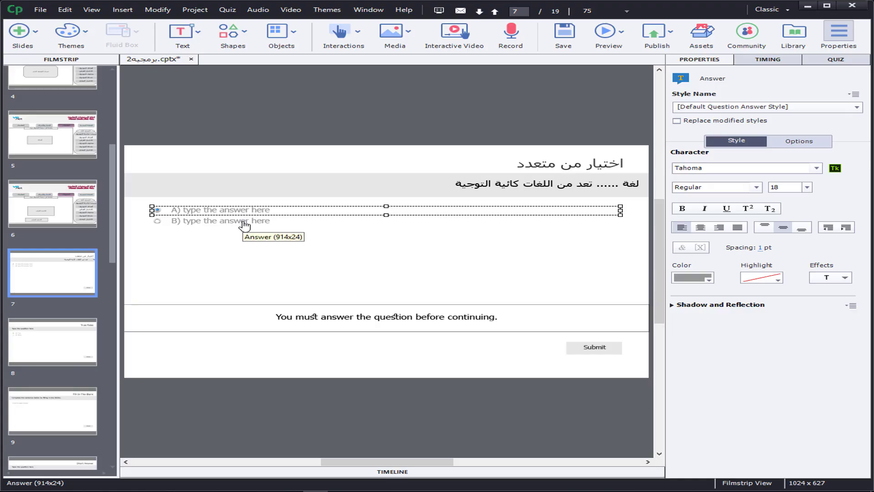
click(850, 61)
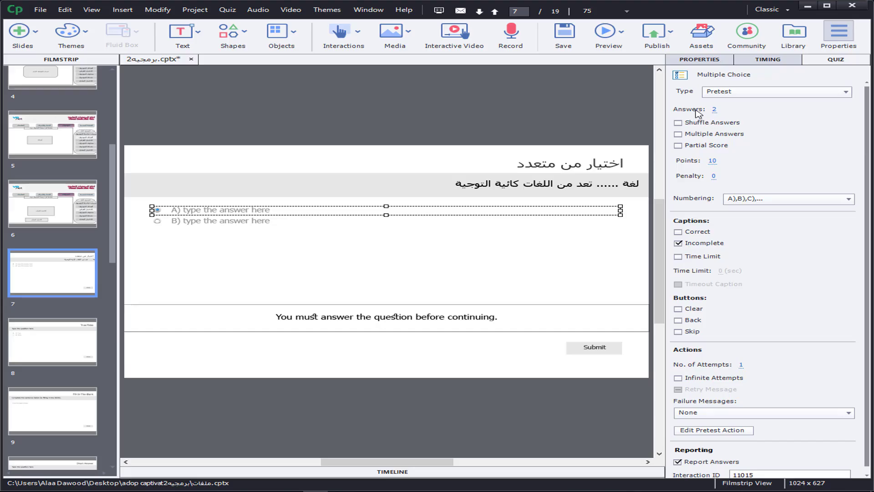
click(715, 109)
text(4)
key(Return)
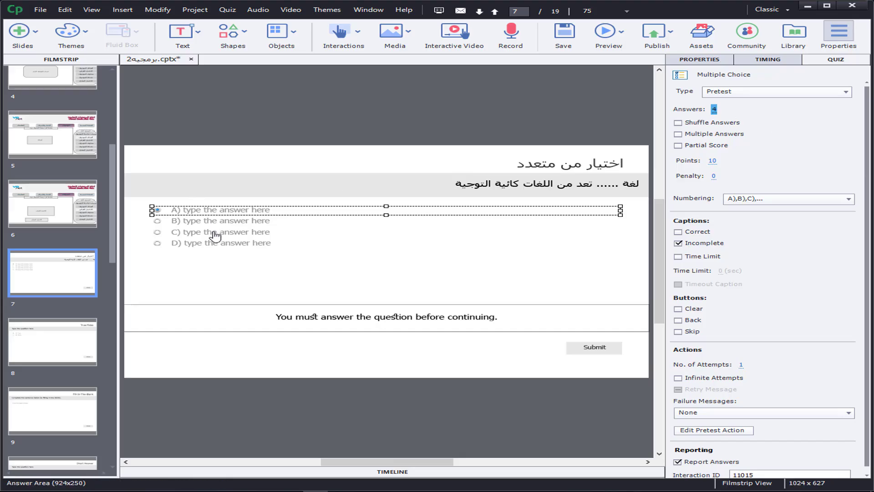
Step: Replace the four answer placeholders, in order, with "V.B net", "Html", "Php" and "Sharp"
double_click(218, 211)
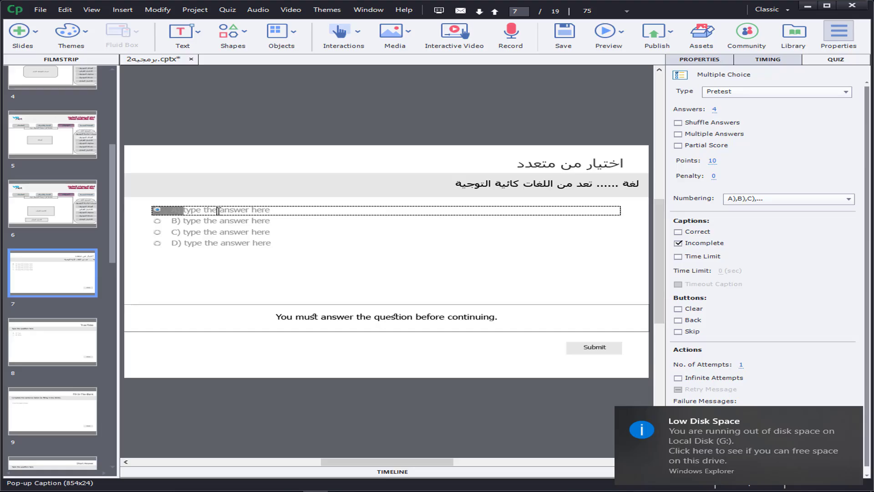
triple_click(218, 210)
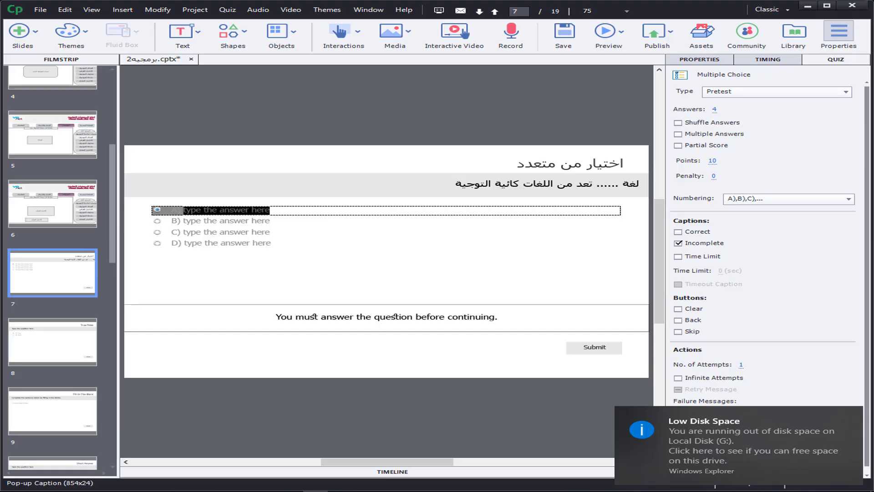
key(BackSpace)
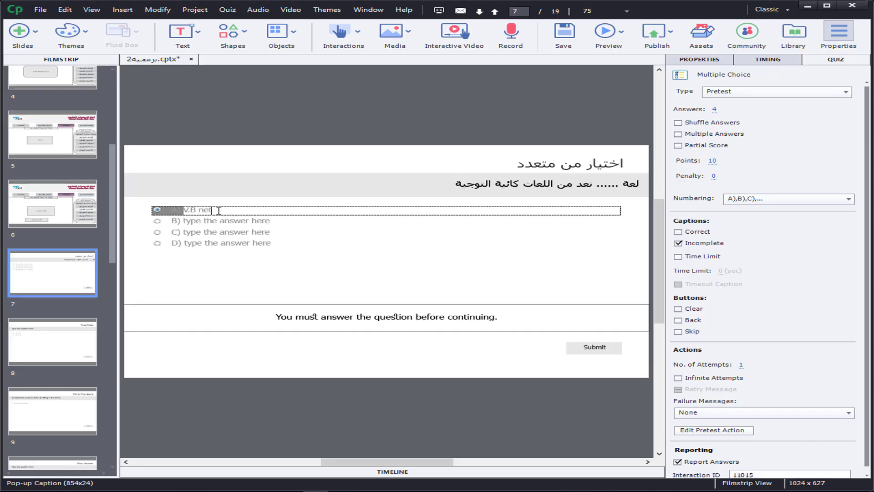
click(221, 224)
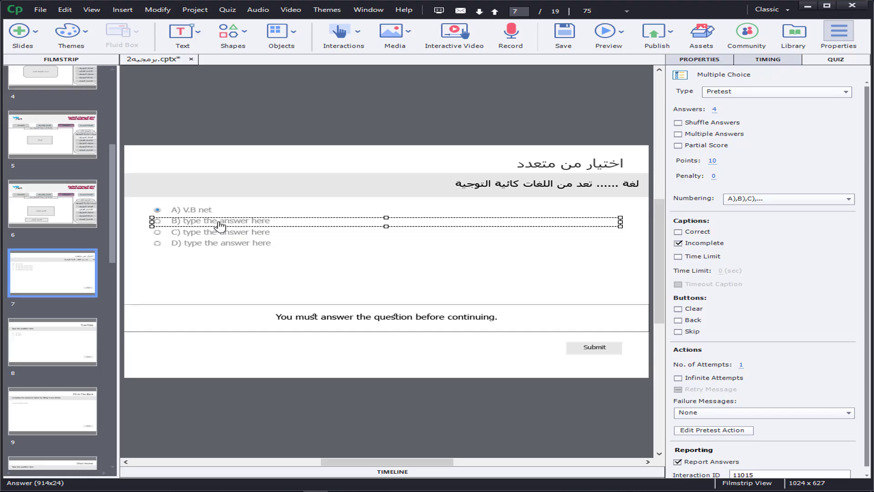
double_click(220, 224)
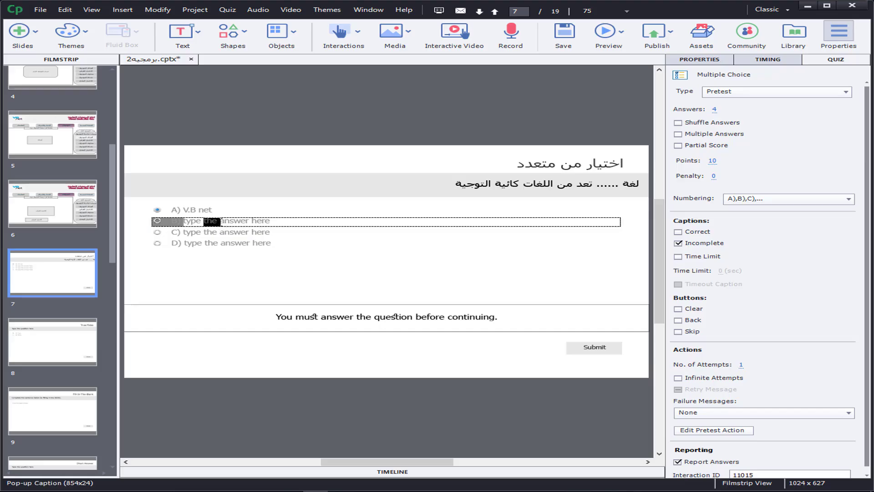
key(BackSpace)
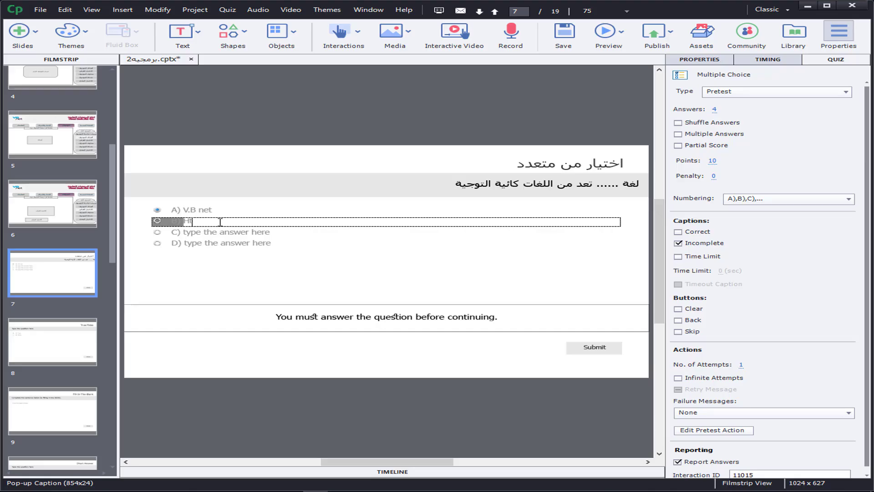
double_click(261, 232)
drag(270, 233, 183, 232)
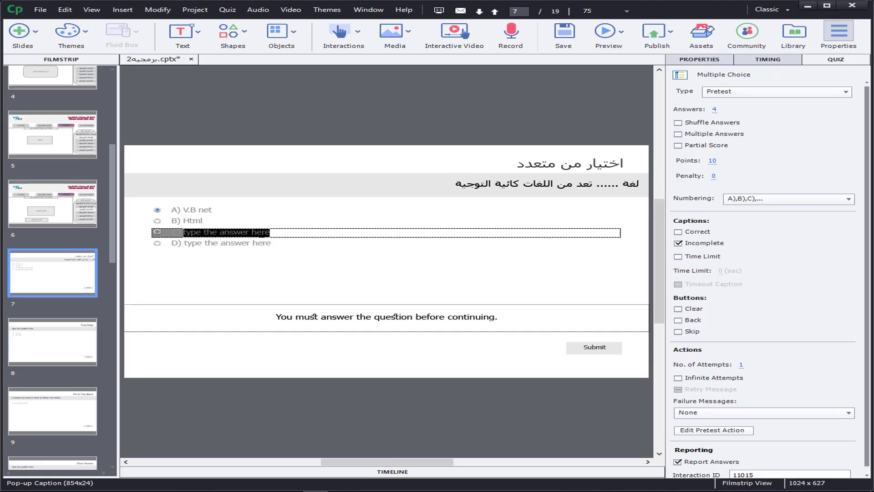
key(BackSpace)
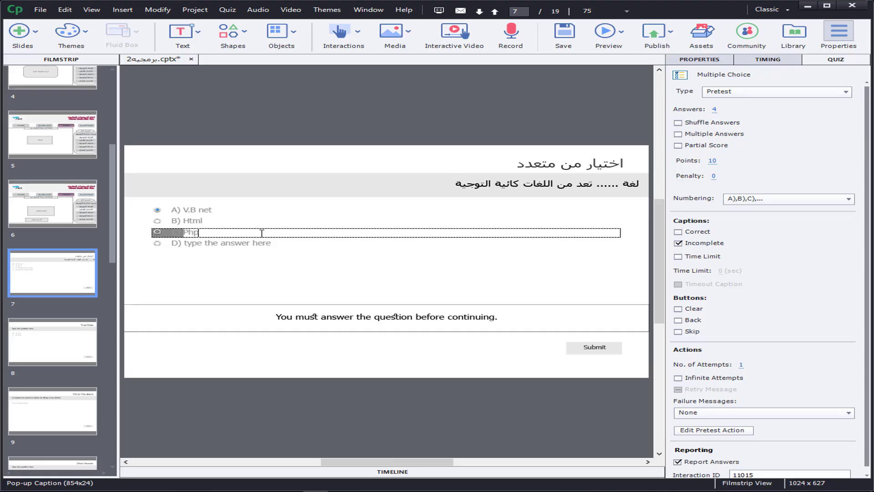
double_click(212, 243)
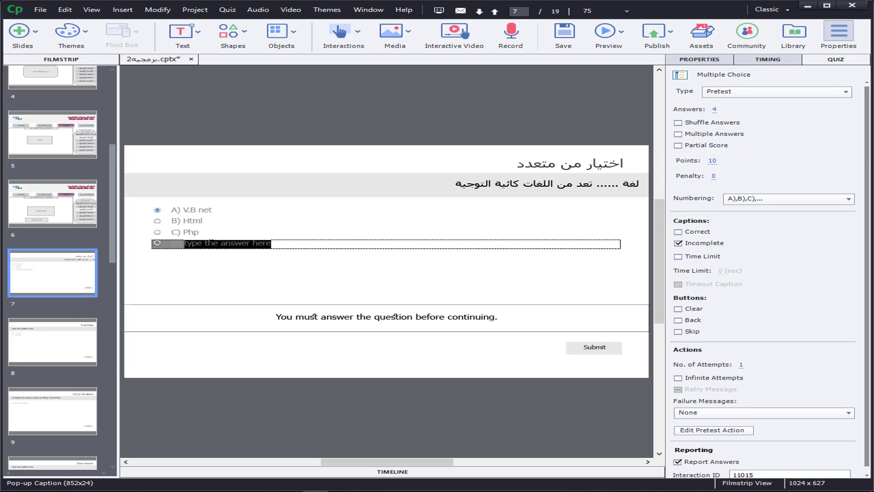
key(BackSpace)
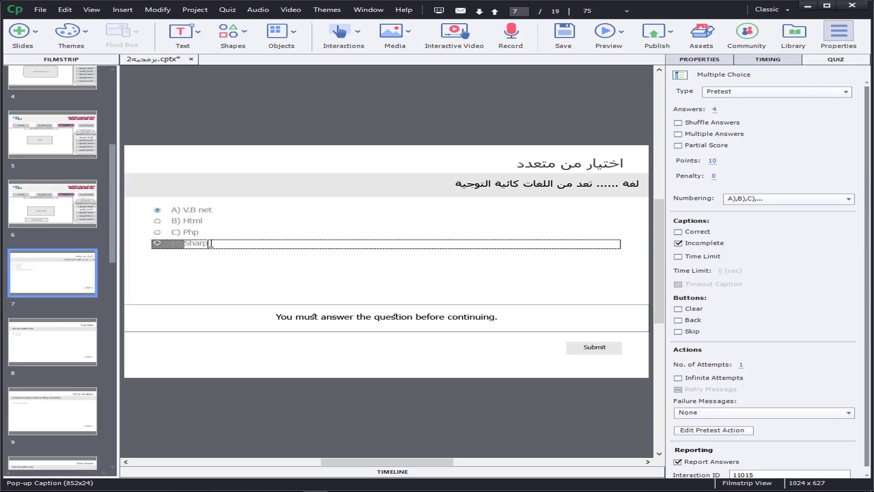
Step: Try right-aligning the text of the "V.B net" answer, and return it to left alignment
click(245, 234)
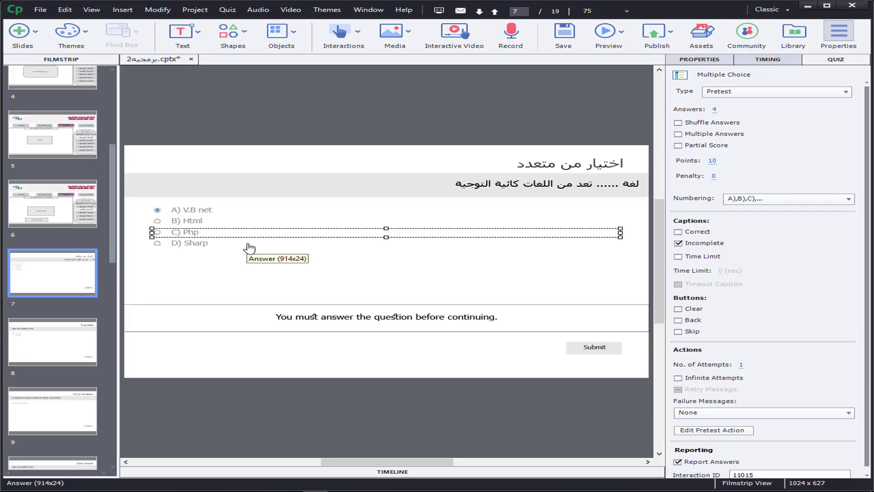
click(196, 210)
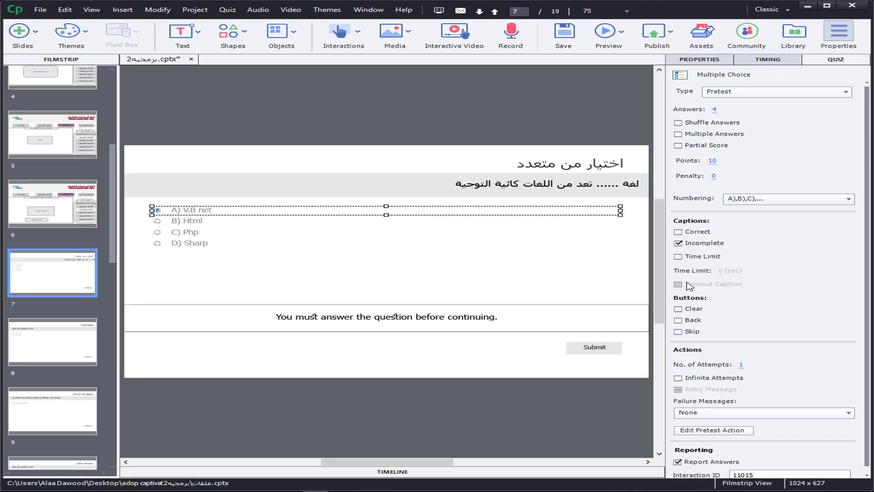
click(704, 60)
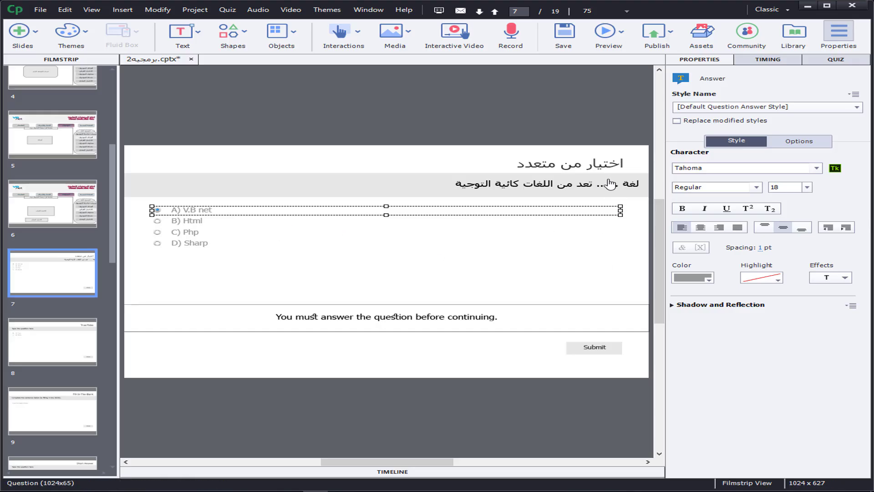
click(719, 228)
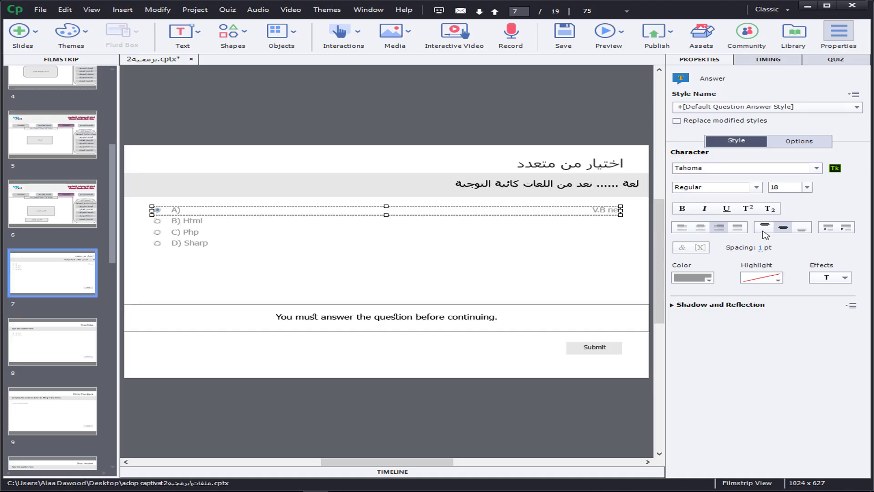
click(681, 227)
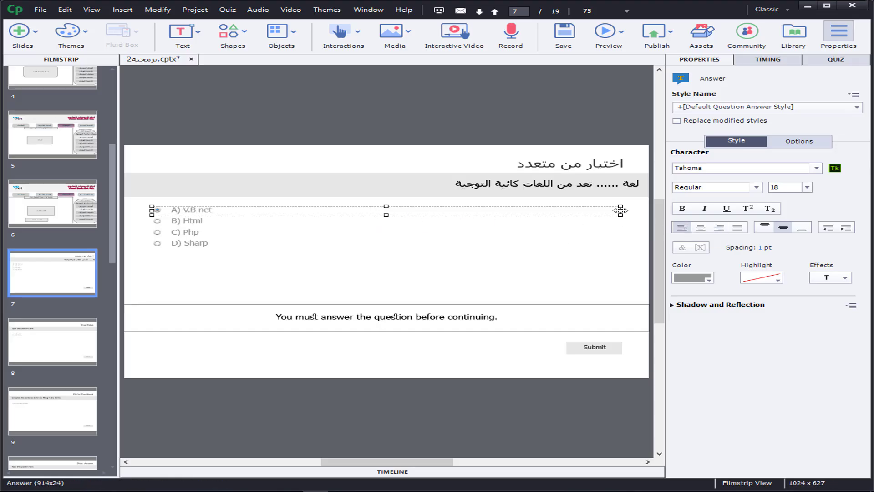
Step: Narrow the "V.B net" answer to about 190 px and shorten "Html" similarly, placing them side by side below the question with "V.B net" on the right
drag(620, 211, 592, 207)
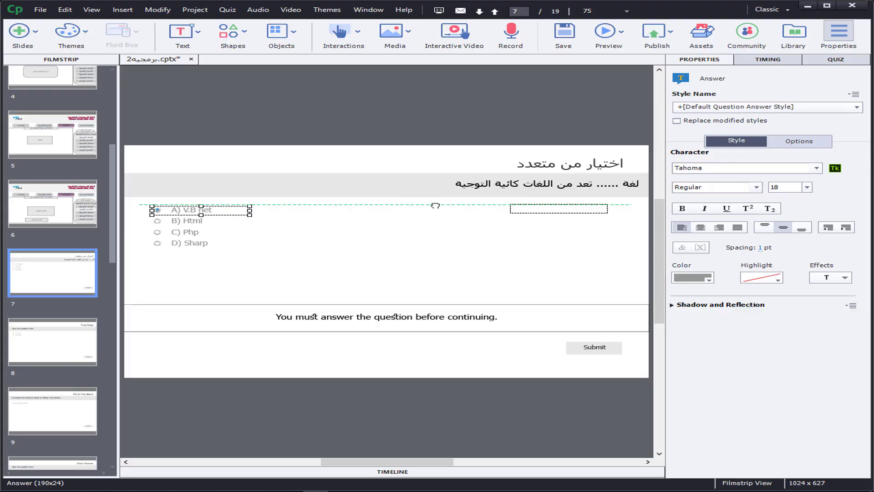
drag(435, 206, 520, 209)
click(230, 222)
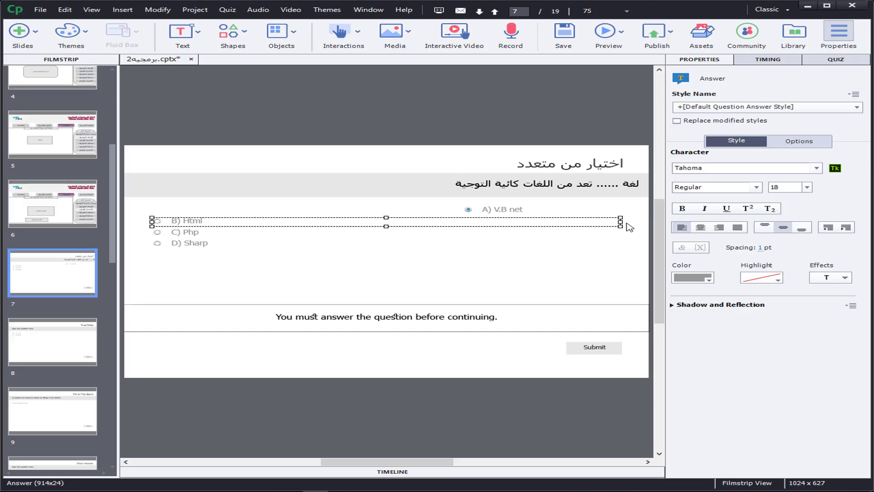
drag(620, 223, 255, 223)
drag(186, 220, 286, 208)
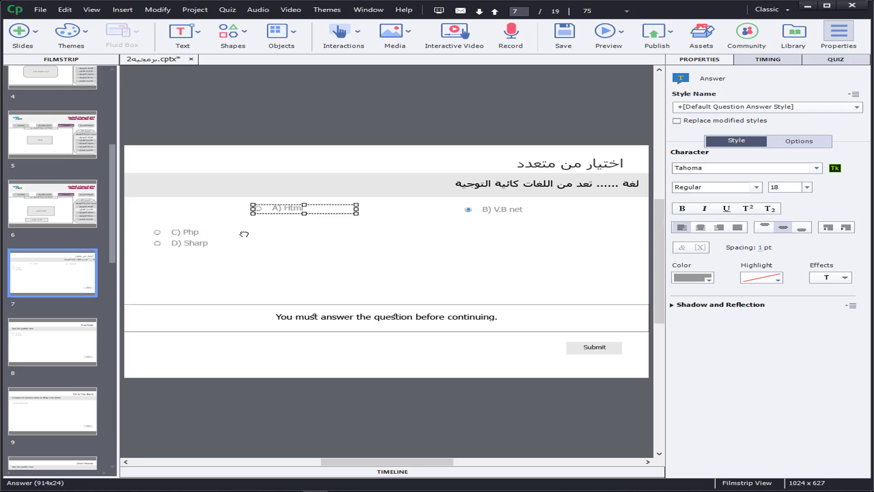
Step: Narrow the "Php" answer to about 185 px and place it beneath "V.B net"; shorten "Sharp" and place it beneath "Html"
click(242, 232)
drag(620, 232, 506, 229)
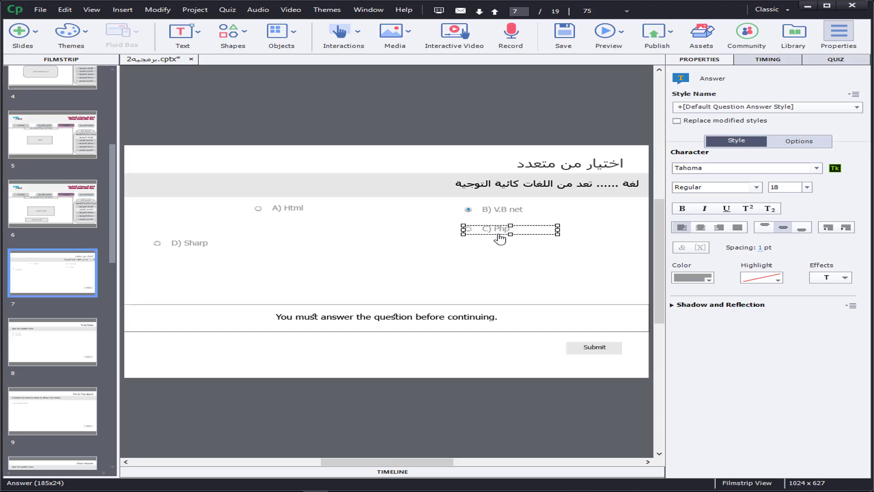
click(197, 246)
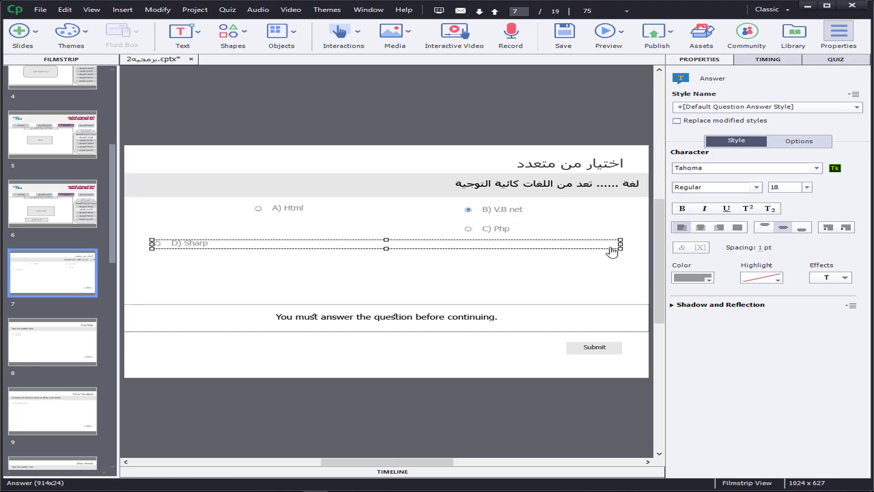
drag(620, 246, 305, 230)
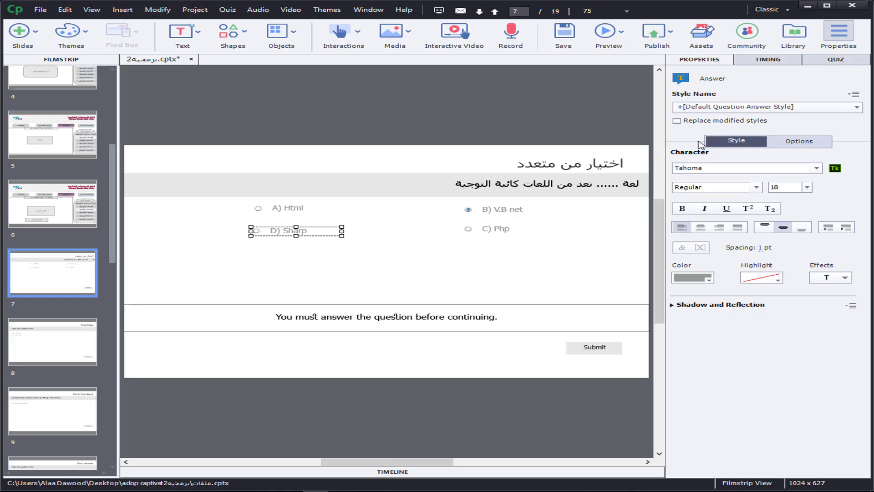
Step: Set the answer numbering of the multiple choice question to None and enable Shuffle Answers
click(837, 60)
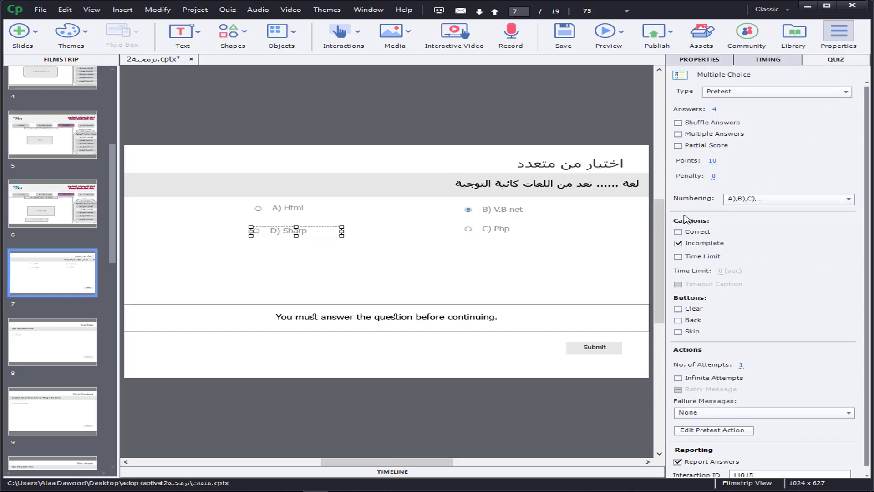
click(755, 201)
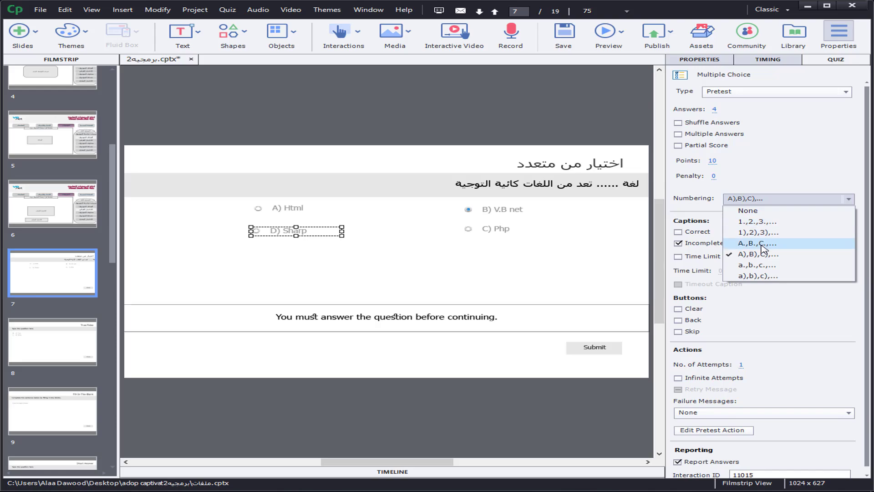
click(748, 212)
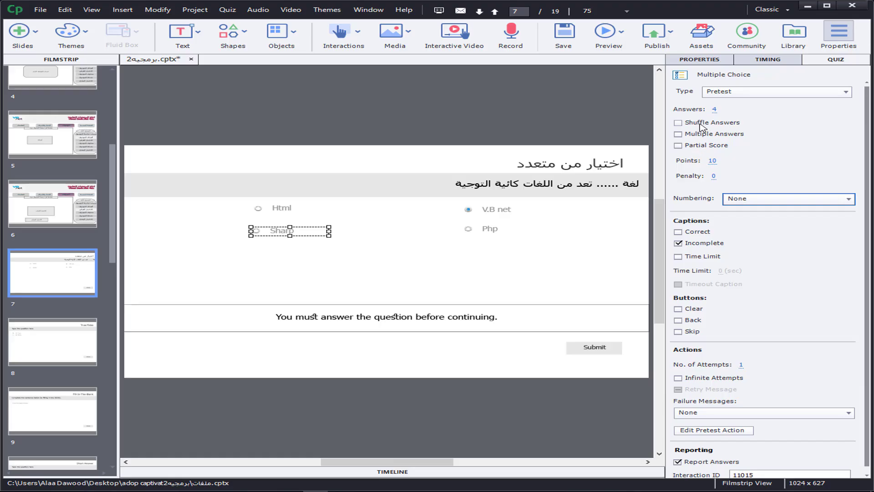
click(678, 123)
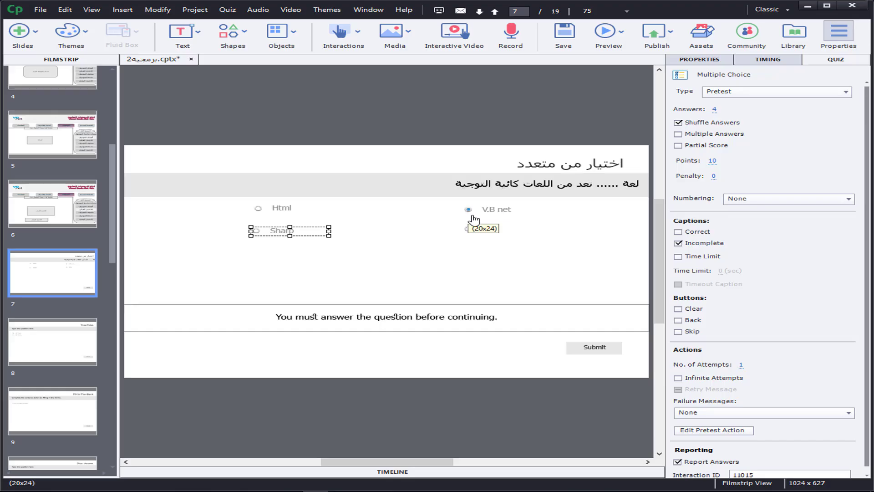
Step: Try marking Php, Sharp and Html in turn as the correct answer of the multiple choice question
click(470, 231)
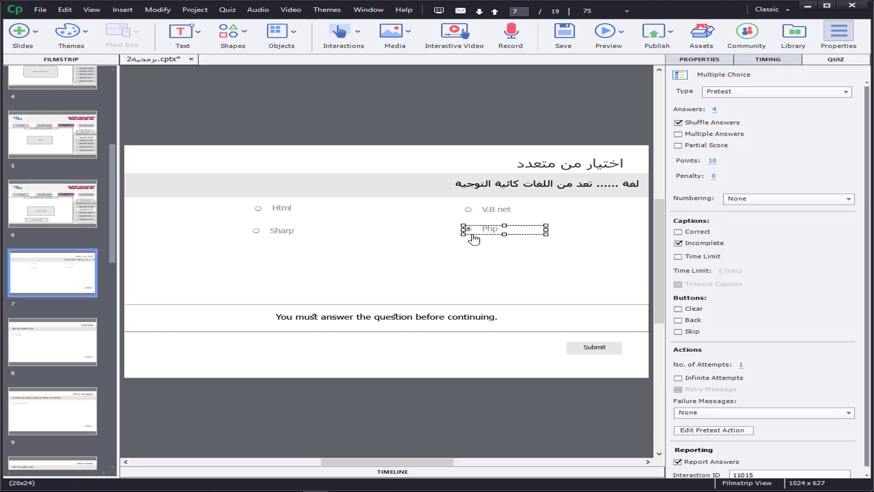
click(256, 230)
click(259, 209)
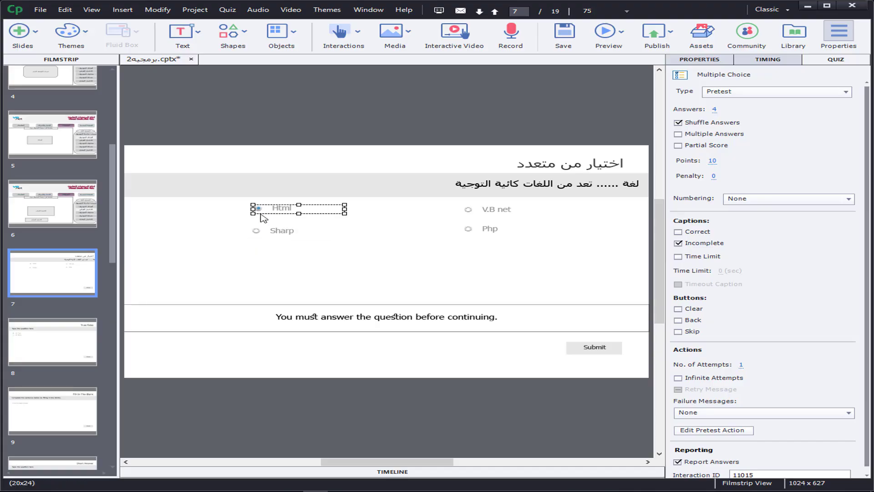
Step: Try allowing multiple correct answers with Html, Sharp and Php, and return to a single correct answer, "V.B net"
click(679, 135)
click(257, 231)
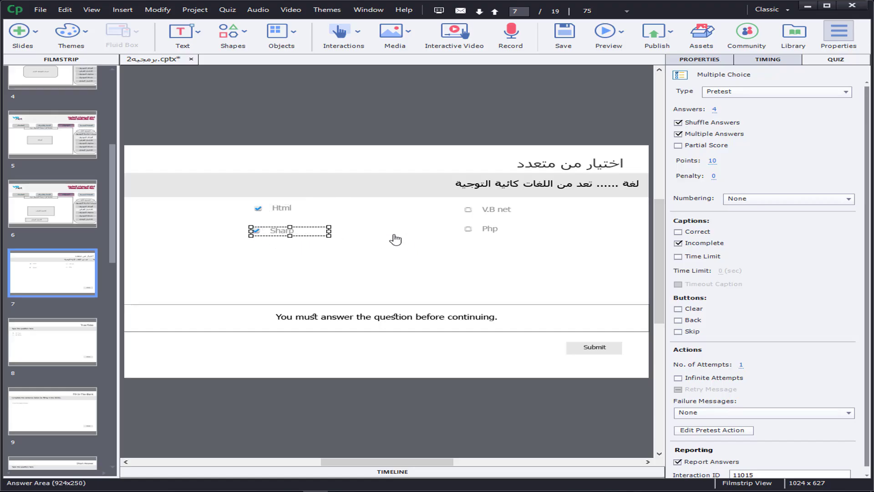
click(468, 229)
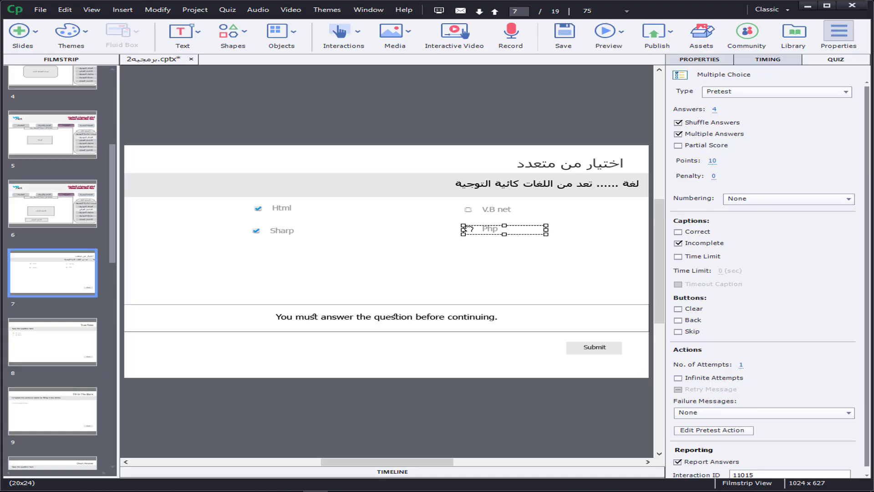
click(467, 230)
click(468, 230)
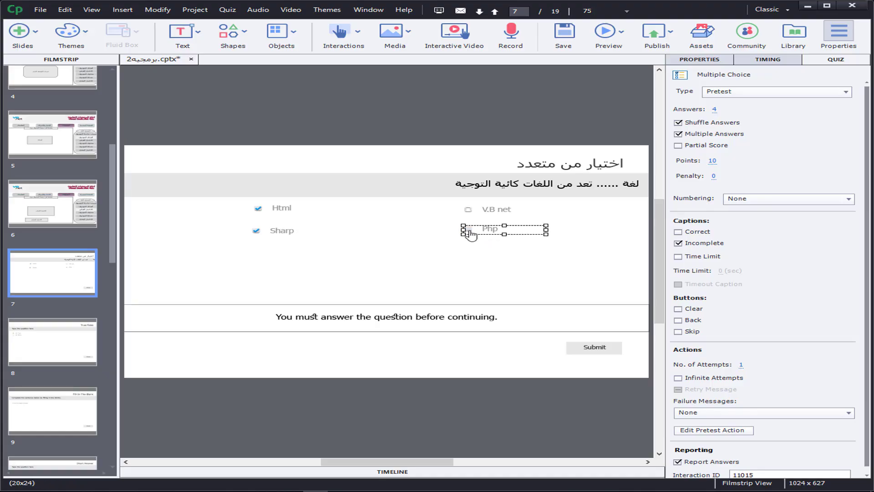
click(257, 233)
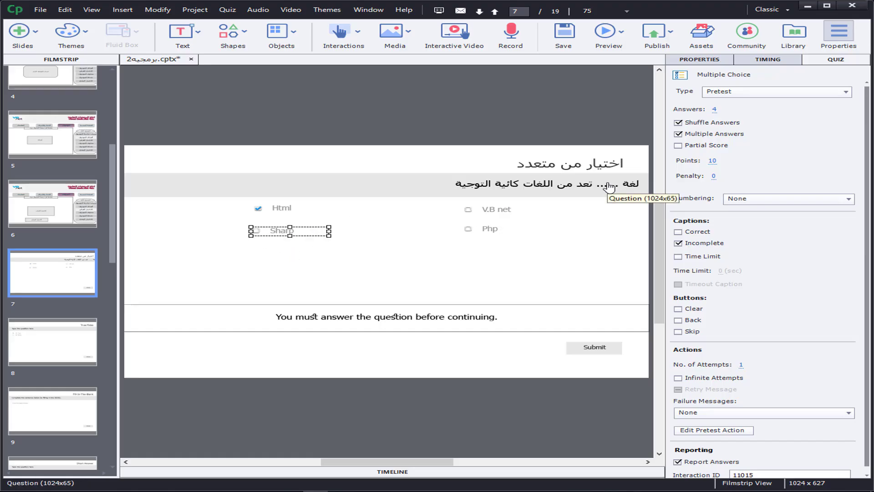
click(679, 133)
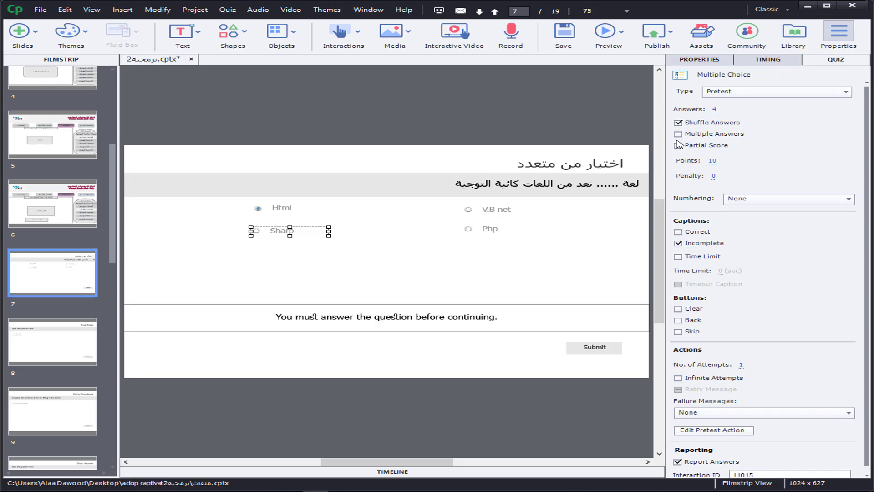
click(468, 209)
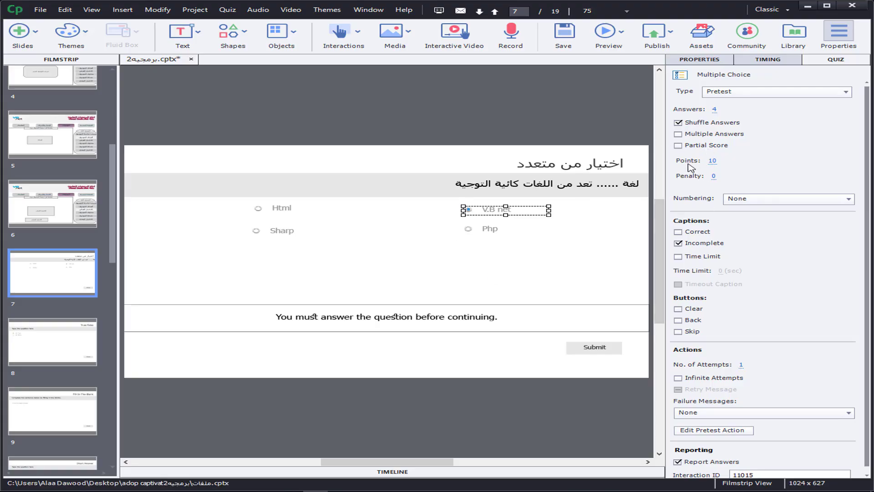
Step: Set the multiple choice question's points to 1
click(712, 160)
text(1)
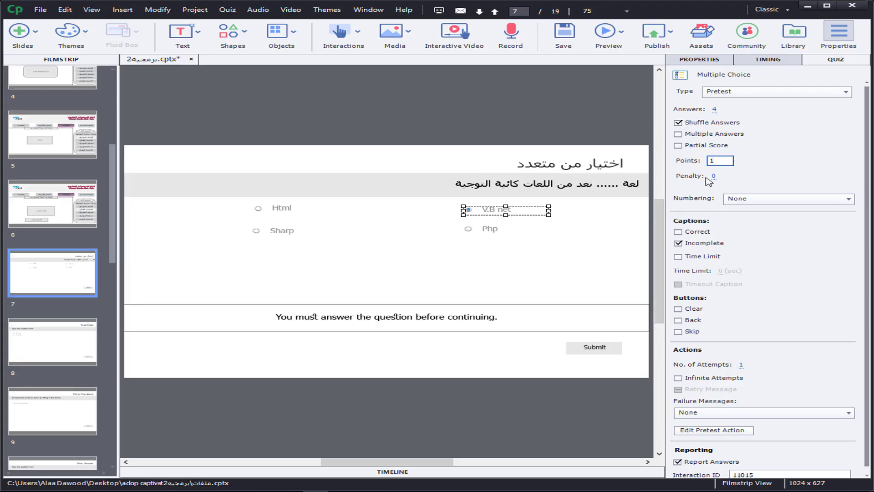
click(713, 176)
click(741, 173)
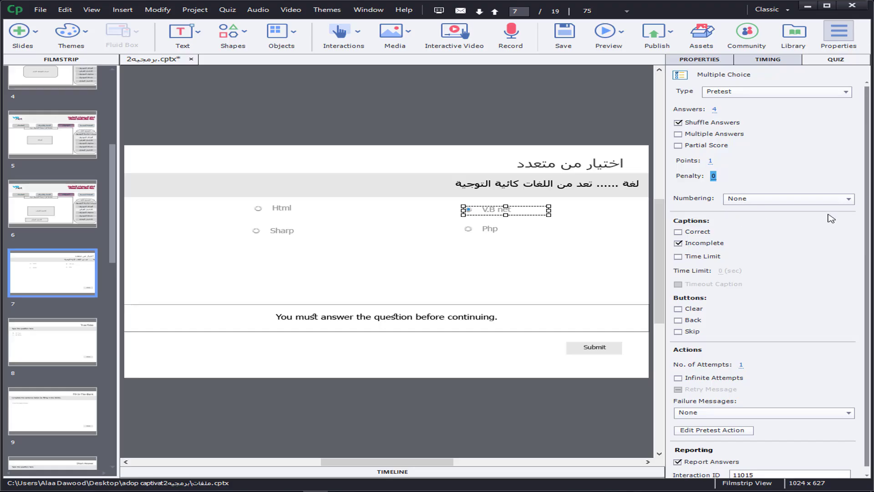
Step: Try showing the Correct caption and hiding the Incomplete caption, and restore both settings
scroll(870, 198, down, 1)
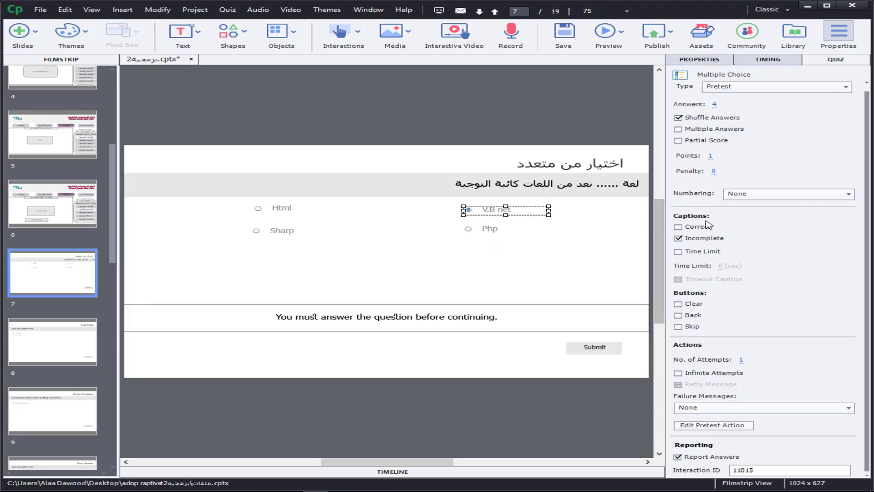
click(678, 227)
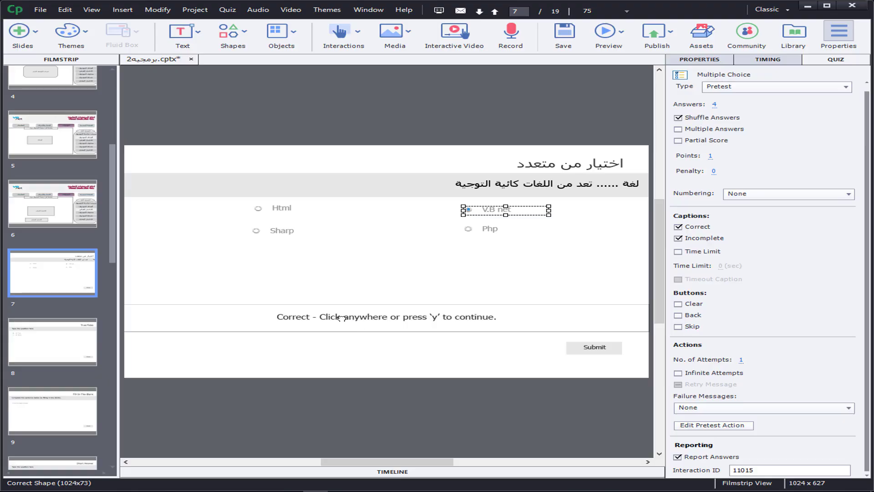
click(308, 319)
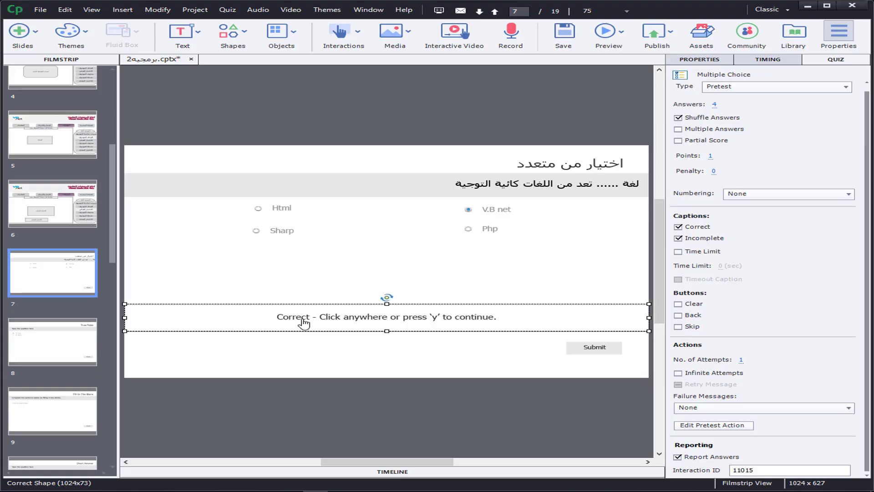
click(301, 319)
click(465, 290)
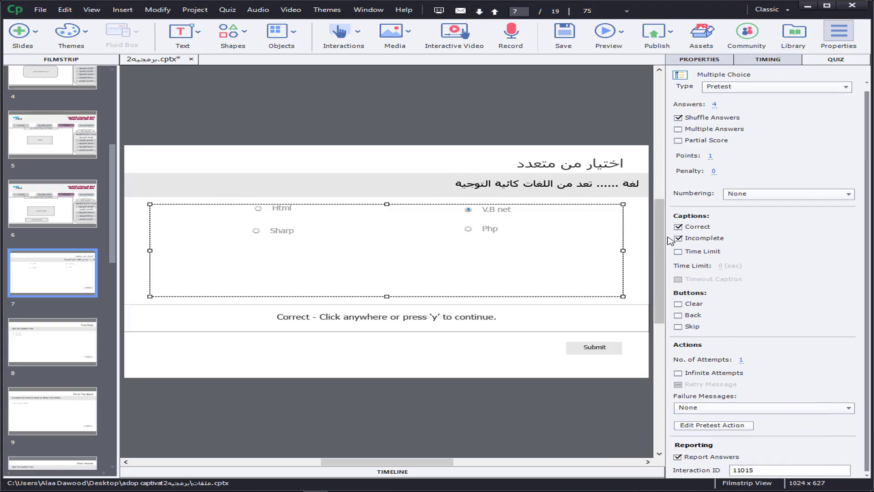
click(679, 226)
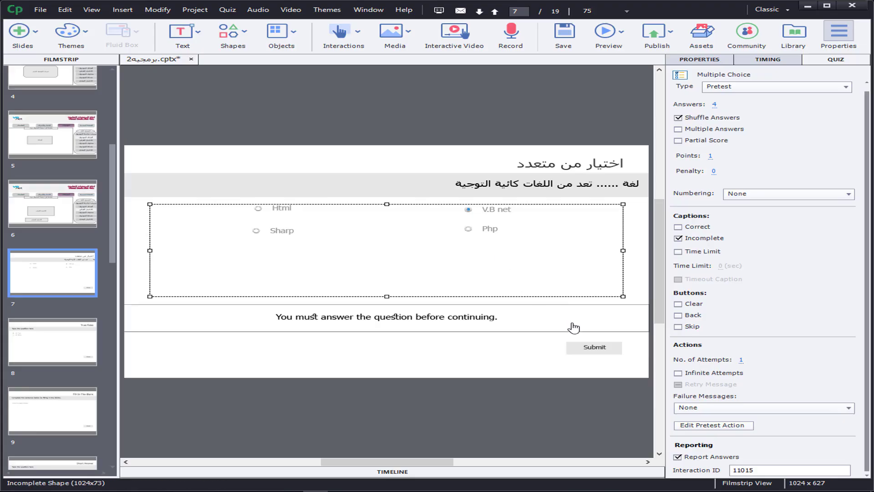
click(678, 238)
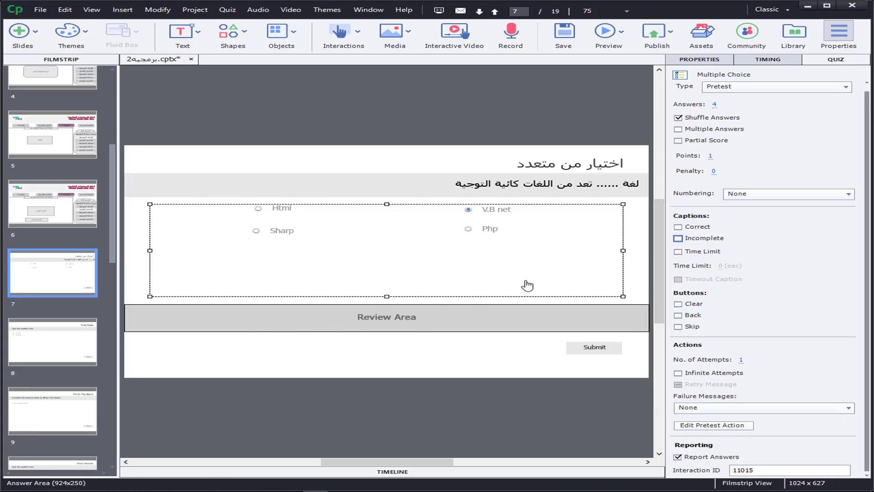
click(678, 238)
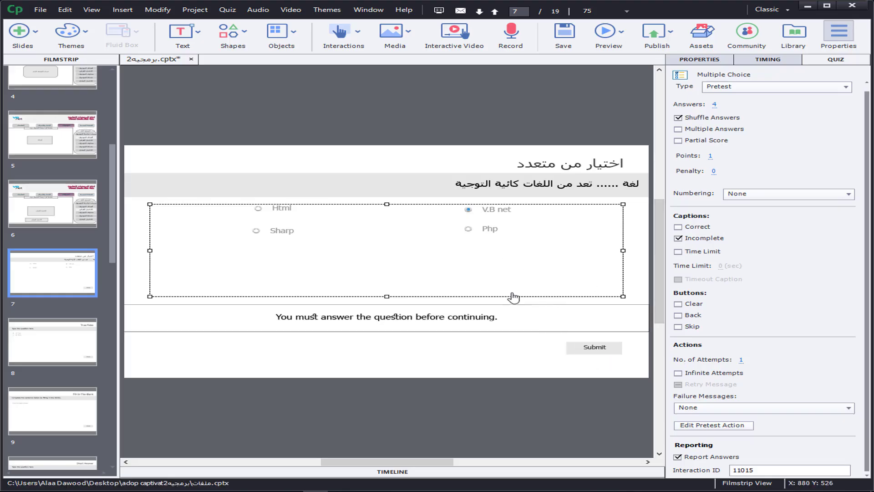
Step: Replace the text of the Incomplete caption with "قم بالاختيار اولا"
click(340, 318)
triple_click(342, 317)
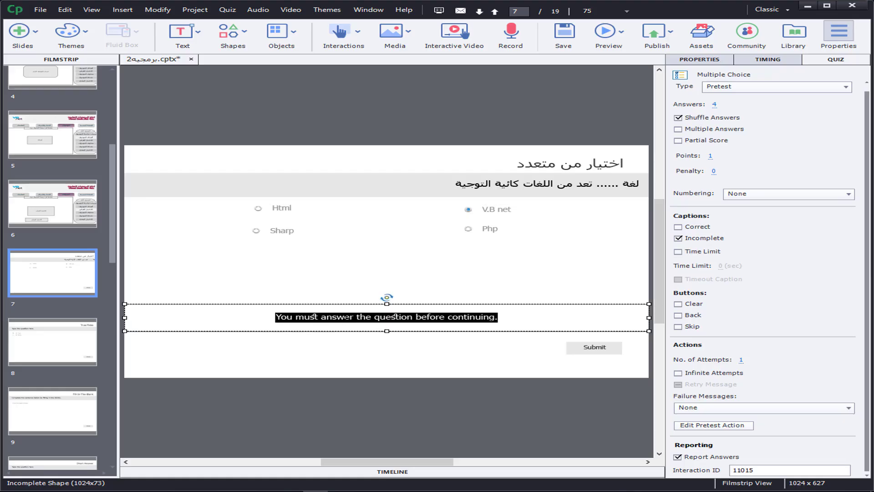
key(BackSpace)
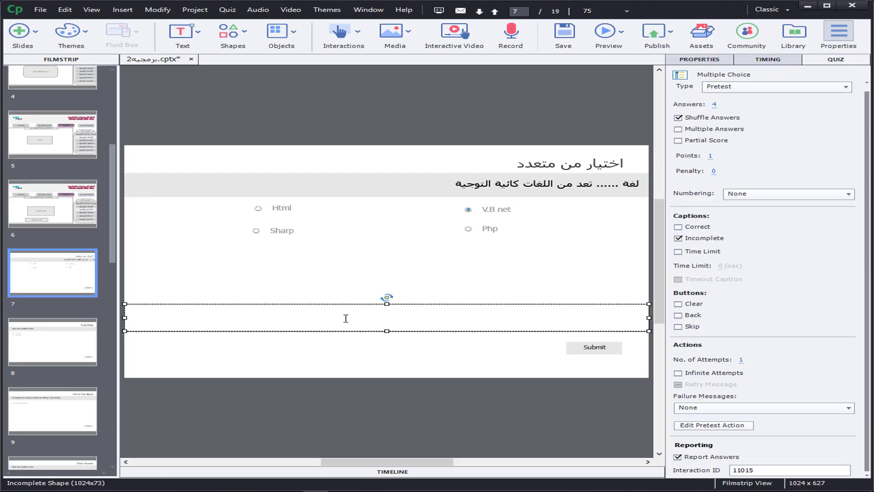
text(قم بالاختيار اولا)
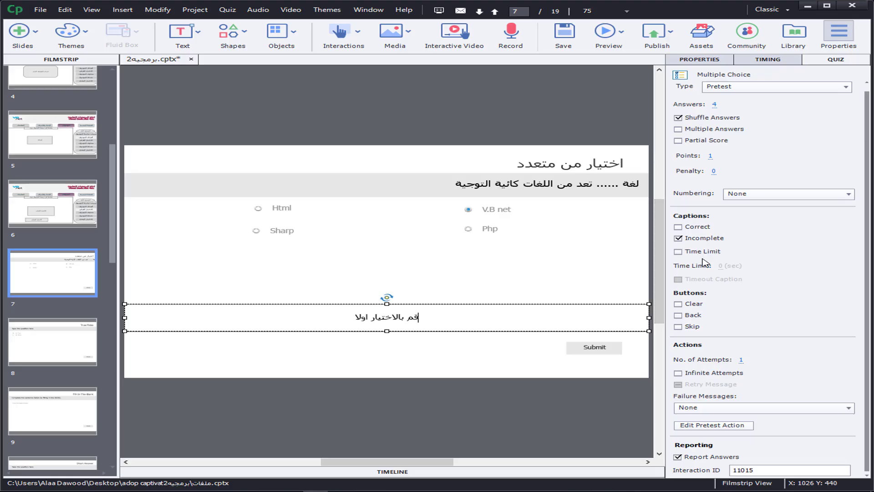
Step: Try a 10-second time limit with a timeout caption on the question, and turn the time limit off again
click(678, 253)
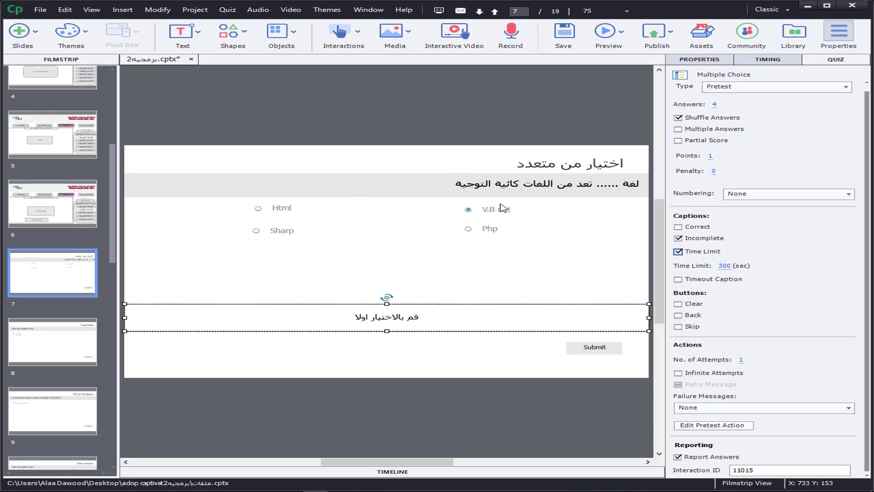
click(725, 266)
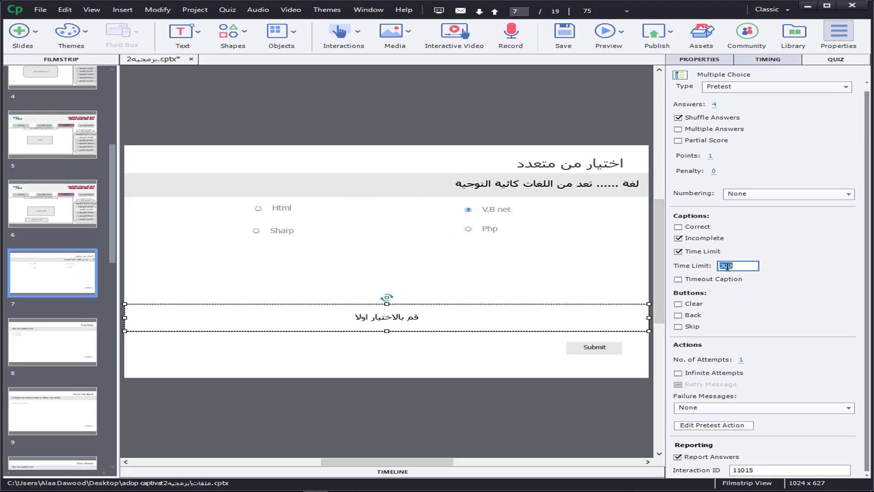
text(10)
key(Return)
click(678, 280)
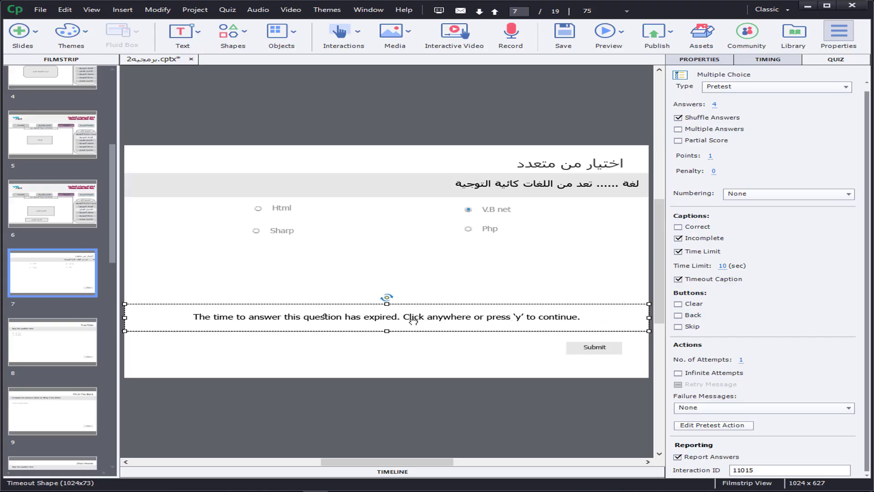
click(679, 254)
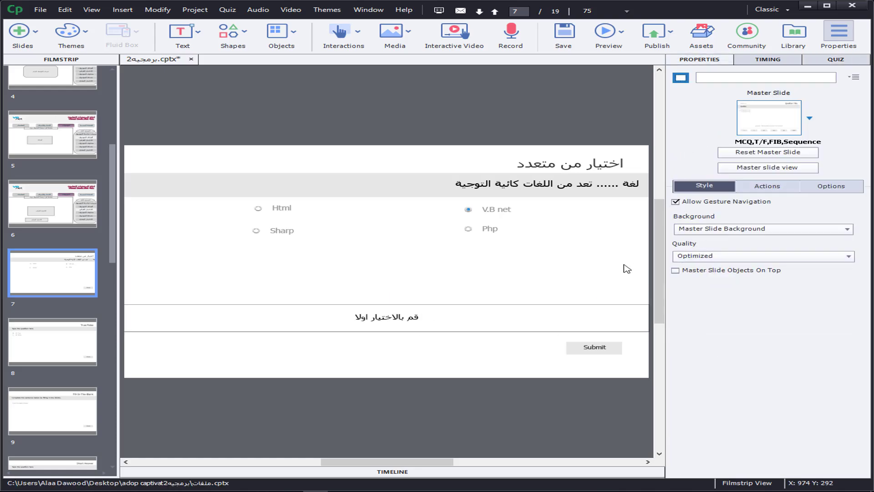
click(840, 60)
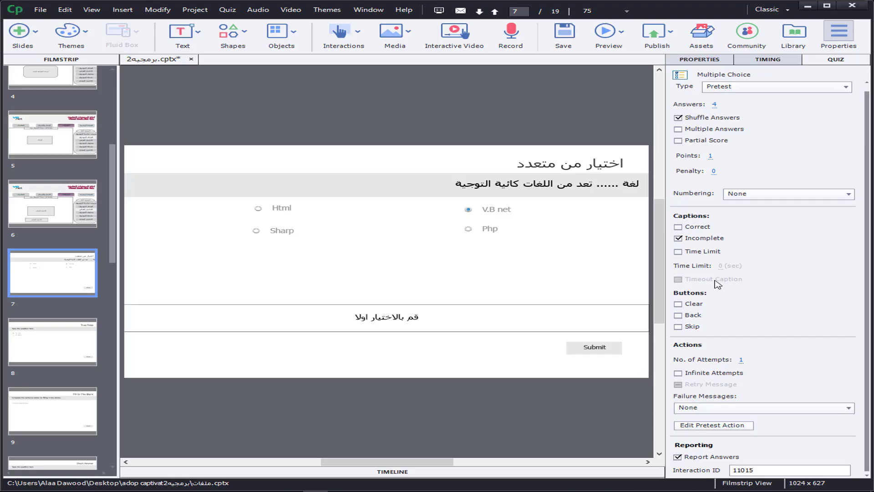
Step: Try adding the Clear, Back and Skip buttons to the question slide, and remove all three again
click(678, 304)
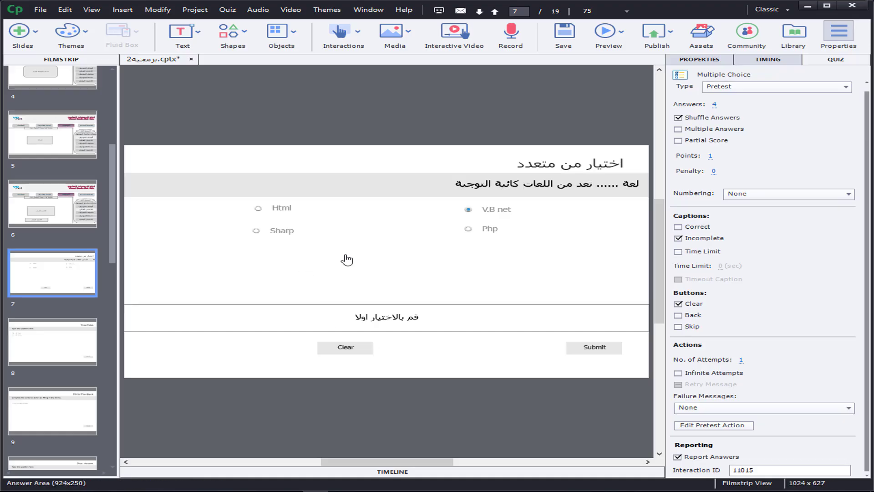
click(684, 317)
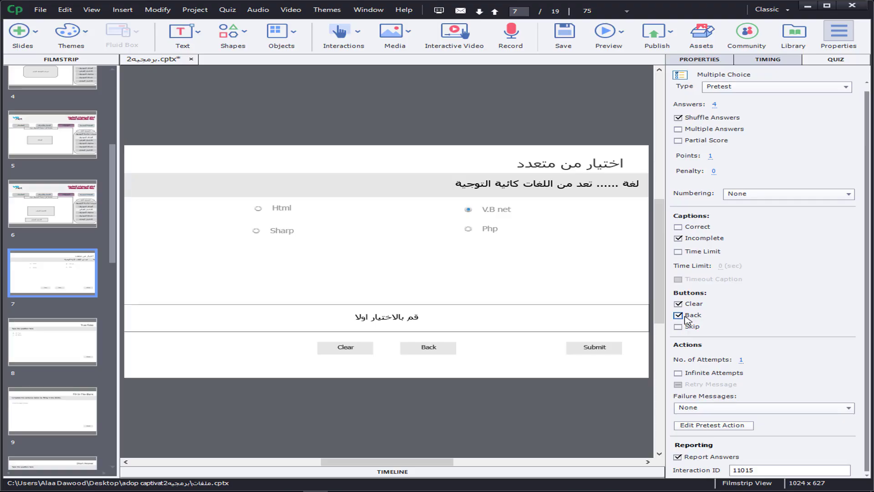
click(687, 327)
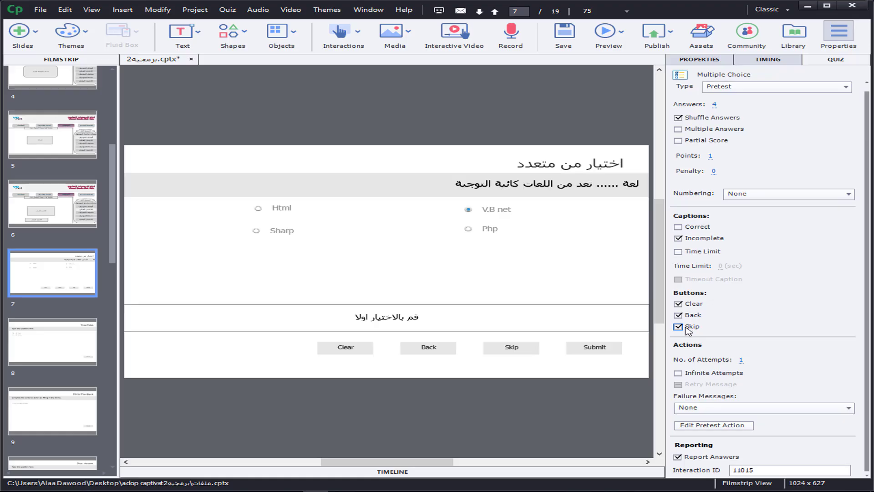
click(678, 326)
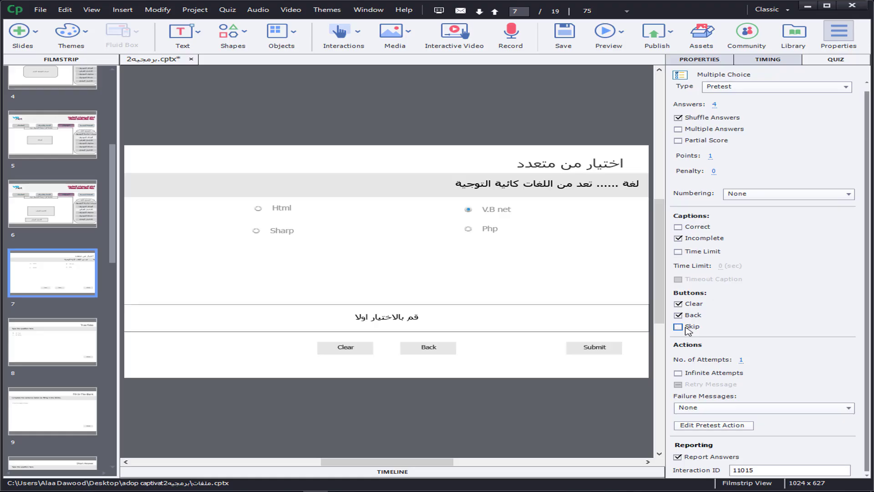
click(678, 315)
click(679, 304)
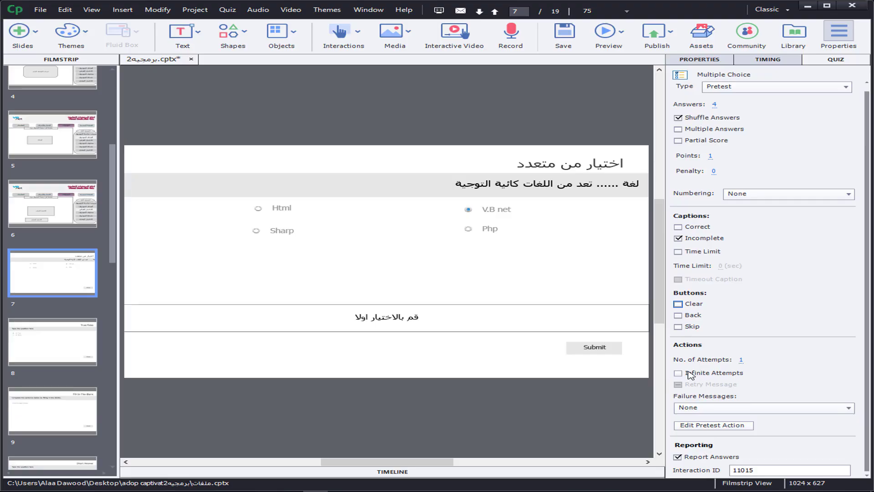
Step: Try infinite attempts with a retry message, turn both off again, and check the failure message choices, keeping None
click(741, 360)
click(679, 373)
click(682, 386)
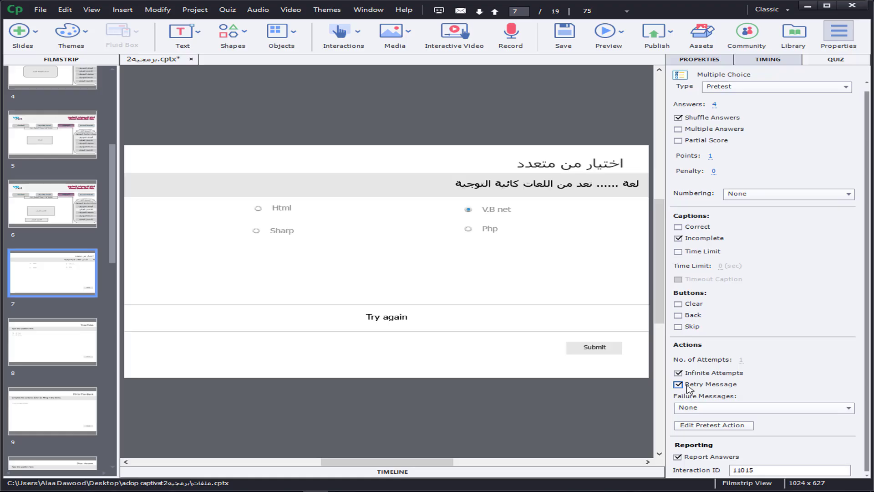
click(679, 384)
click(680, 374)
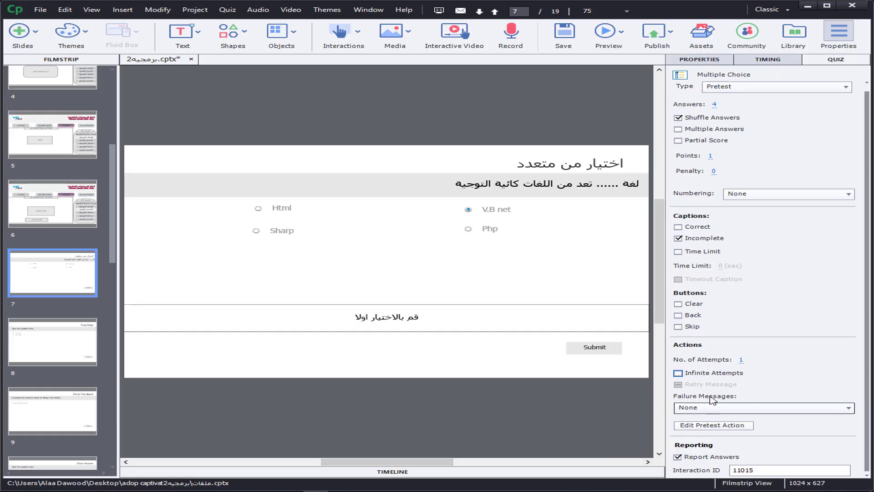
click(713, 409)
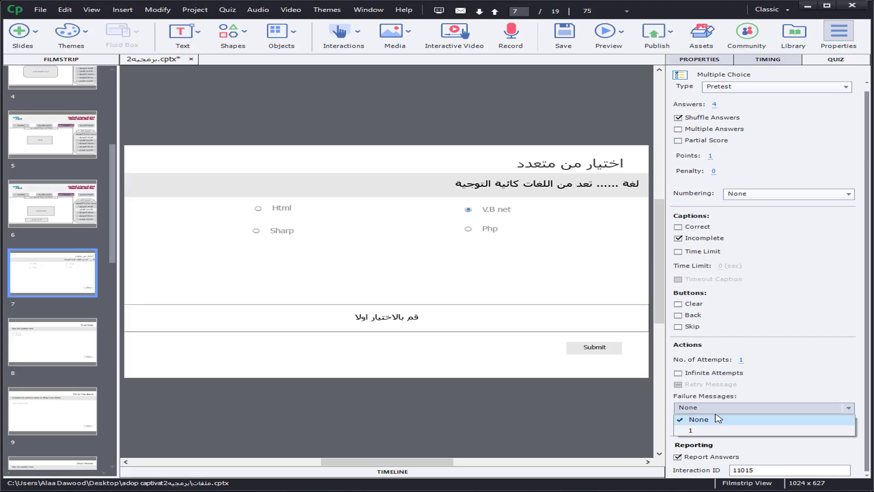
click(716, 413)
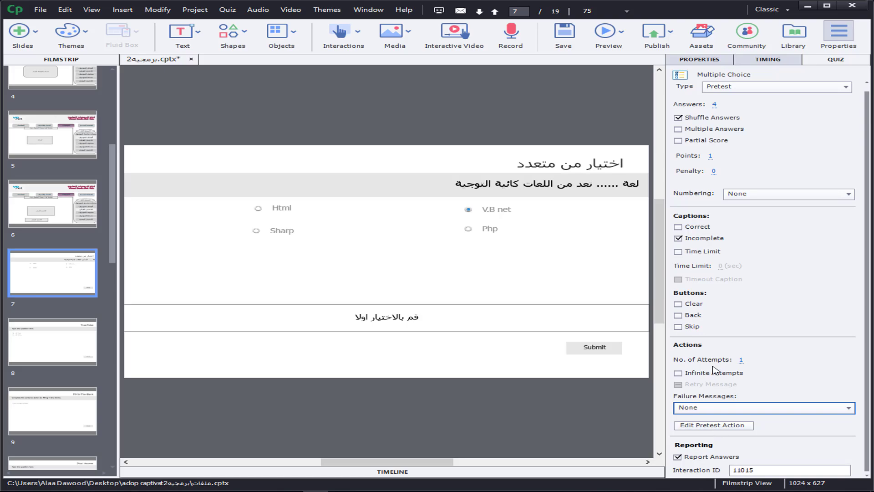
click(228, 10)
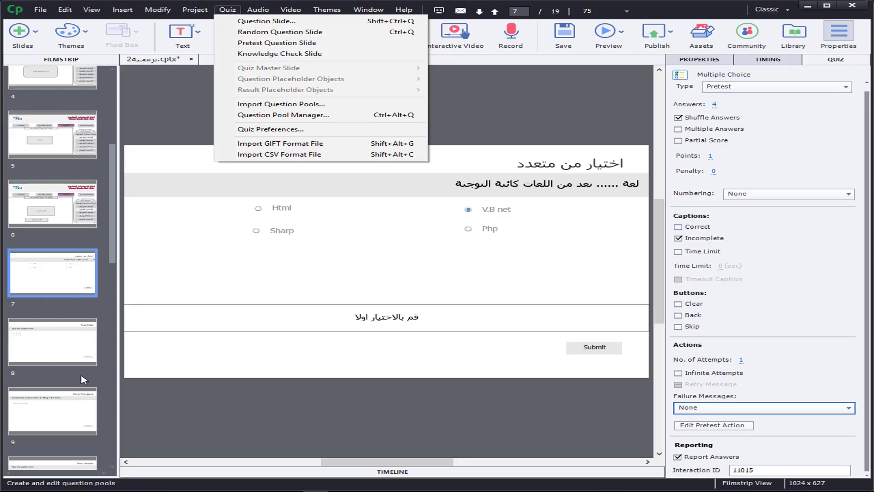
click(83, 285)
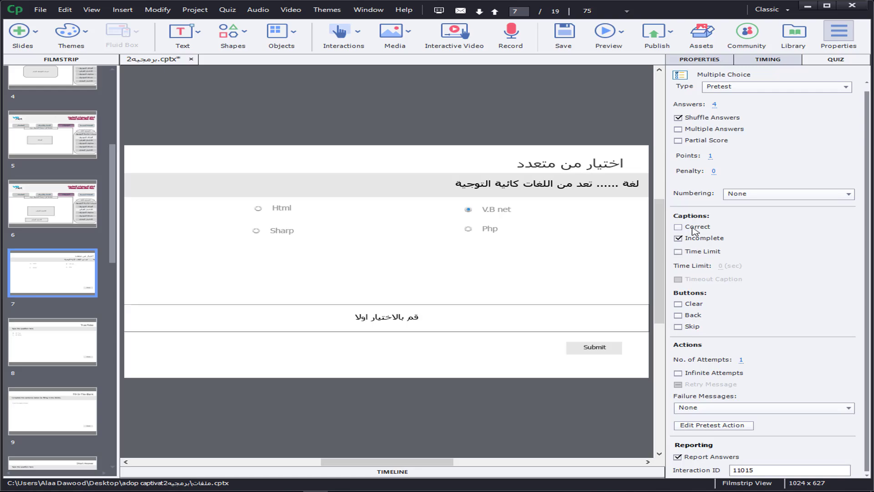
Step: Open the question's pretest action and examine its conditions and actions
click(708, 425)
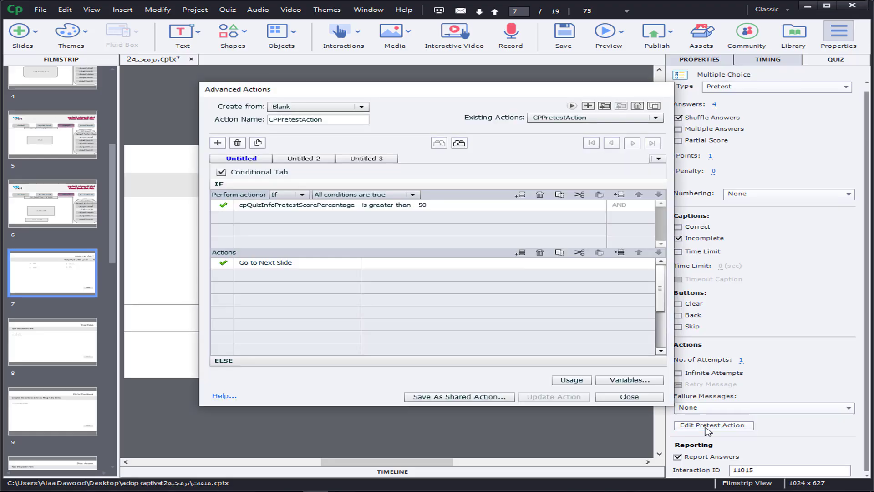
drag(477, 91, 442, 119)
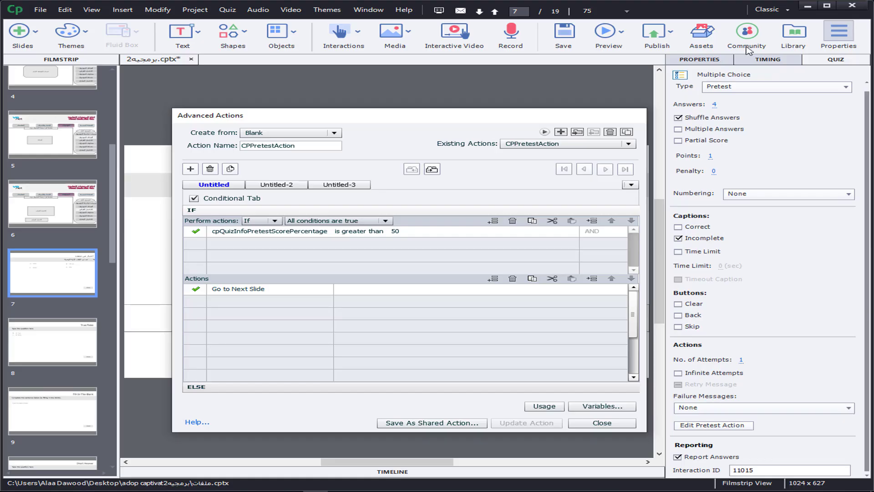
Step: Close the pretest action and examine slides 4 and 15, the second module's rationale and the first module's content
click(591, 424)
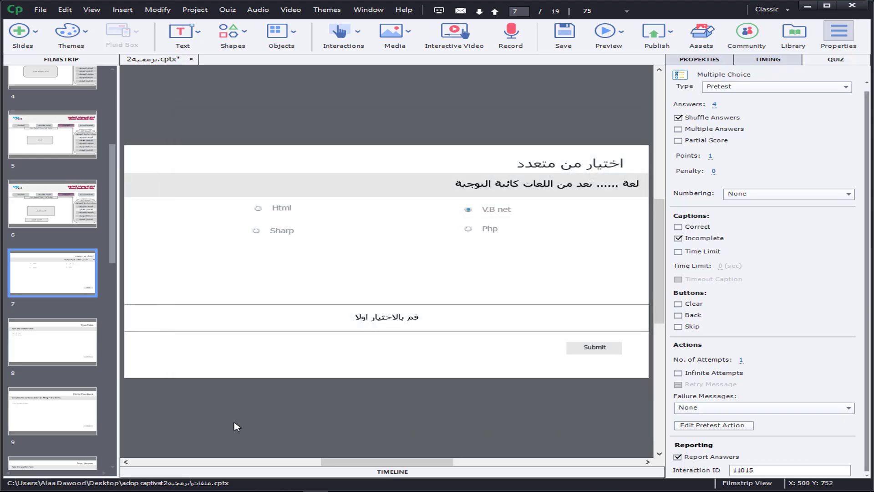
scroll(52, 250, up, 5)
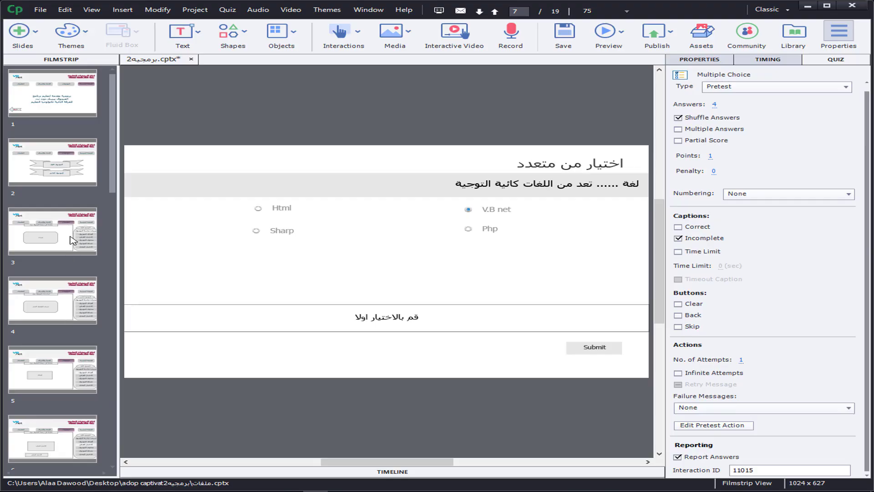
click(46, 304)
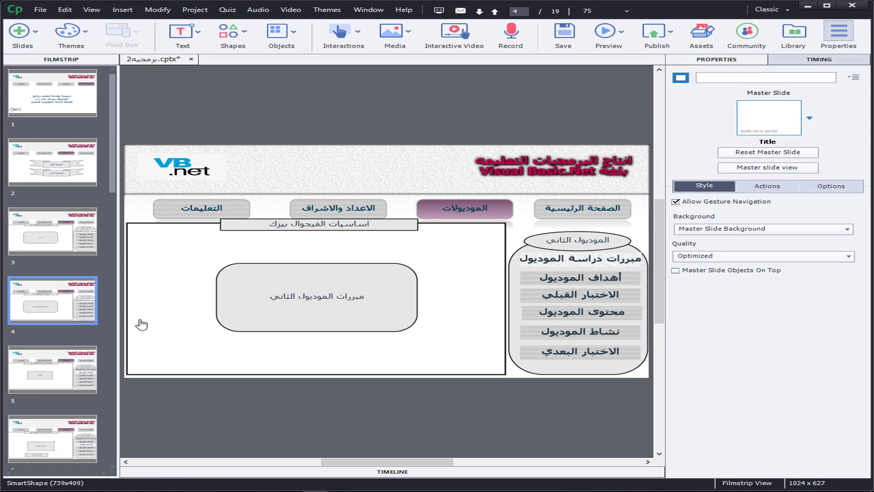
drag(114, 156, 111, 232)
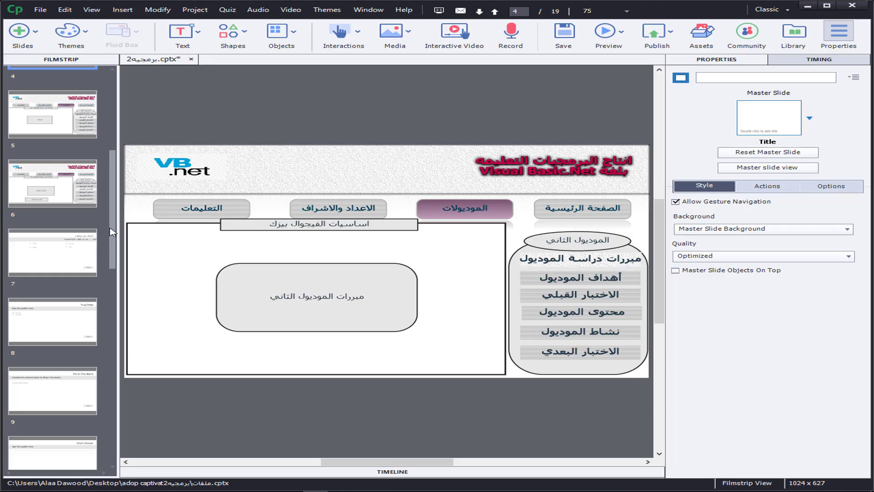
drag(110, 233, 114, 365)
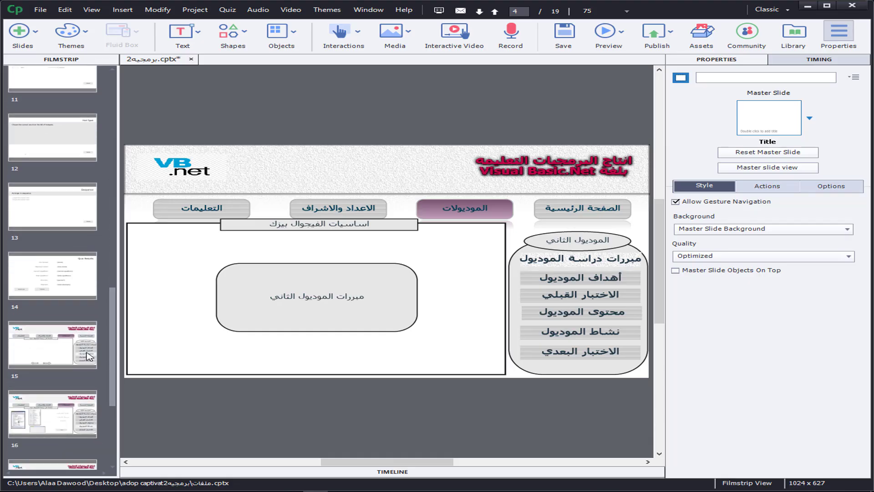
click(89, 356)
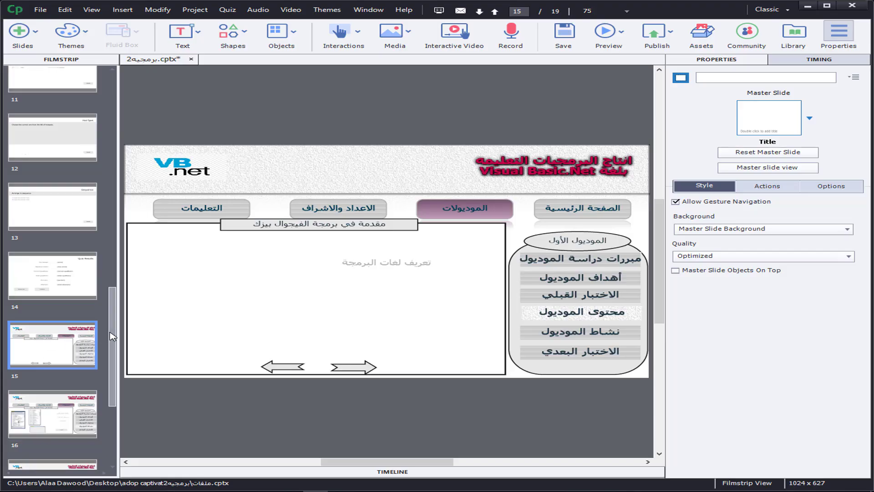
drag(111, 332, 112, 177)
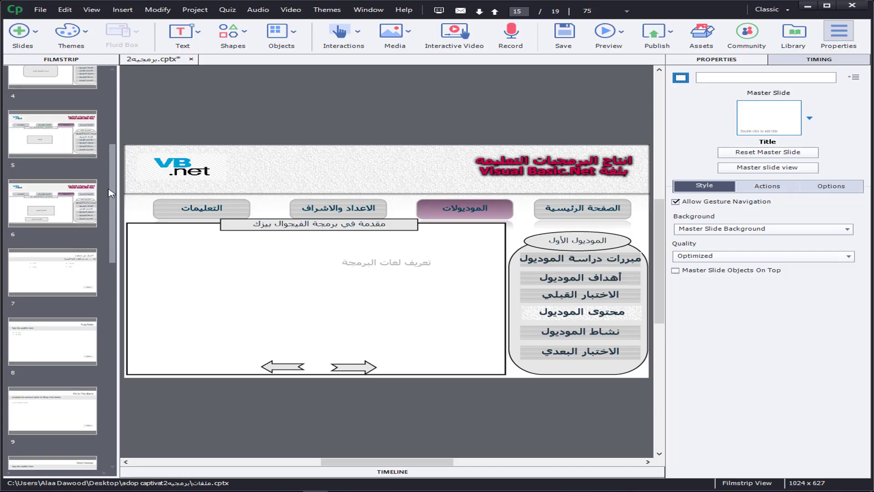
Step: Open the pretest action of question slide 7 and set its score percentage condition's comparison to greater or equal to
click(63, 290)
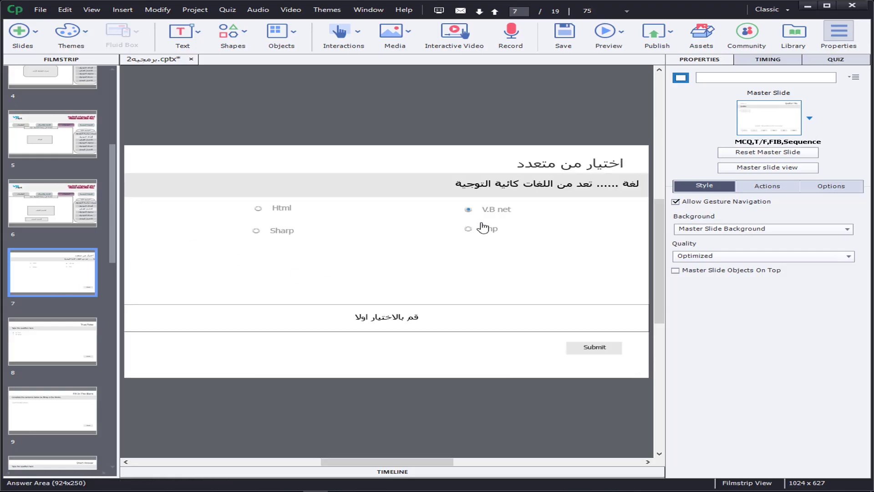
click(838, 60)
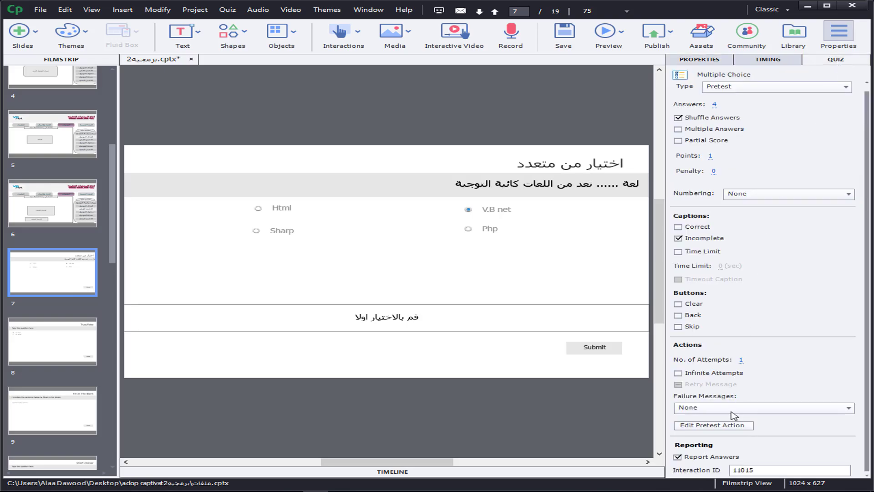
click(710, 425)
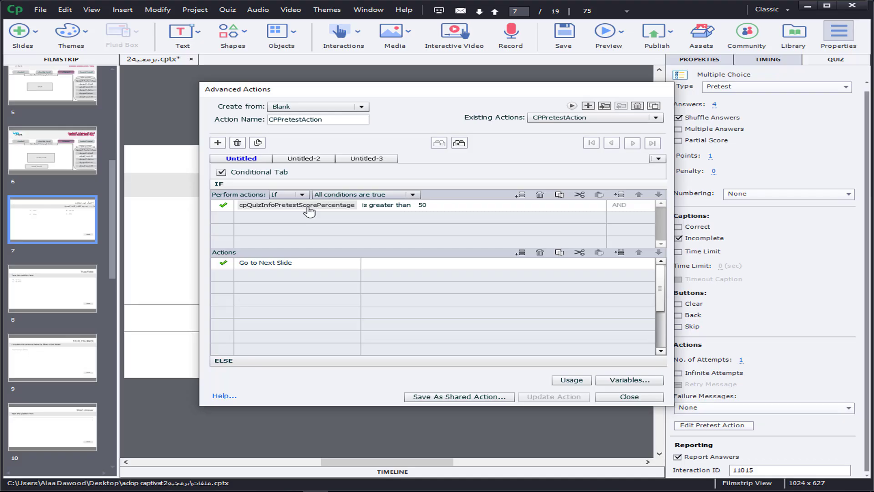
click(386, 206)
click(425, 206)
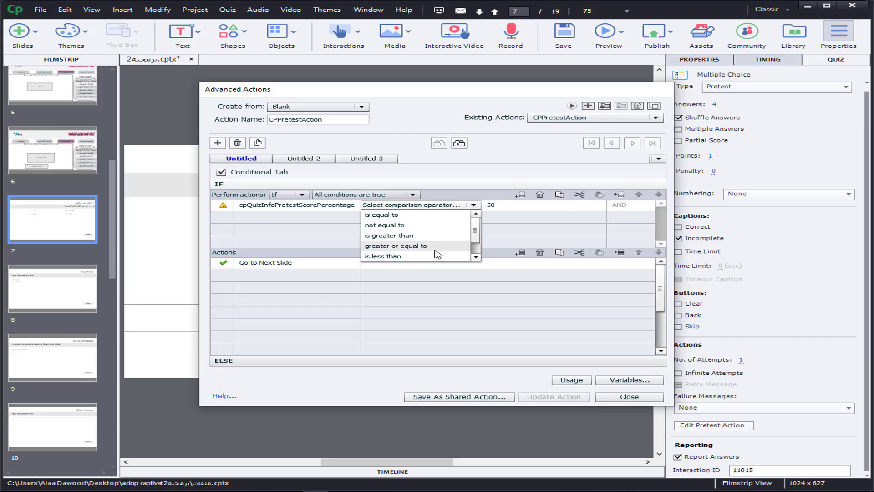
scroll(478, 253, down, 1)
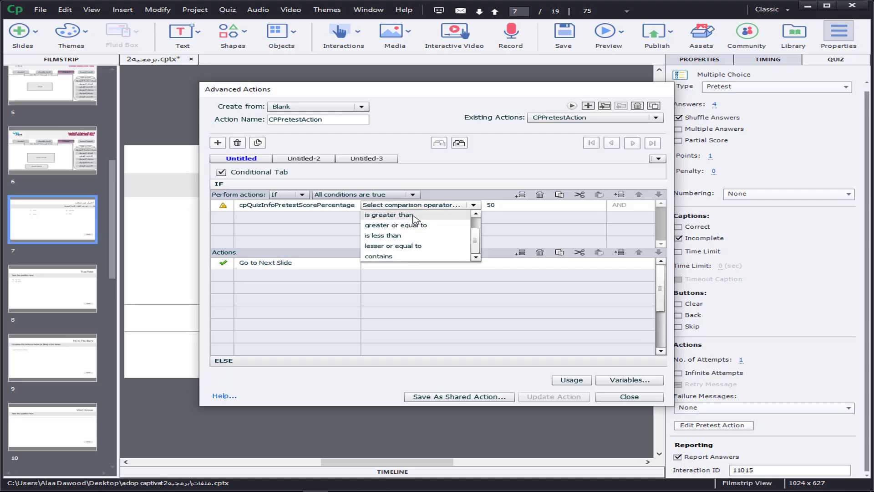
scroll(415, 241, up, 2)
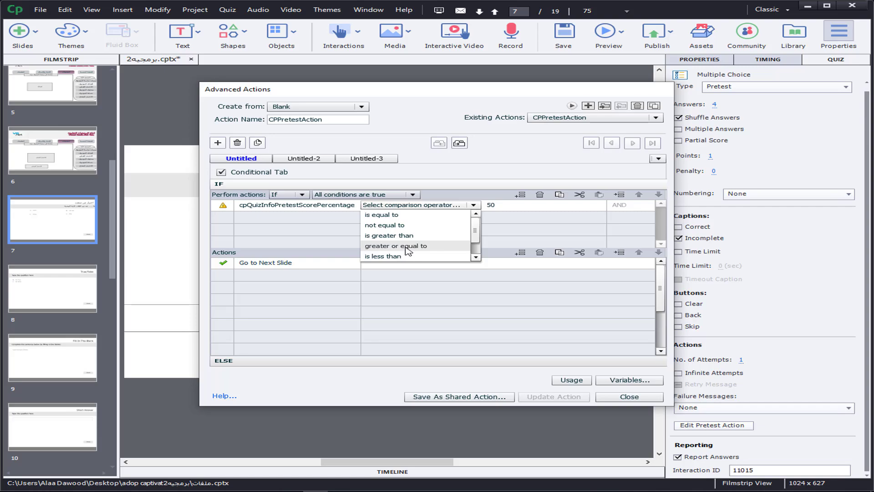
click(407, 249)
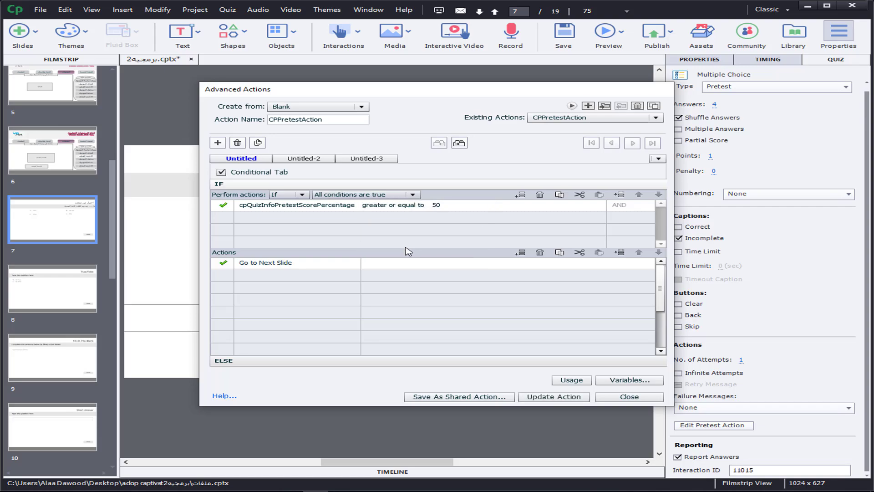
Step: Set the pretest score condition's comparison value to the literal 80
click(437, 206)
click(471, 205)
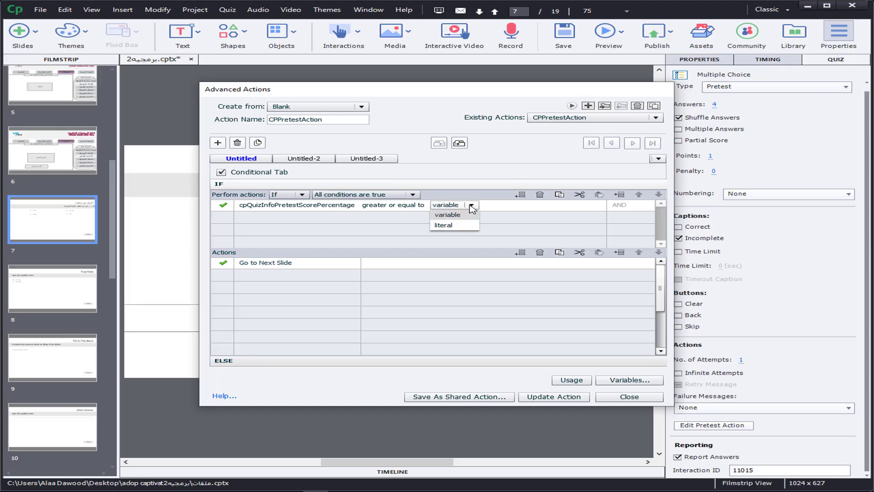
click(459, 227)
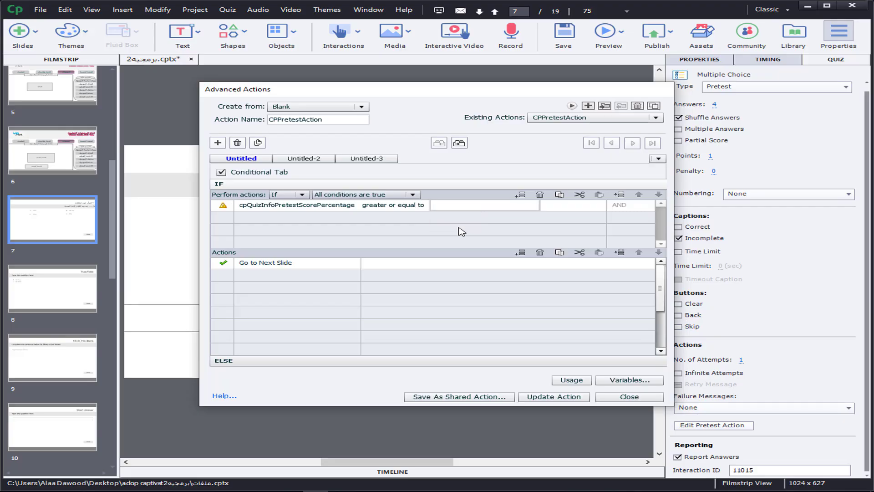
text(80)
click(415, 221)
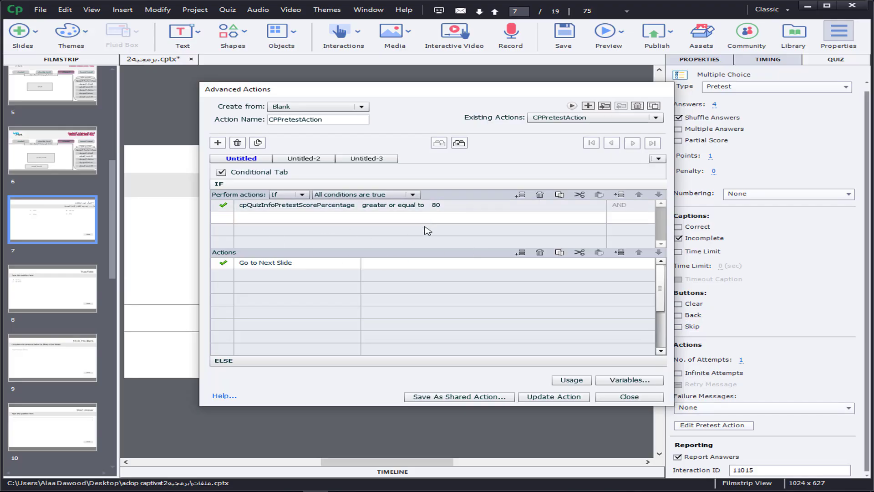
click(411, 208)
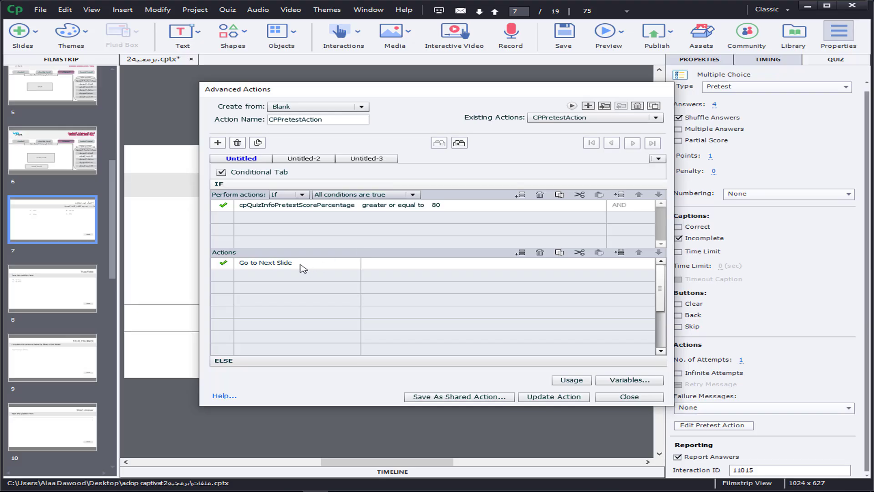
Step: Change the action for a met condition to Jump to Slide, with 4 Slide 4 as its target
double_click(270, 267)
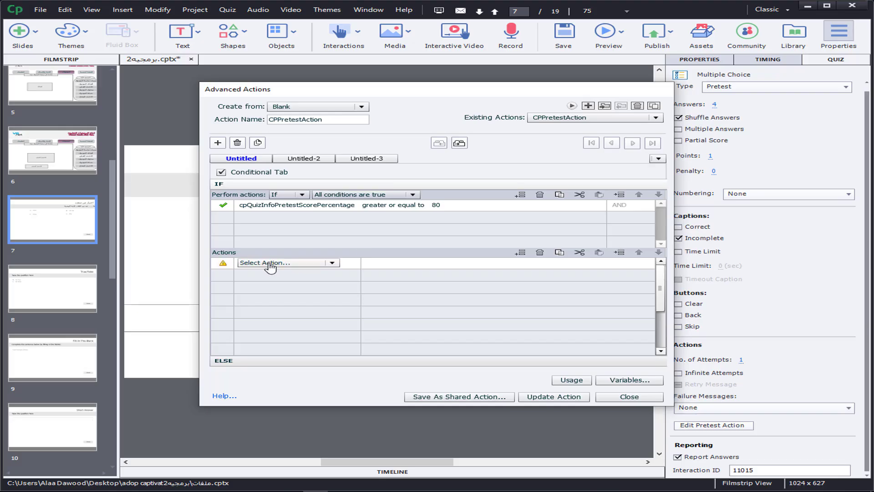
click(333, 263)
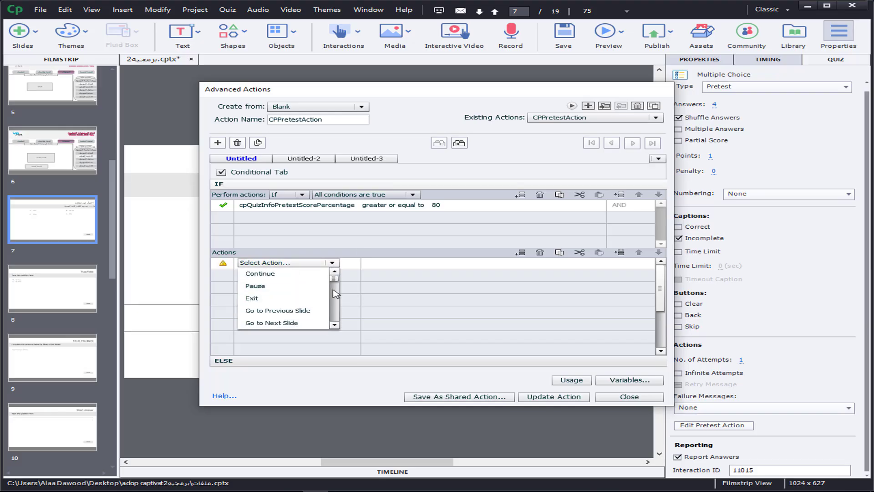
scroll(335, 282, down, 1)
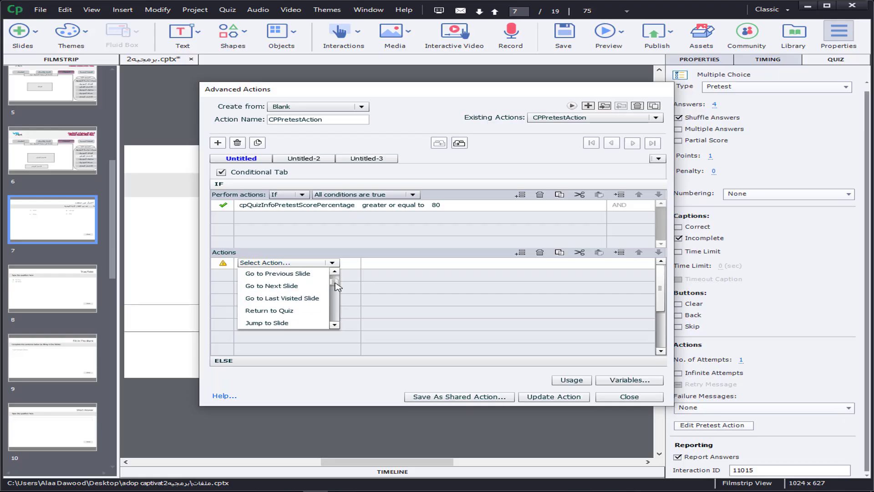
click(270, 322)
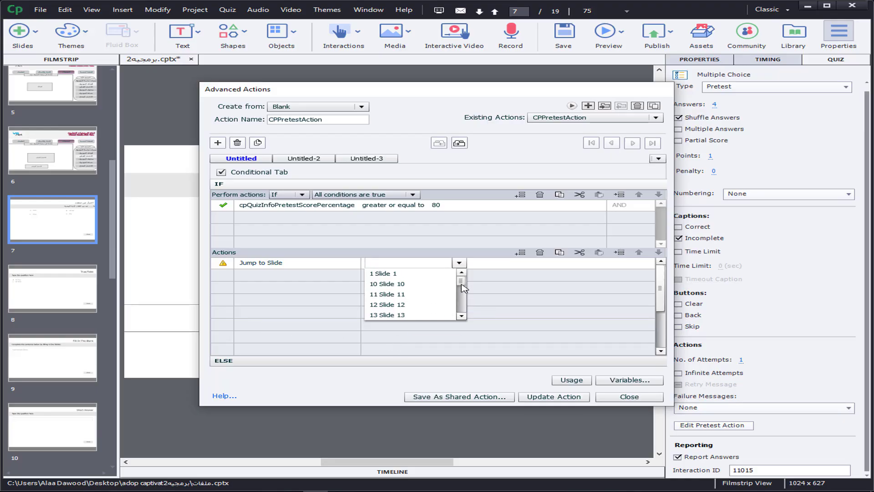
mouse_move(462, 280)
mouse_down()
mouse_move(462, 297)
mouse_move(461, 278)
mouse_up()
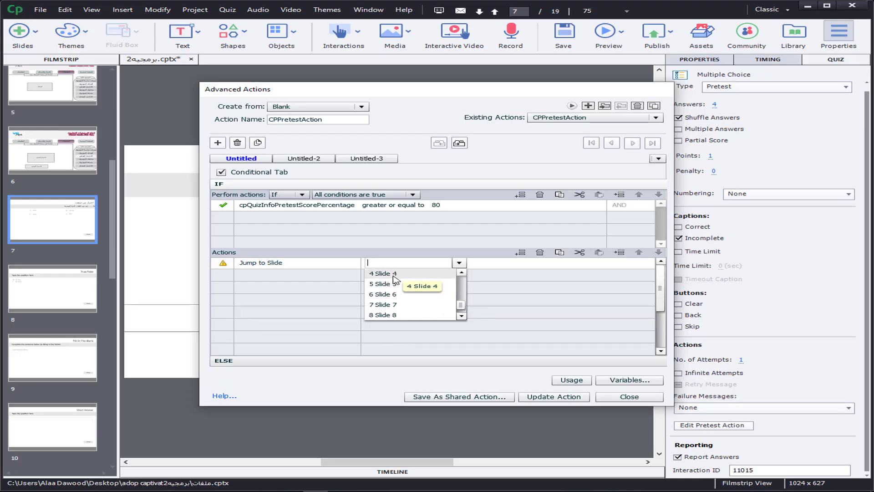
click(391, 284)
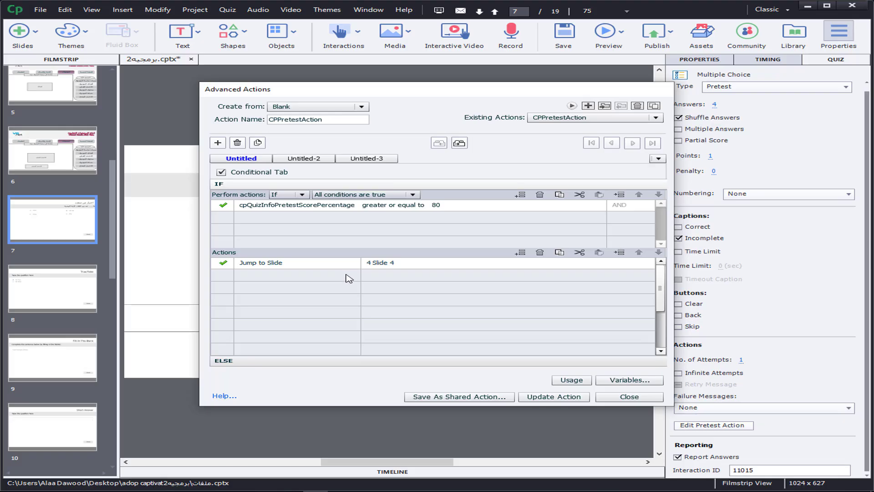
Step: Change the ELSE action to Jump to Slide, with 15 Slide 15 as its target
click(233, 362)
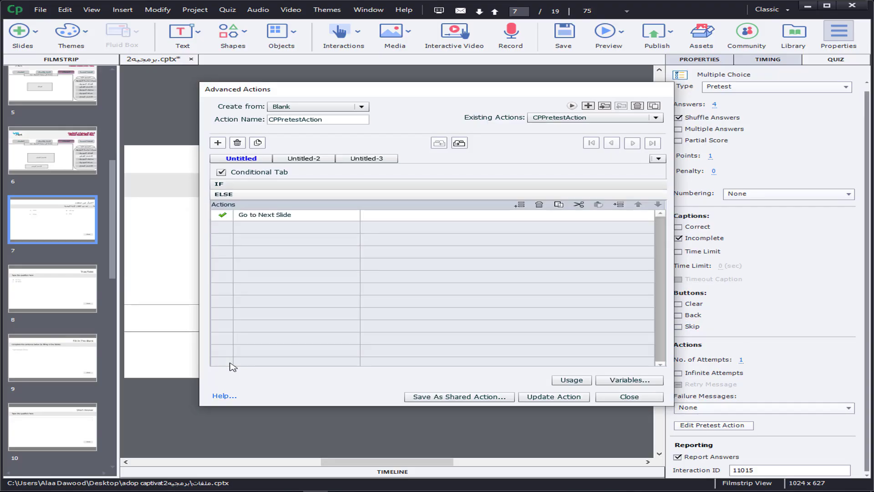
click(267, 217)
click(272, 219)
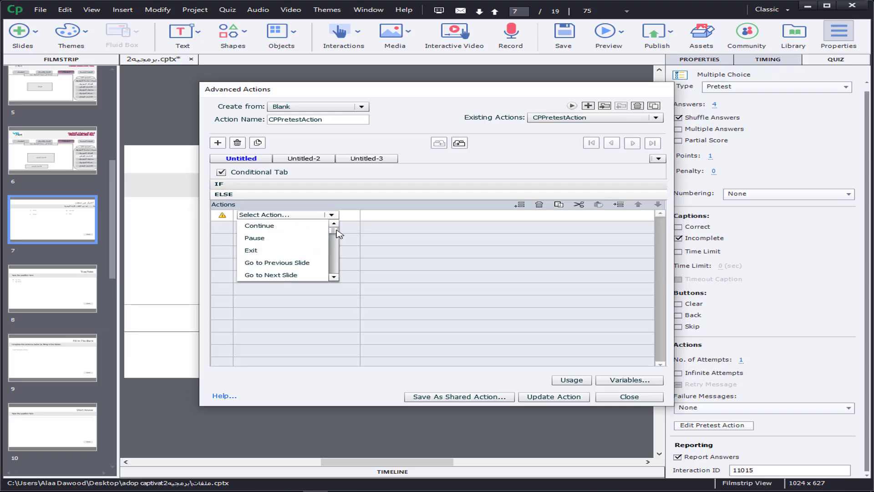
scroll(337, 233, down, 3)
click(280, 275)
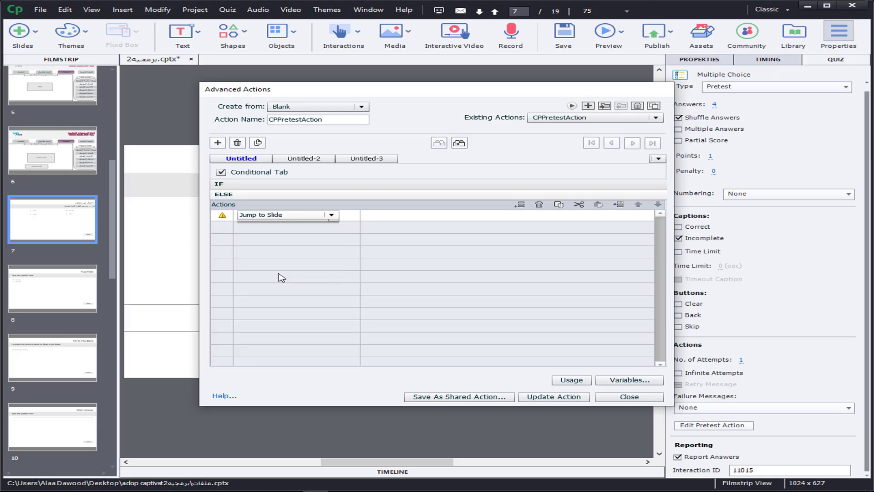
drag(460, 236, 462, 250)
click(393, 247)
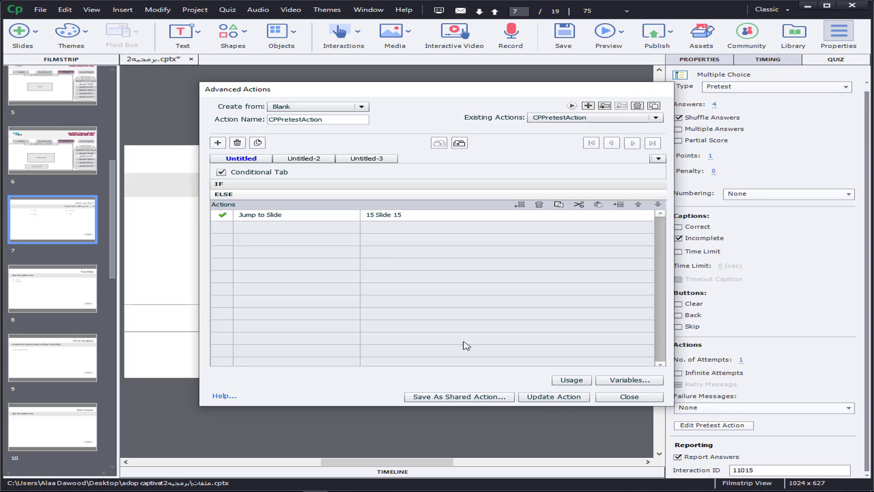
Step: Review the IF and ELSE branches, update CPPretestAction, and close the Advanced Actions dialog
click(220, 184)
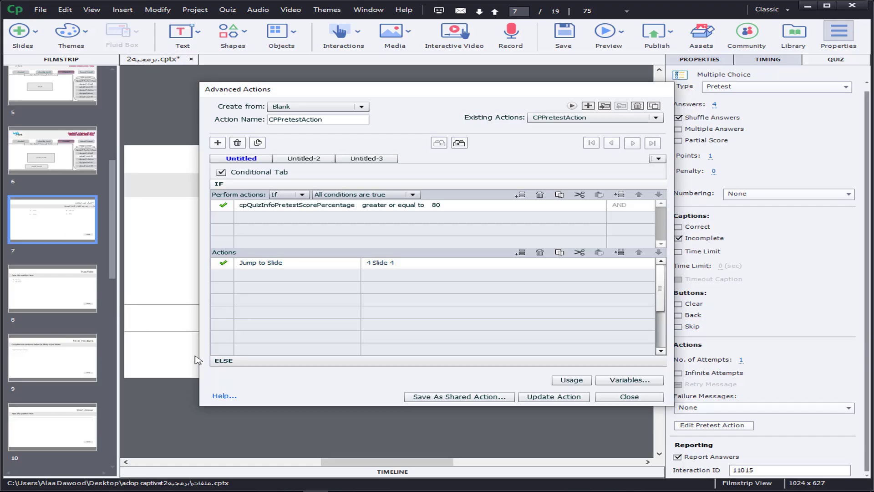
click(244, 362)
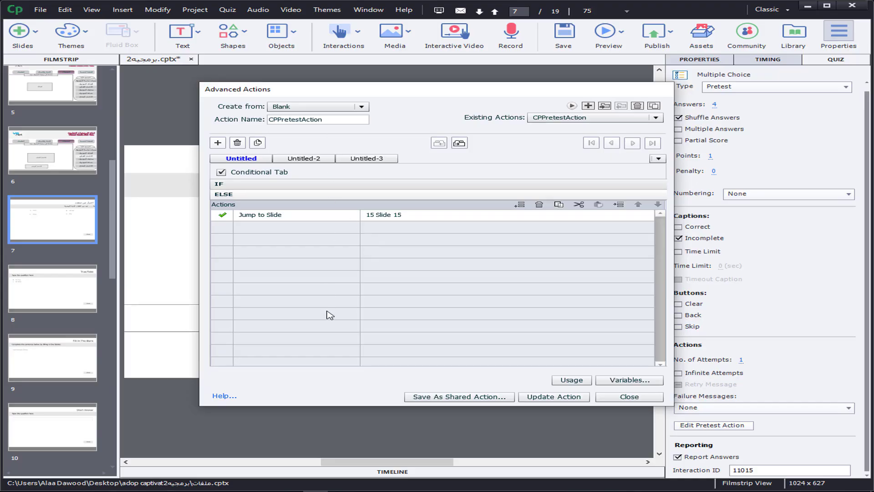
click(553, 397)
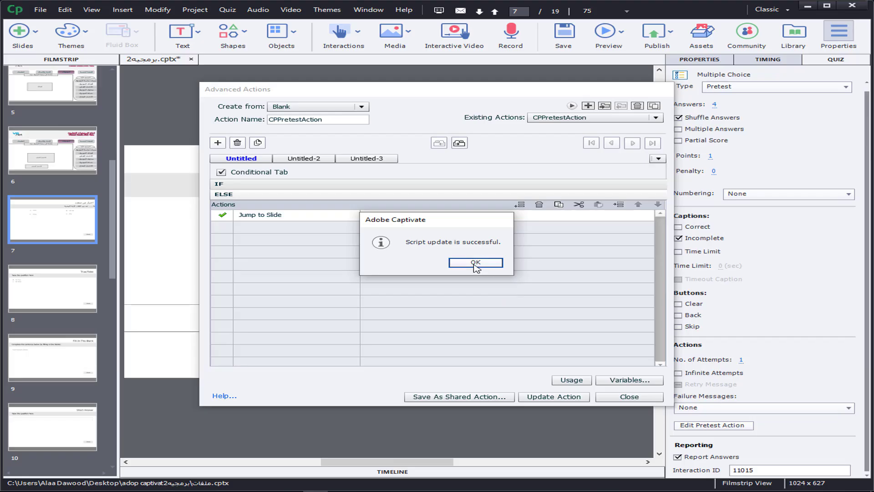
click(476, 263)
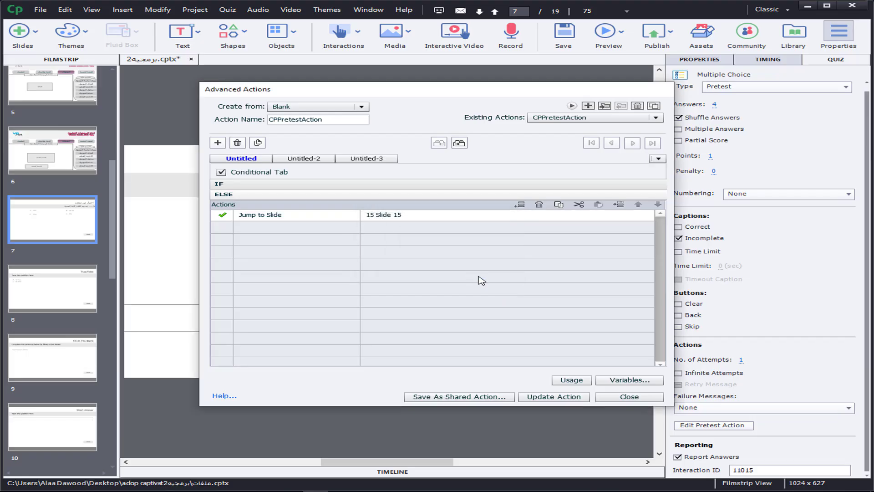
click(626, 396)
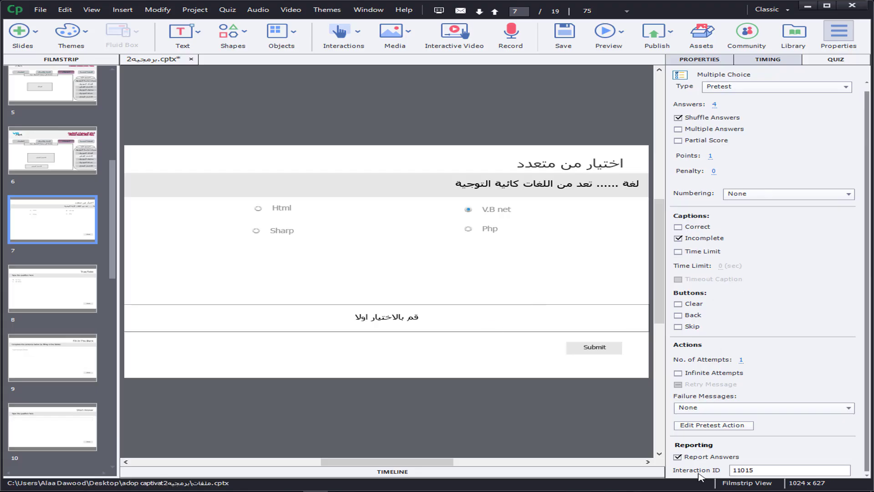
Step: Change the Submit button's caption on slide 7 to "التالى"
click(597, 349)
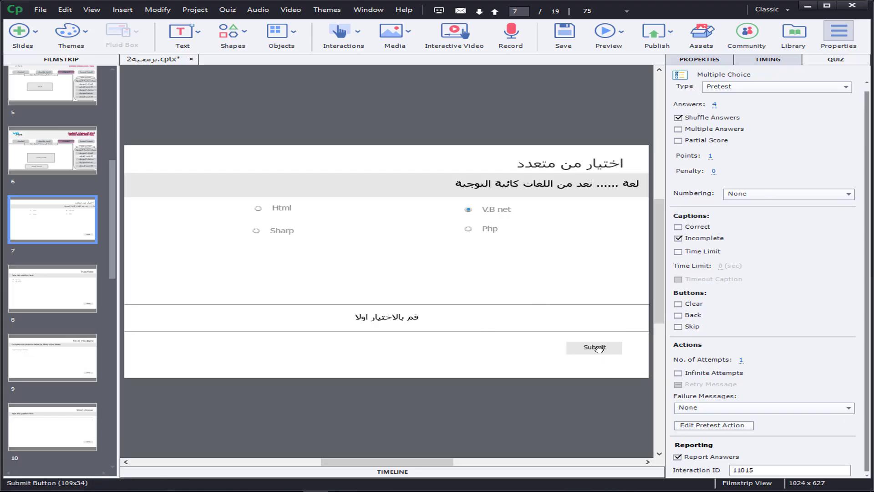
click(598, 351)
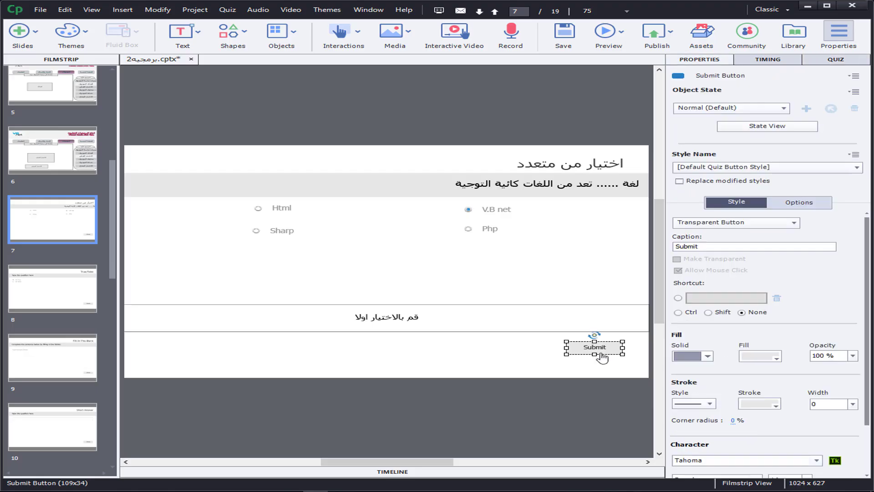
click(707, 246)
drag(707, 246, 658, 246)
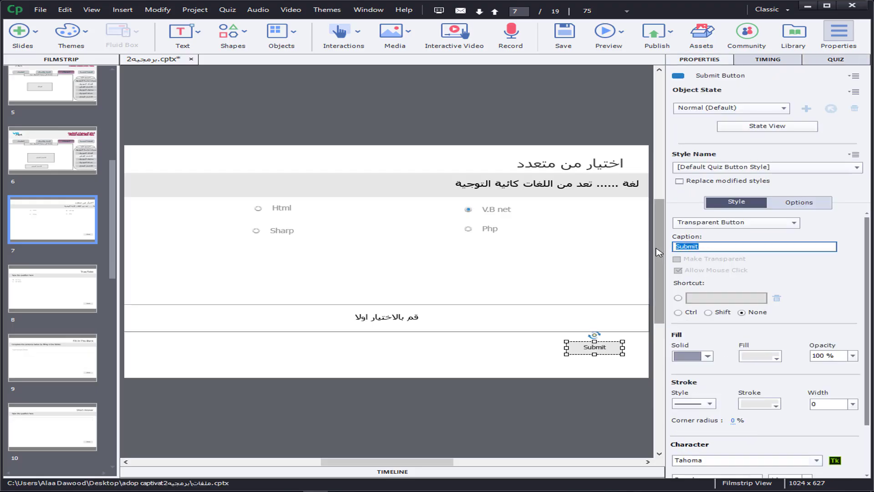
key(BackSpace)
click(581, 368)
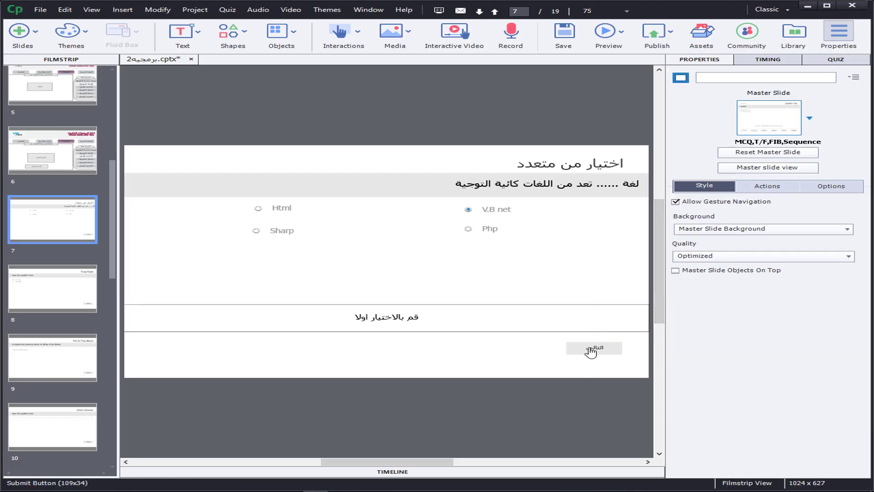
click(591, 352)
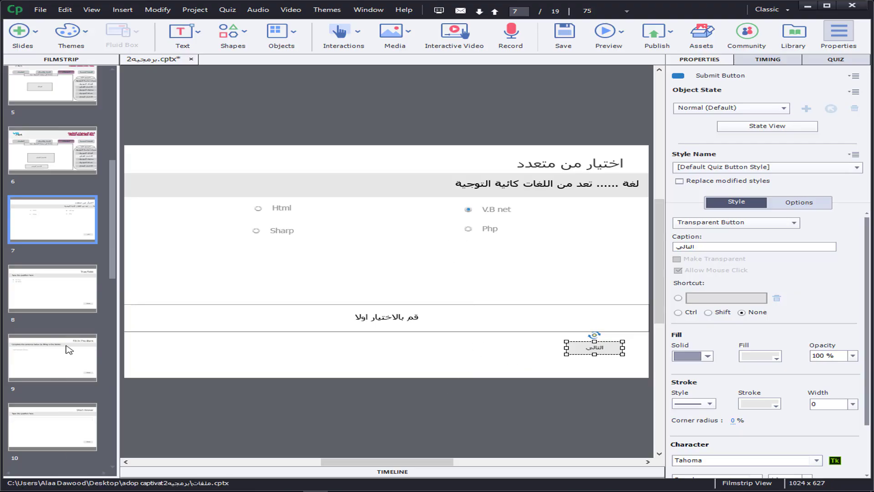
Step: Open slide 8 and look over the True/False question text and its two answers
click(67, 302)
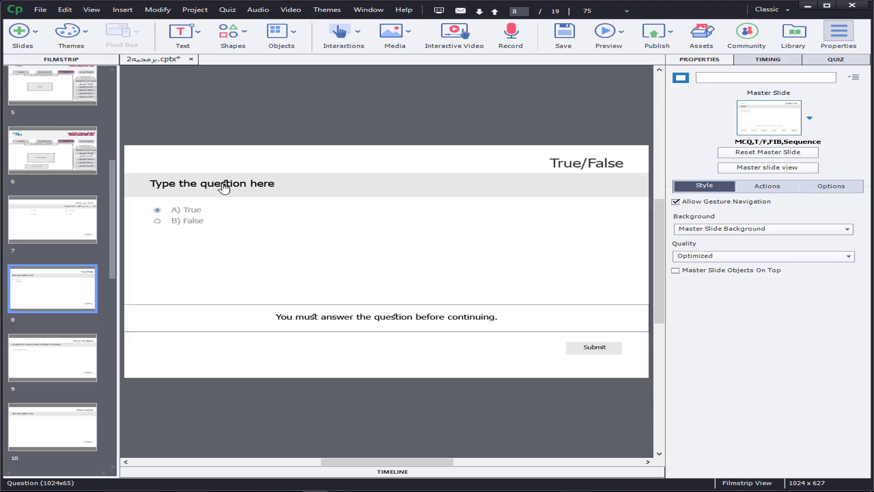
click(194, 182)
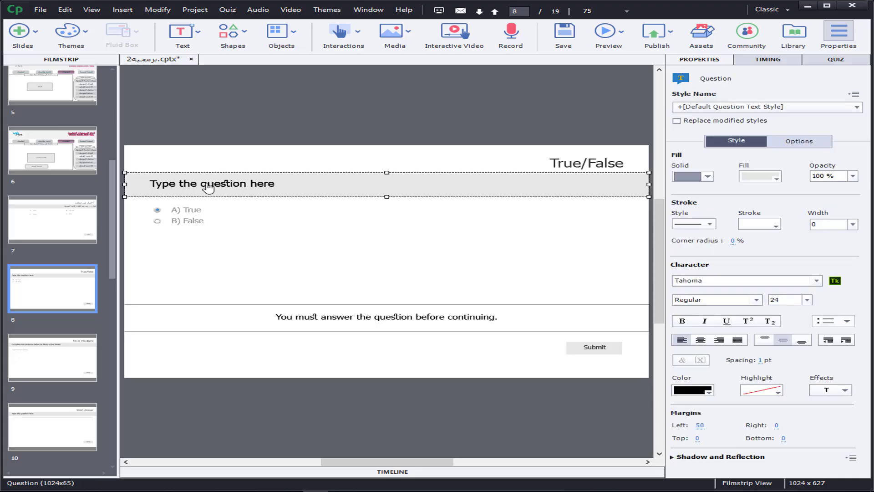
click(193, 211)
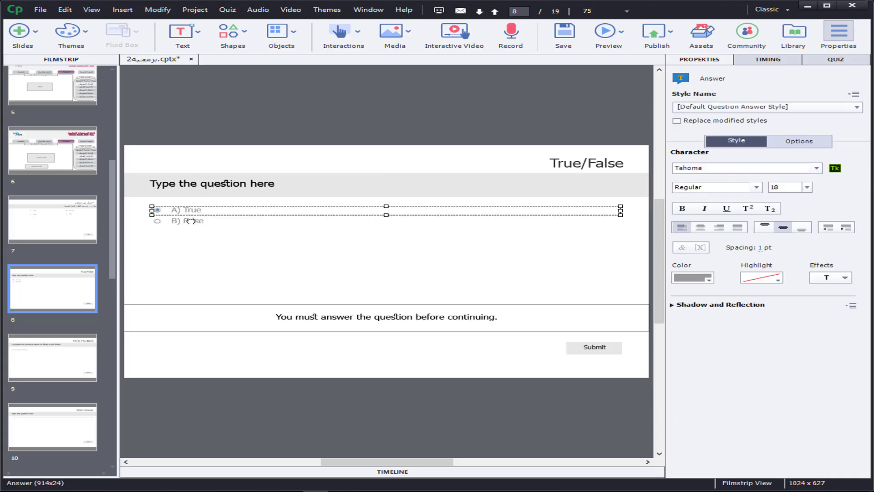
click(192, 222)
click(193, 213)
click(193, 223)
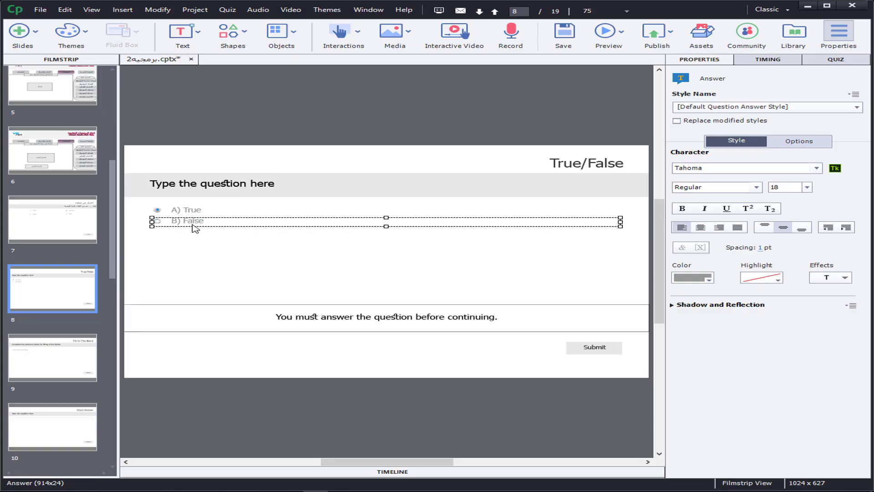
Step: Set the True/False question's points to 1 and review its pretest action without changing it
click(847, 60)
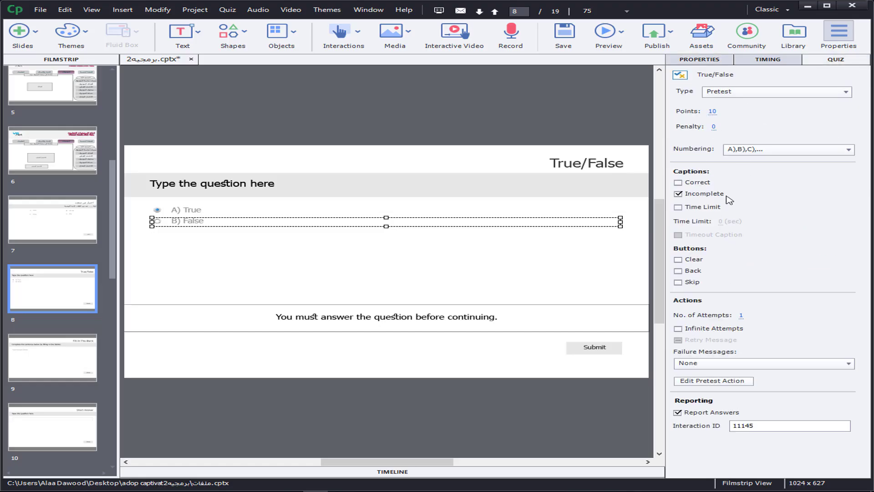
click(712, 111)
key(Return)
click(715, 382)
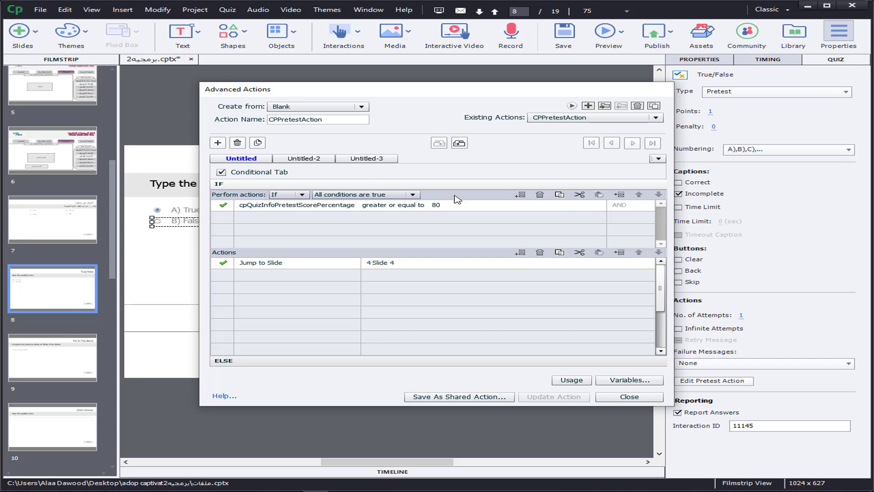
click(628, 397)
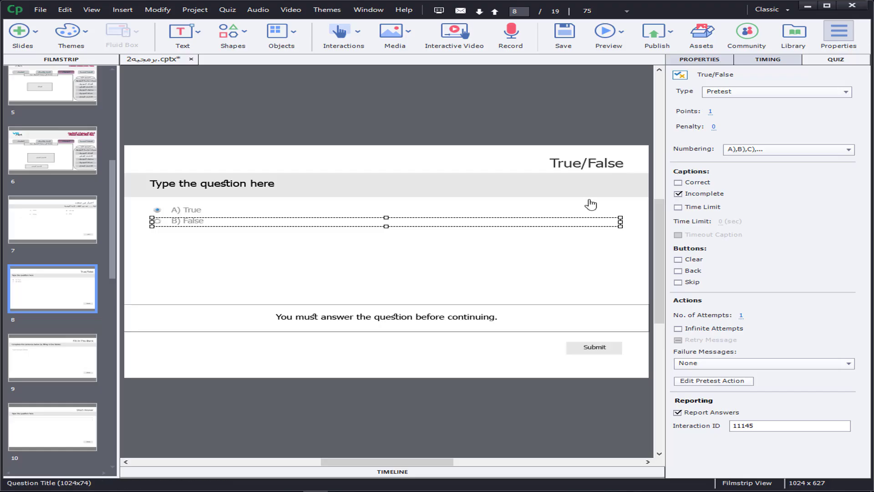
Step: Replace the incomplete-answer caption on slide 8 with "قم بالاختيار اولا"
click(409, 323)
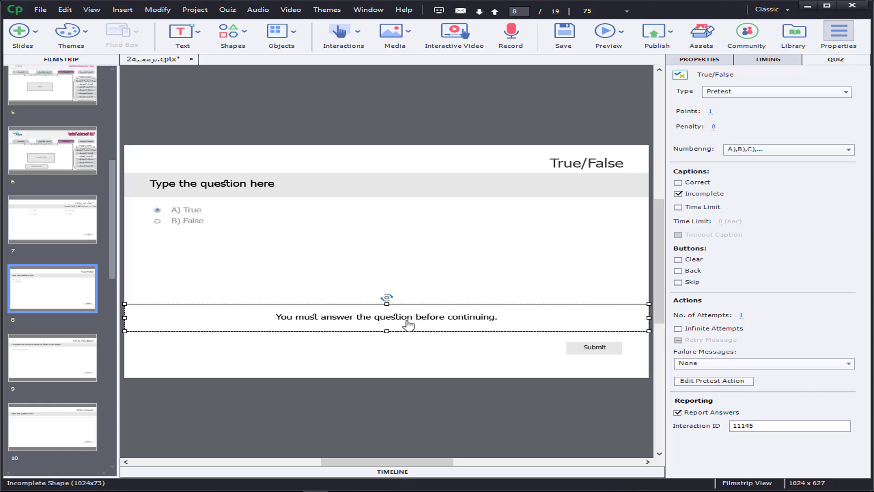
triple_click(353, 324)
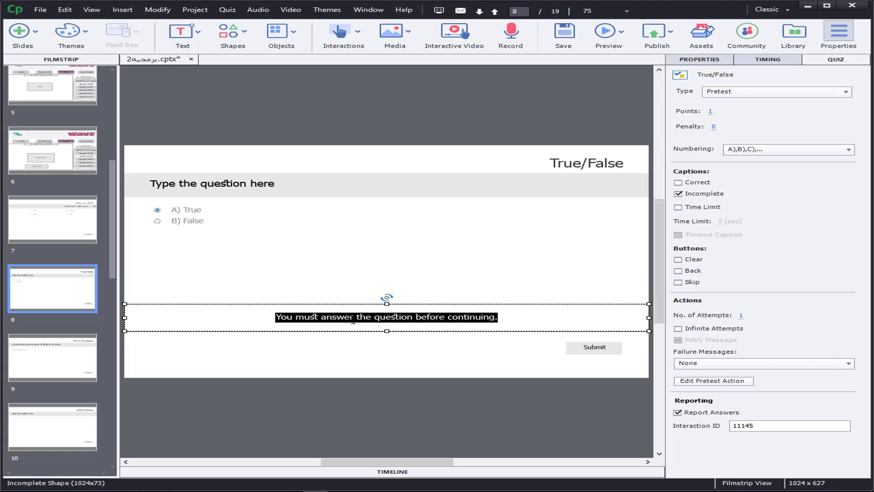
text(قم)
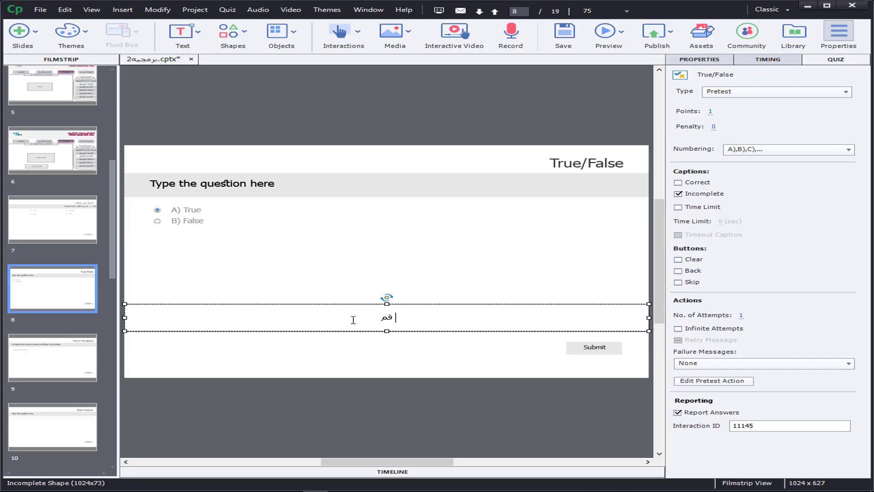
text(بالاختيار اولا)
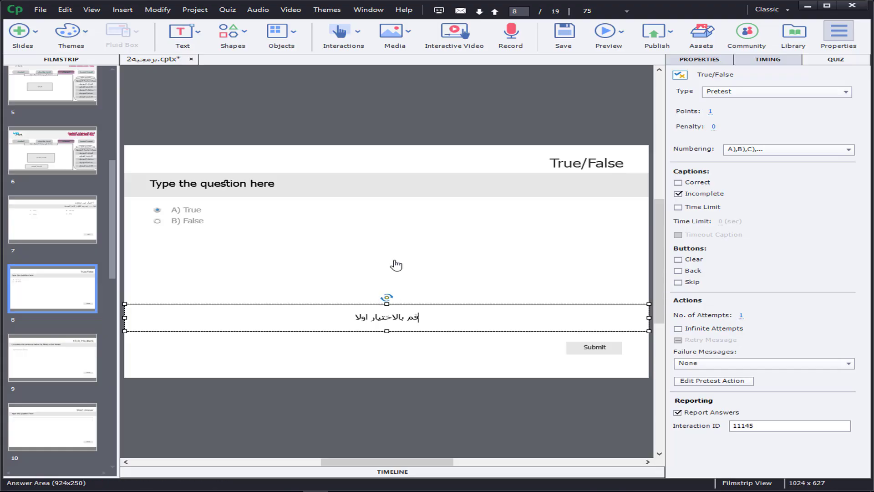
click(318, 263)
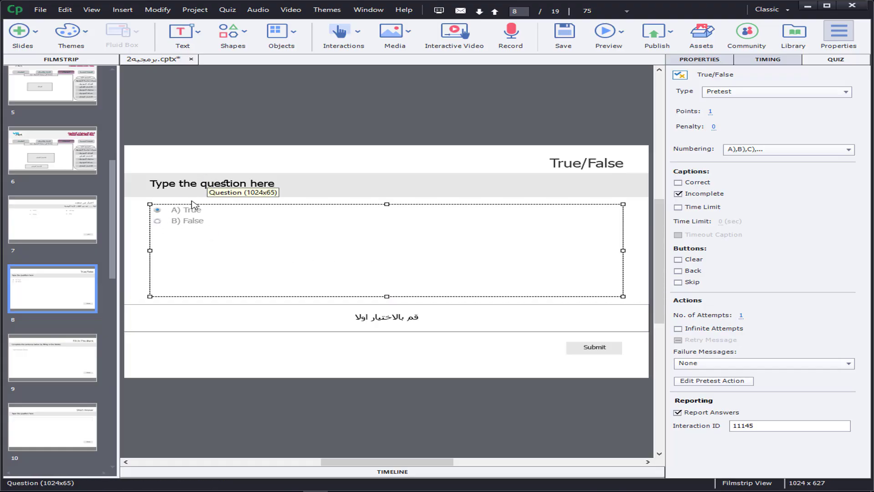
Step: Mark False as the correct answer and replace the question text with "الحدث هو الفعل الذي يقع على الكائن ولا يستجيب لة"
click(157, 222)
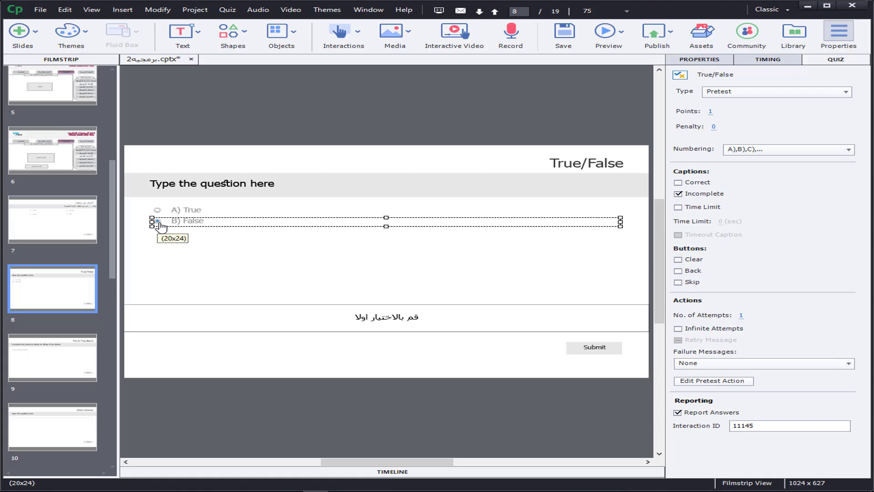
click(238, 189)
double_click(239, 189)
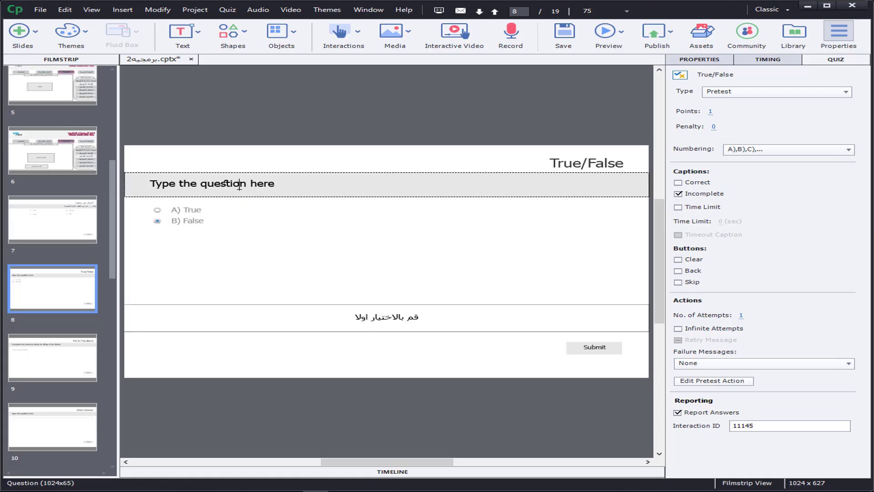
triple_click(239, 187)
key(BackSpace)
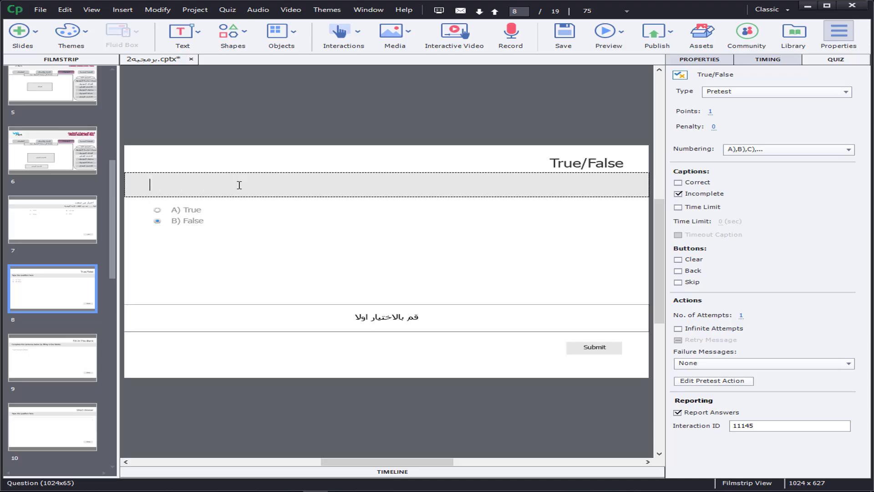
text(الحدث هو الفعل الذ)
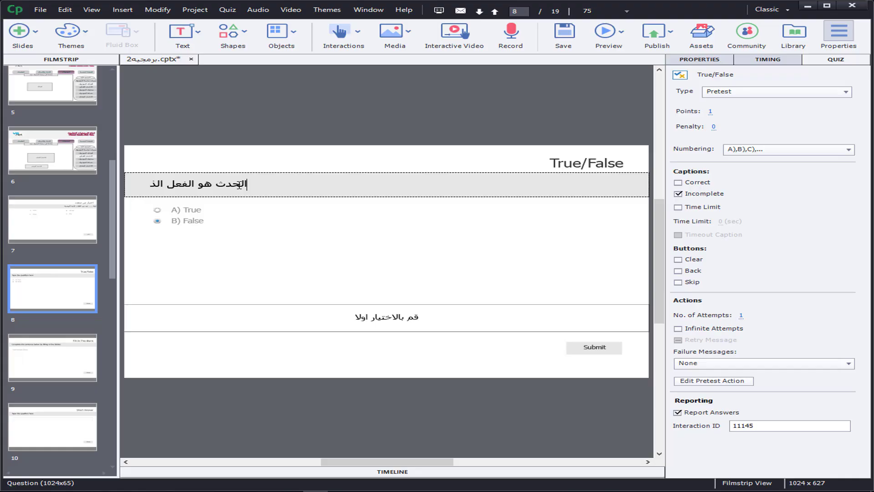
text(ي يقع )
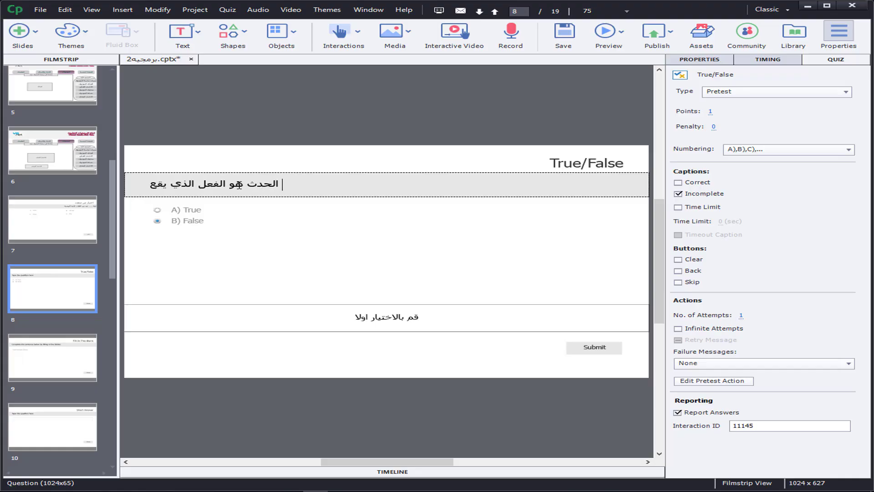
text(على ا)
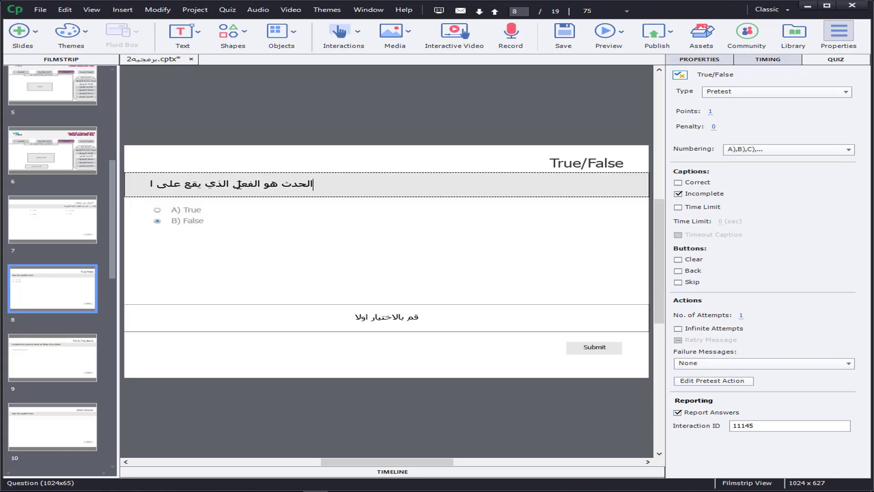
text(لكائ)
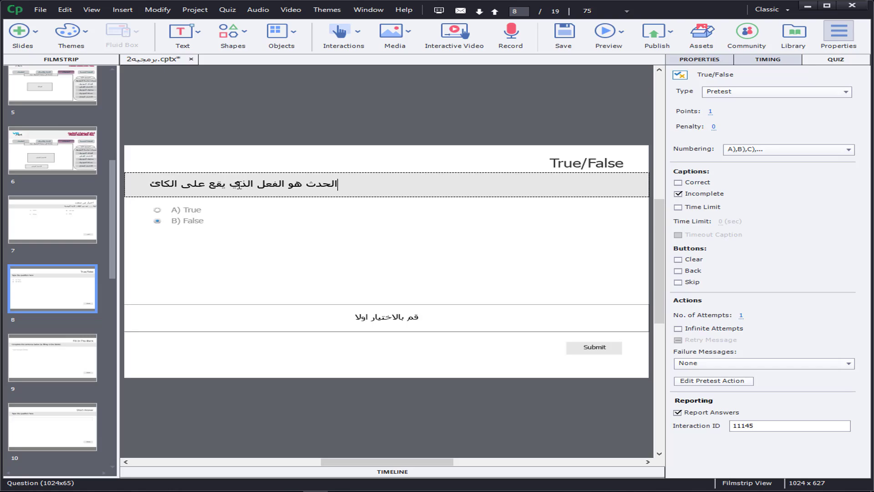
text(ن و)
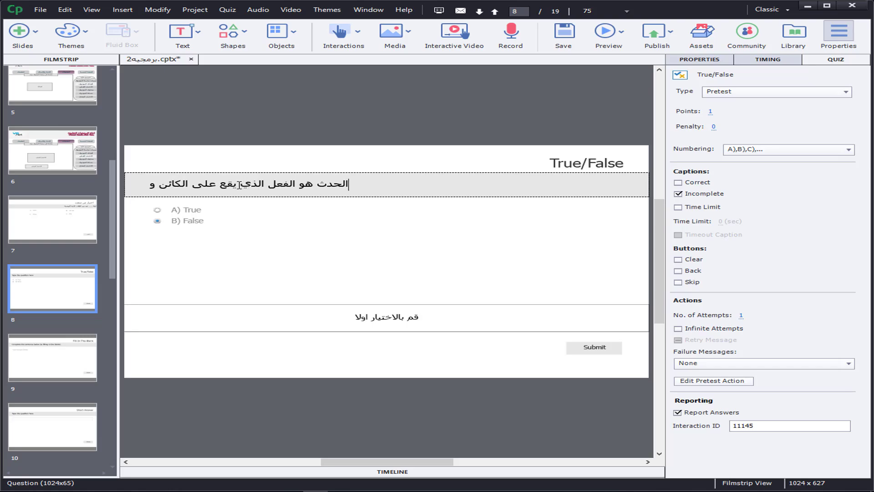
text(لا يس)
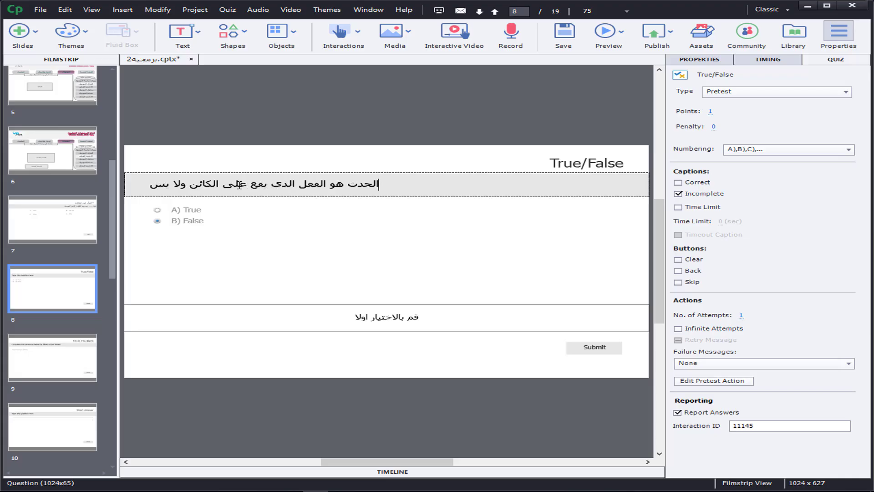
text(تجي)
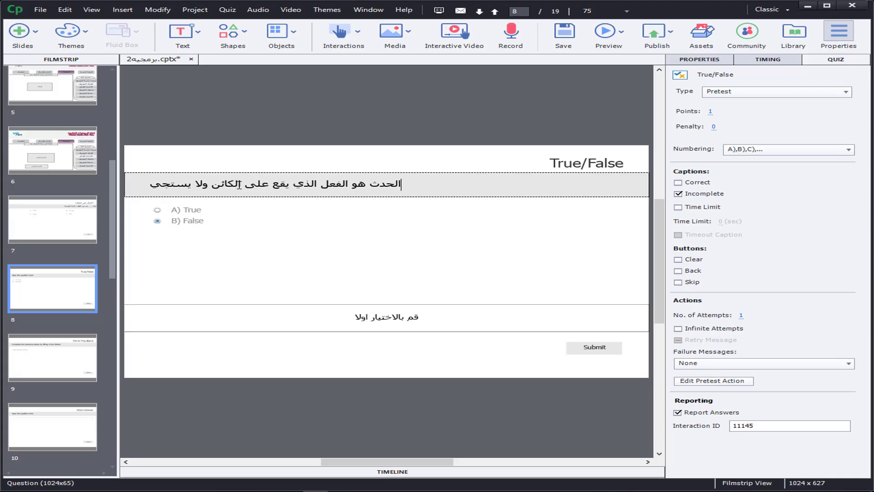
text(ب لة)
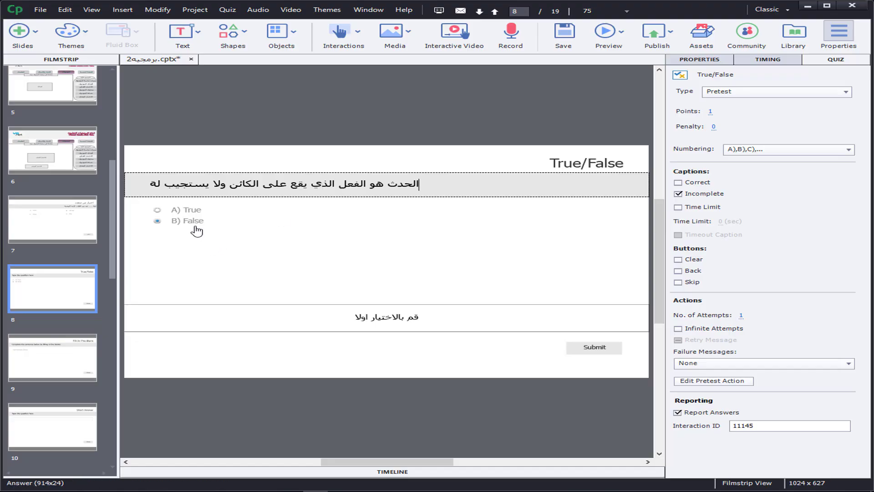
Step: Replace the True answer's text with "صح" and the False answer's text with "خطا"
click(192, 210)
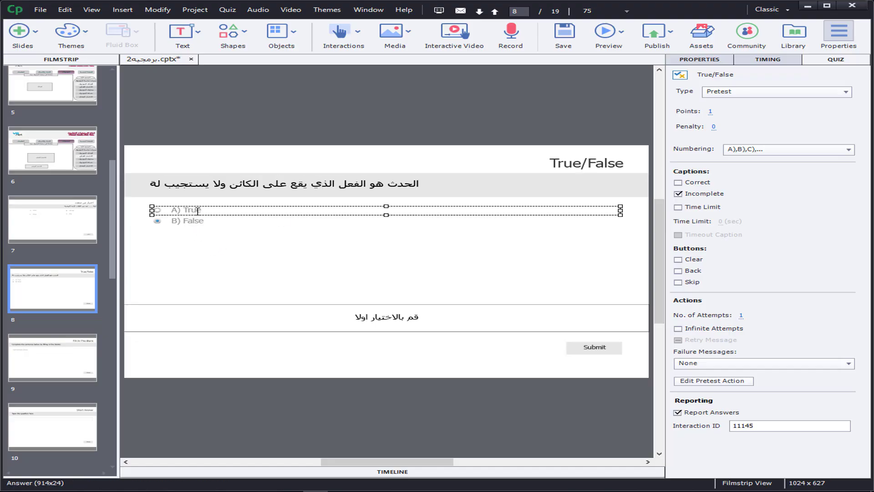
double_click(192, 210)
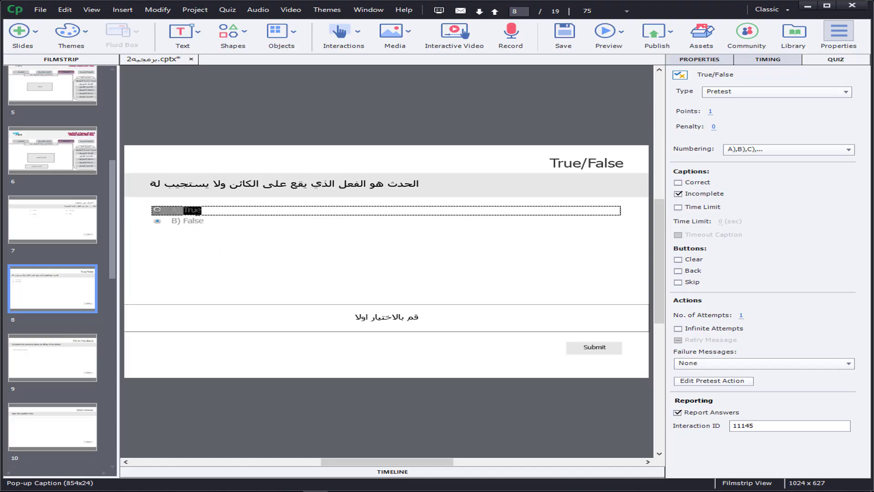
text(صح)
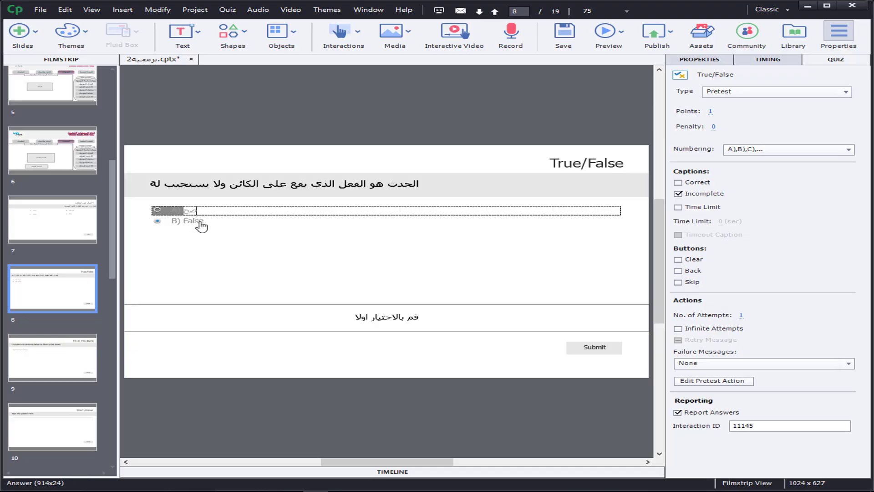
click(200, 221)
double_click(199, 221)
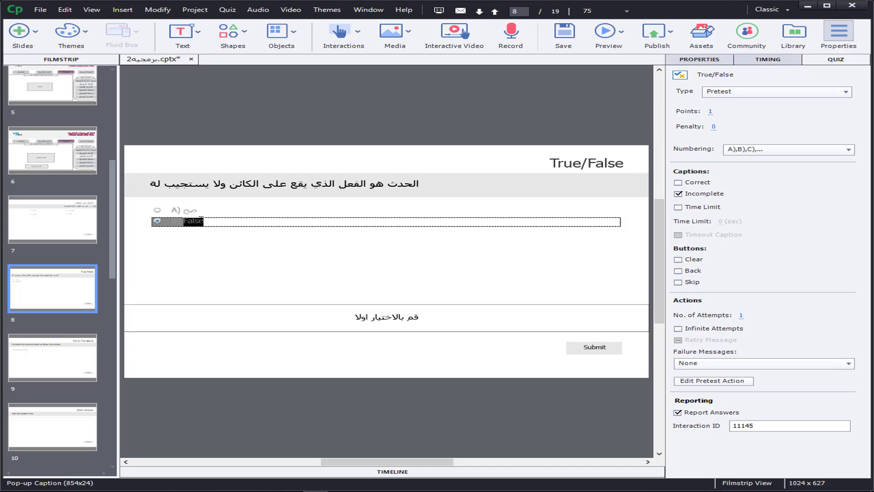
text(خطا)
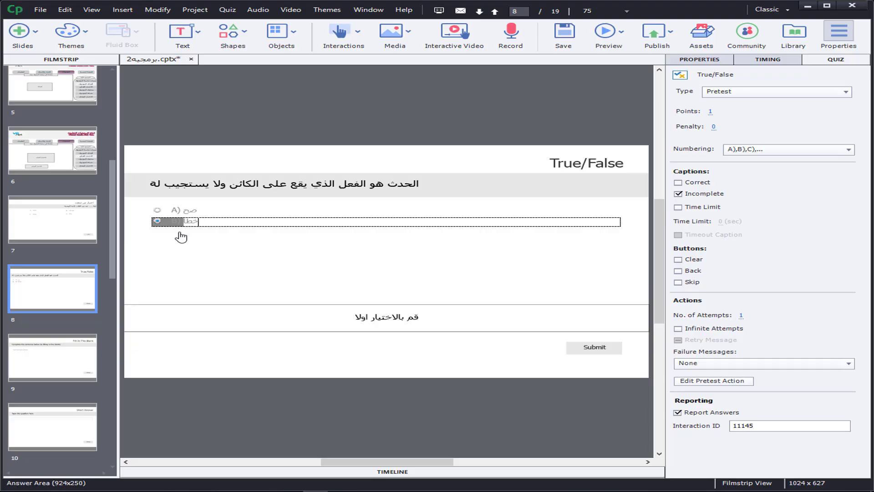
key(Escape)
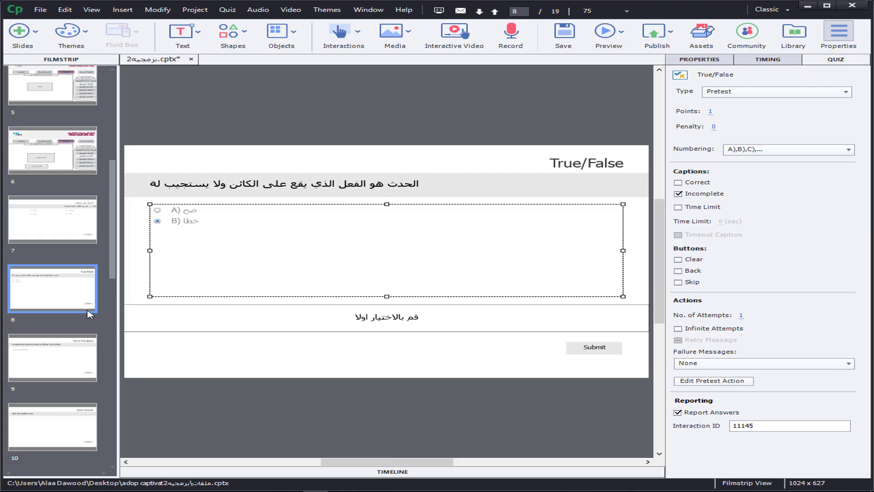
scroll(112, 262, down, 3)
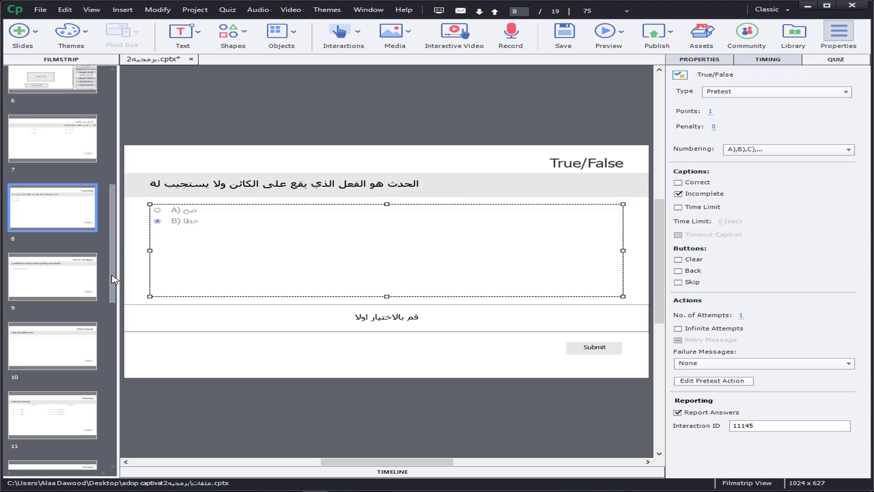
click(77, 138)
click(80, 200)
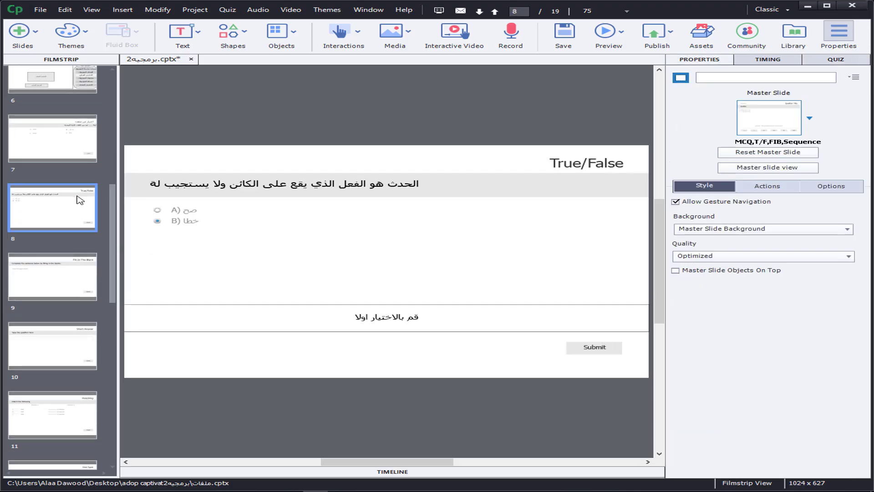
click(582, 164)
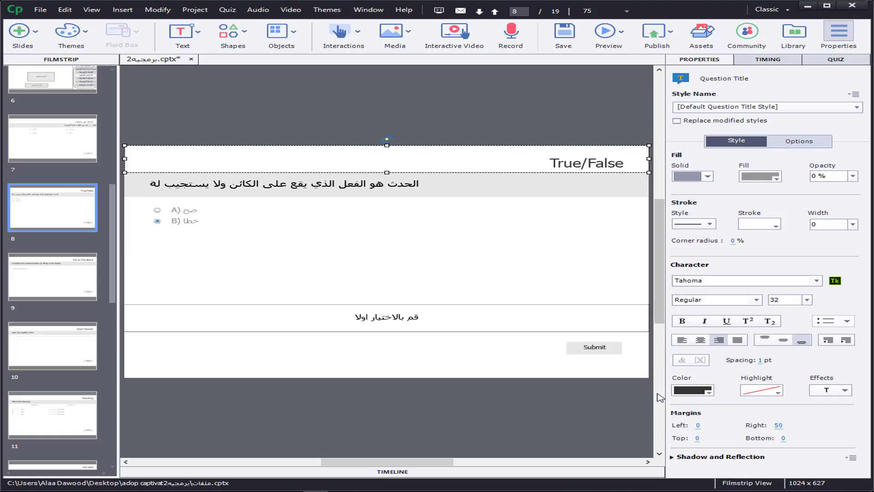
Step: Replace the placeholder phrase in slide 9's Fill-In-The-Blank text area with "لعرض تلميحات يتم استخدام أداة........."
click(44, 296)
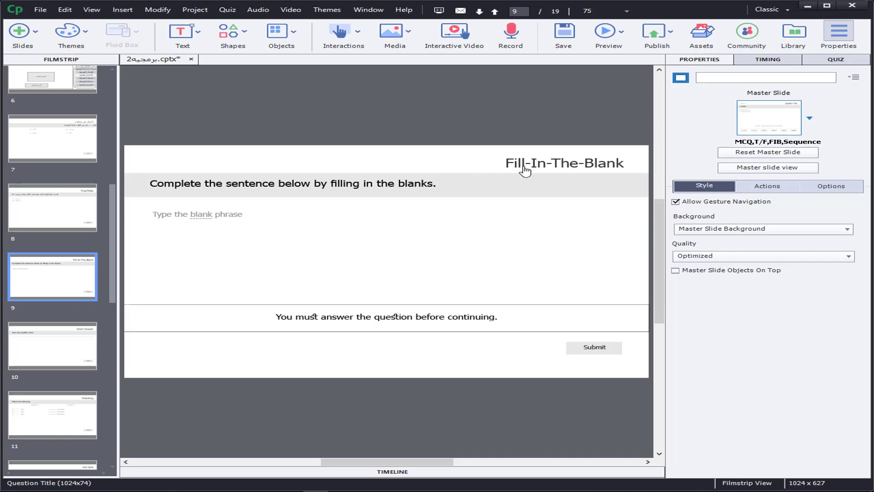
click(187, 184)
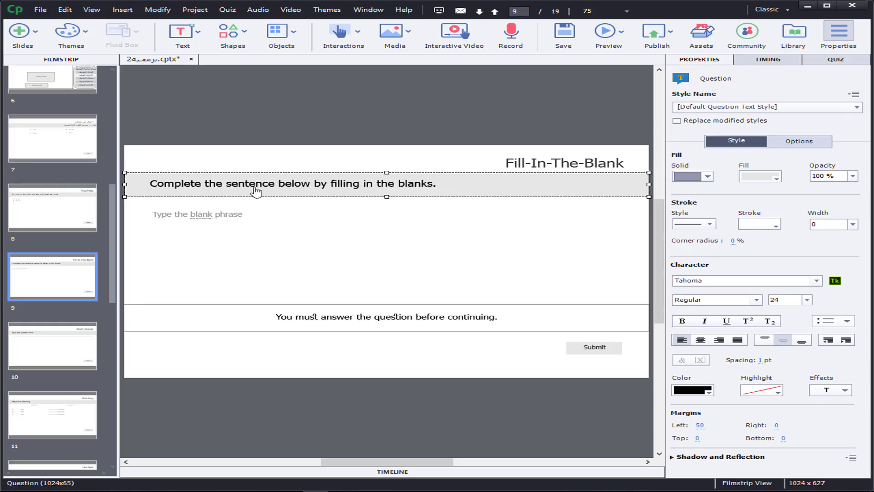
click(179, 217)
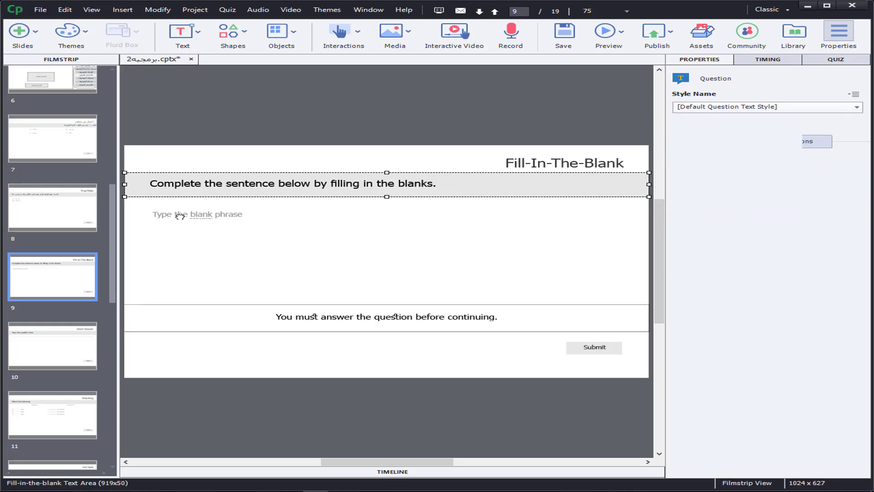
click(175, 223)
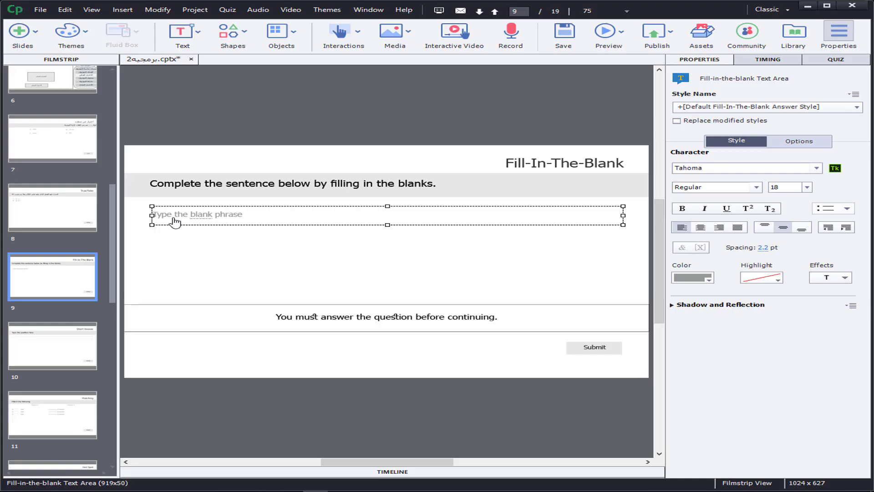
double_click(228, 215)
drag(243, 215, 134, 218)
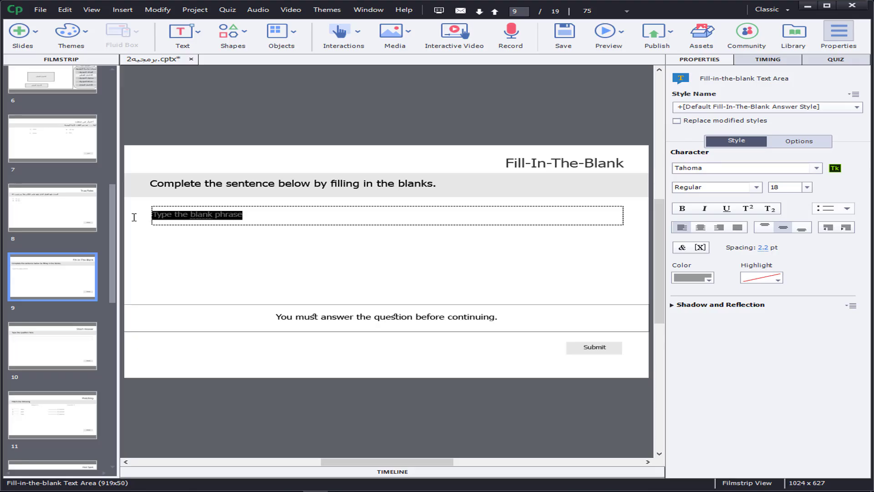
key(BackSpace)
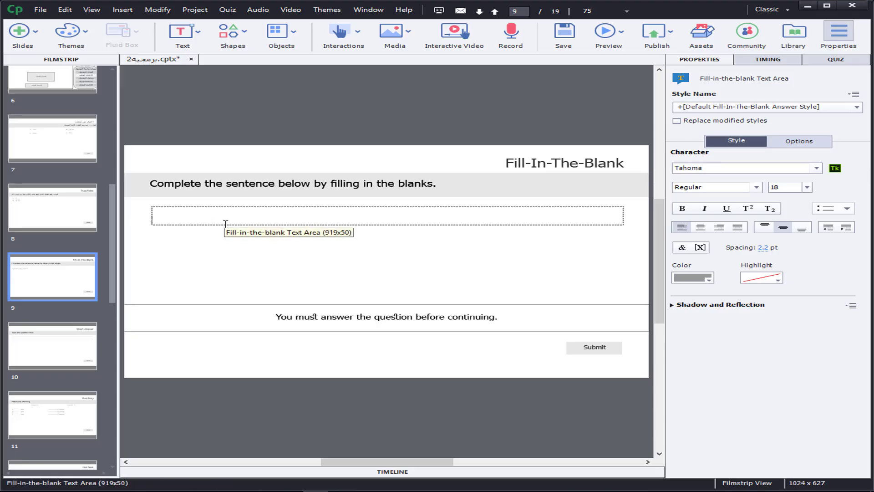
text(لعرض)
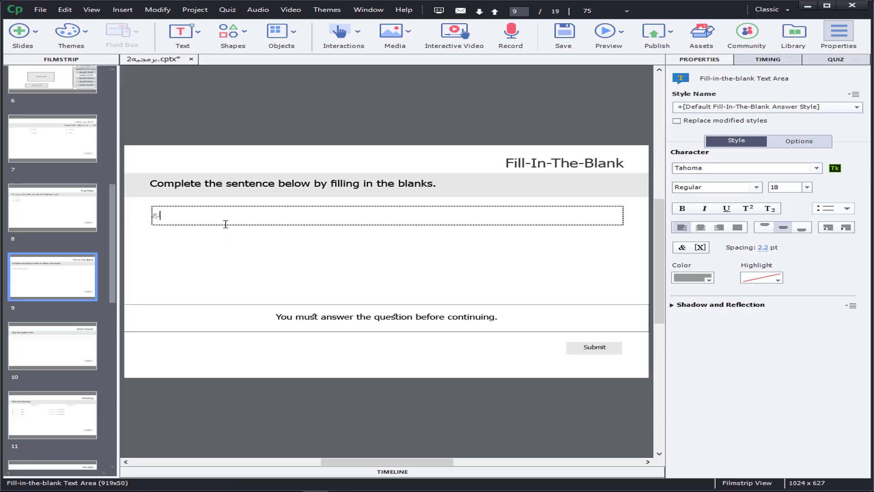
text( تلميحات يتم استخدام)
text(أداة.........)
click(287, 223)
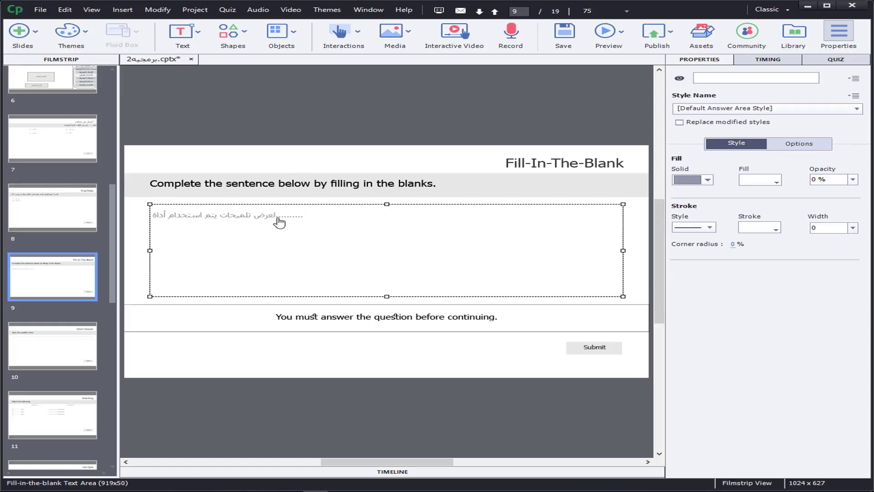
Step: Mark the dots in slide 9's phrase as the blank of the Fill-In-The-Blank question
click(281, 223)
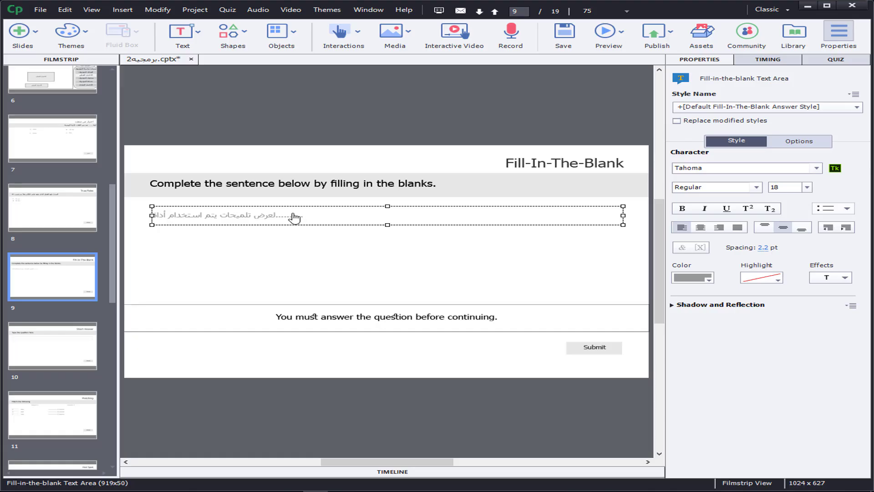
click(835, 60)
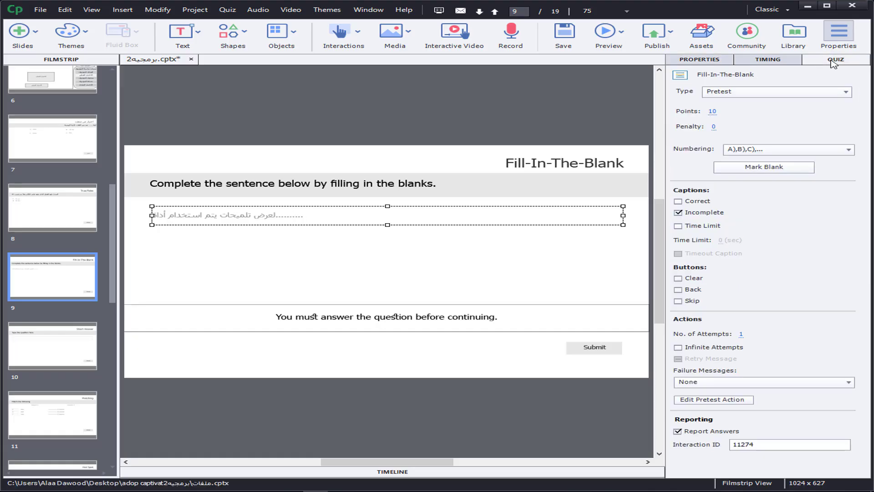
double_click(298, 216)
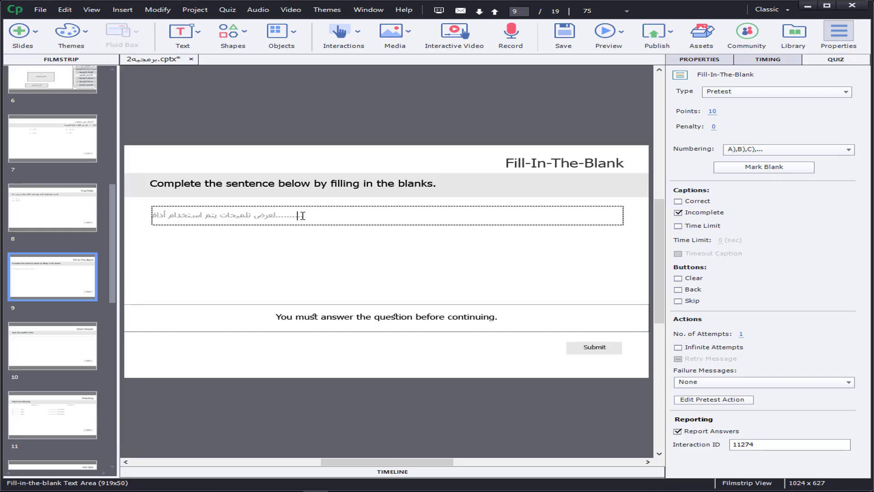
drag(302, 216, 276, 218)
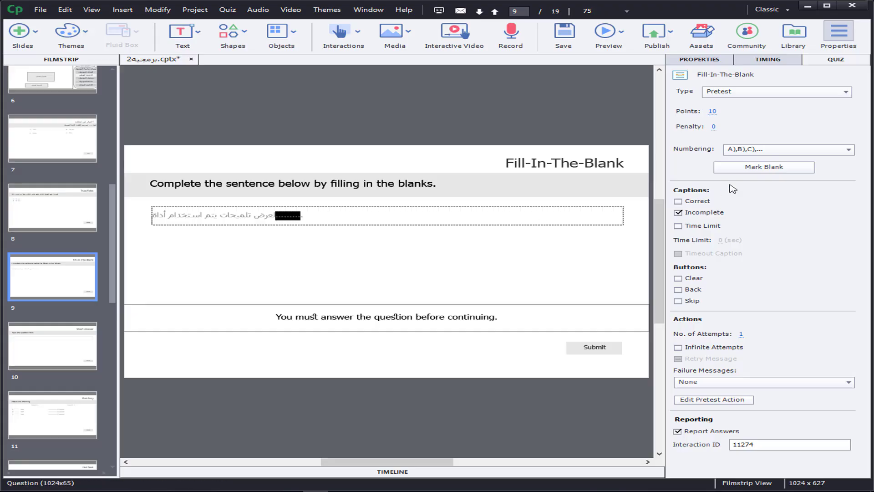
click(764, 168)
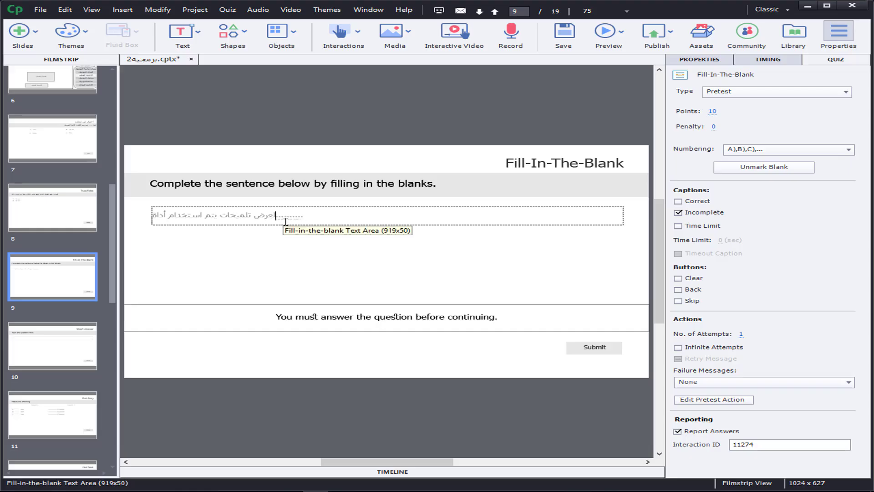
Step: Add "ToolTip" as an accepted answer for slide 9's blank
click(286, 219)
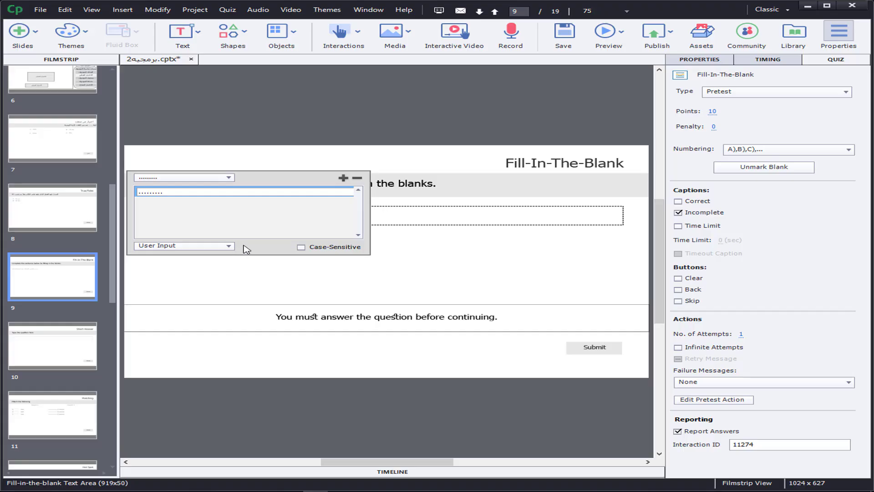
click(344, 178)
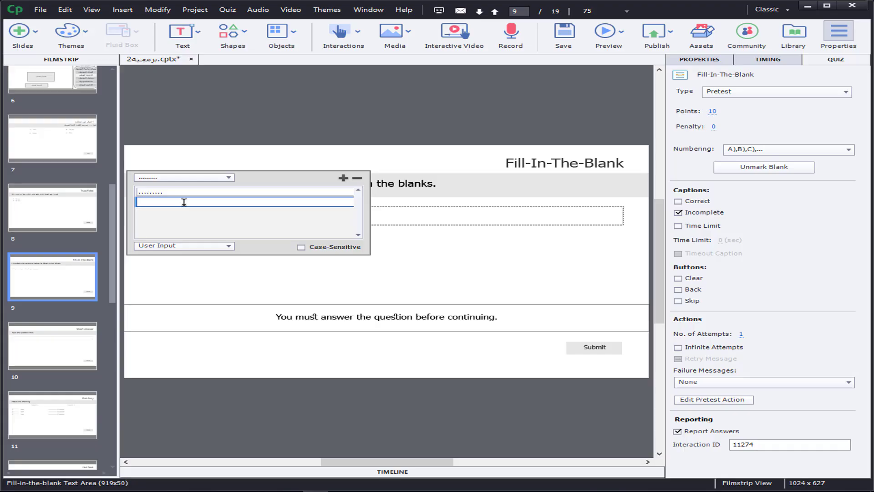
text(ToolTip)
Step: Add "tooltip" and "tool tip" as further accepted answers for the blank and close its answer list
click(343, 177)
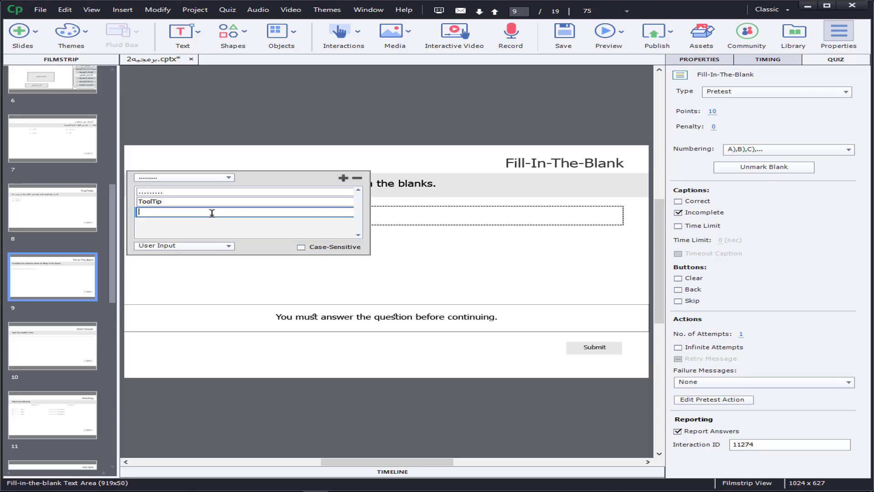
text(to)
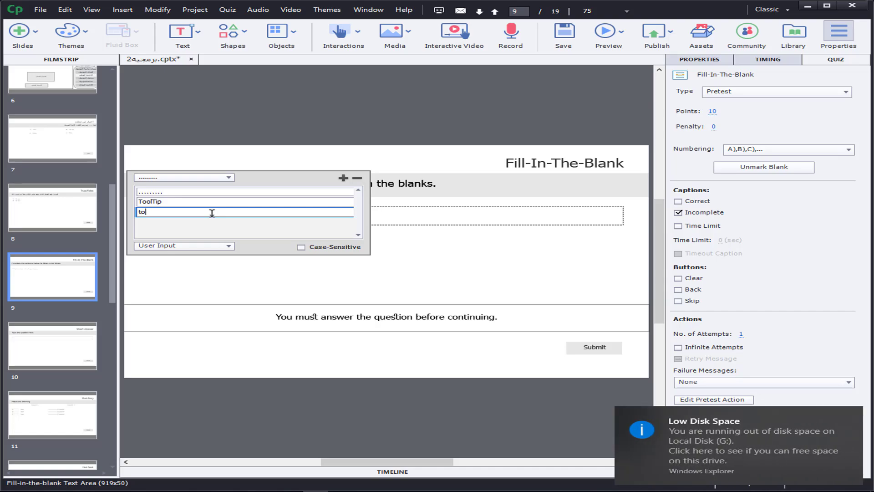
text(oltip)
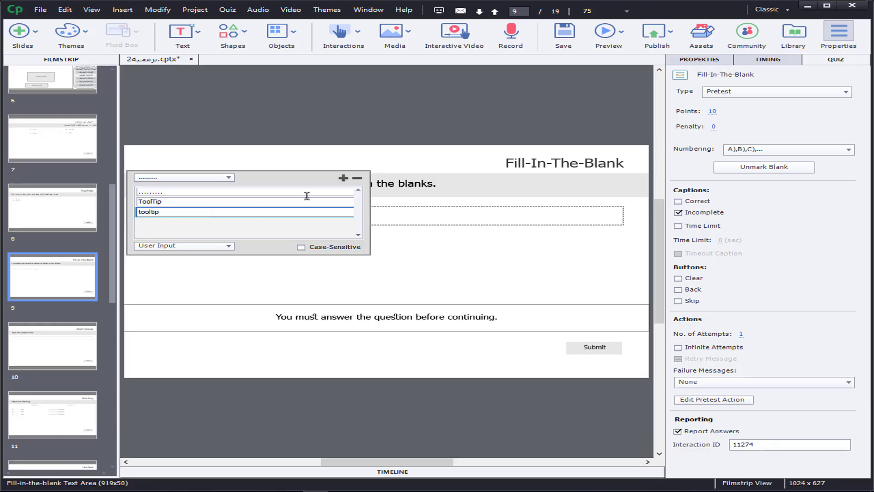
click(343, 177)
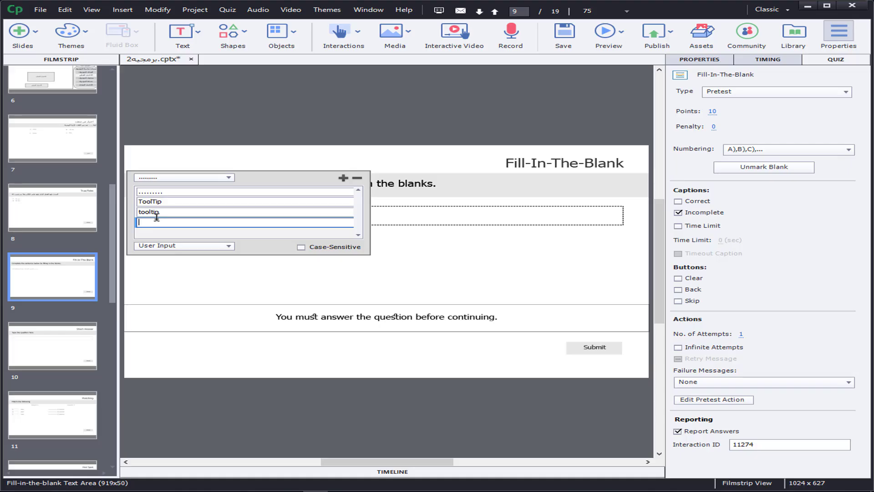
text(tool tip)
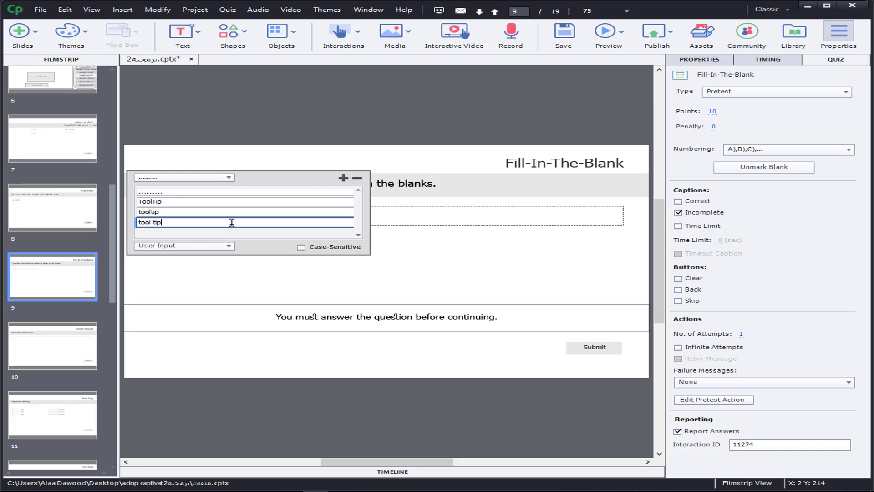
click(383, 257)
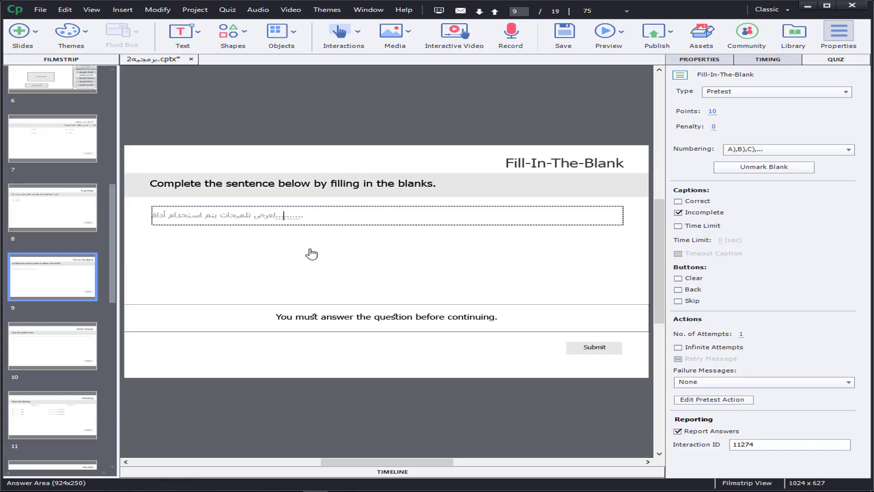
Step: Review the input type options of slide 9's blank without changing the User Input setting
click(288, 215)
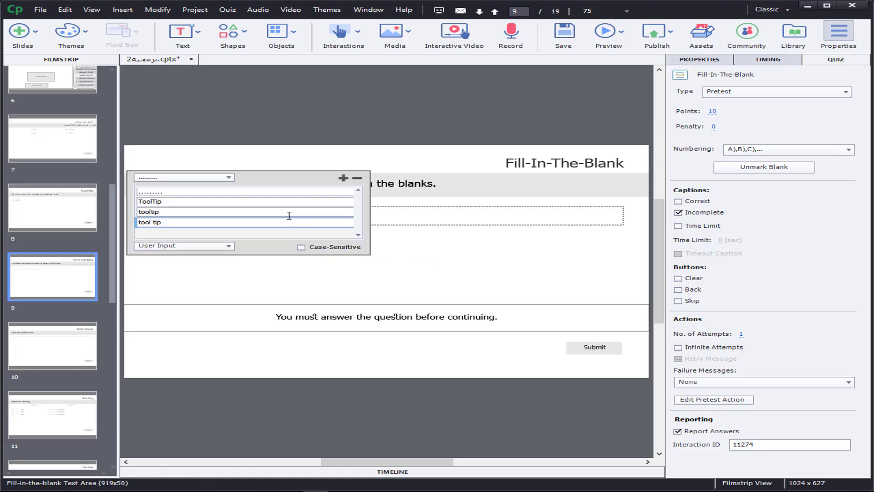
click(203, 249)
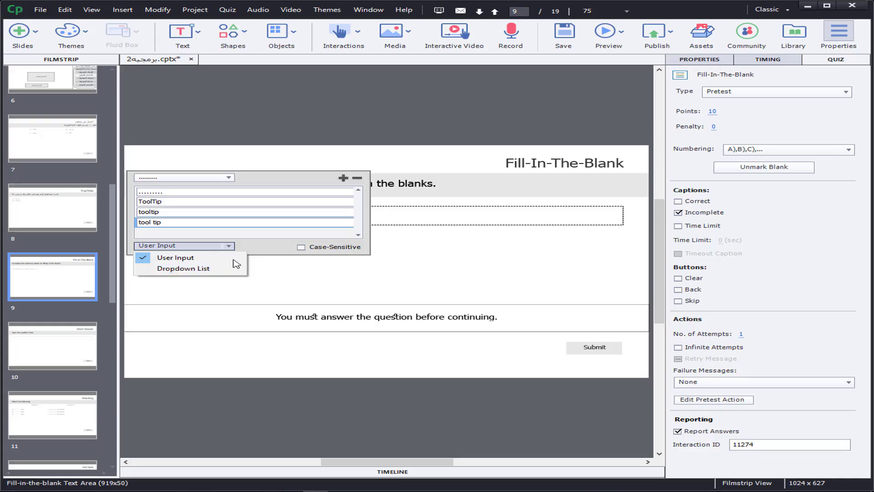
click(287, 265)
click(286, 265)
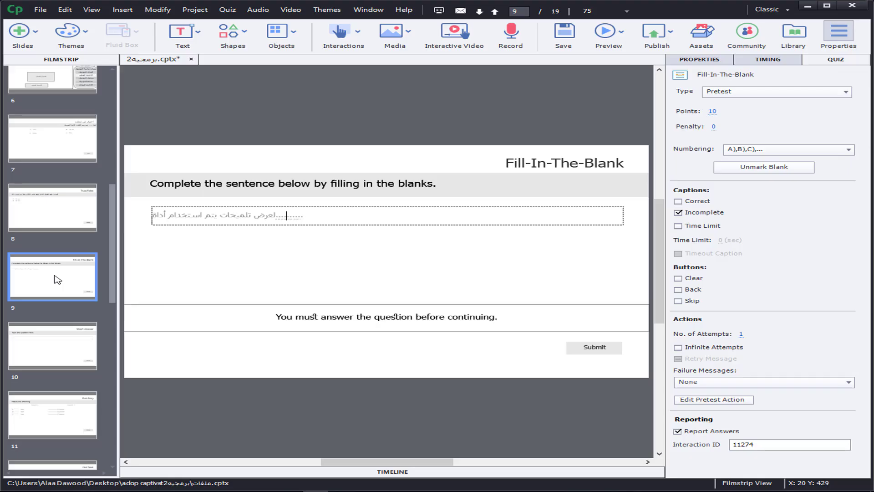
Step: Insert one new Fill-In-The-Blank pretest question slide after slide 9
click(225, 10)
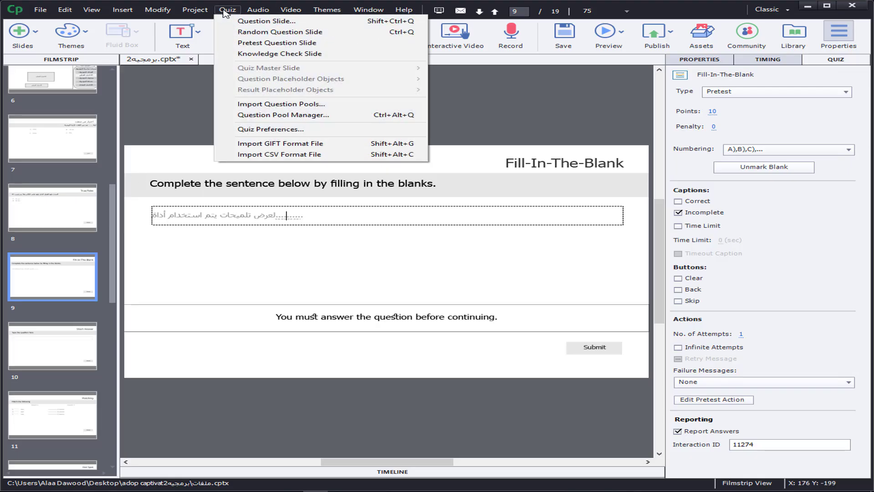
click(260, 43)
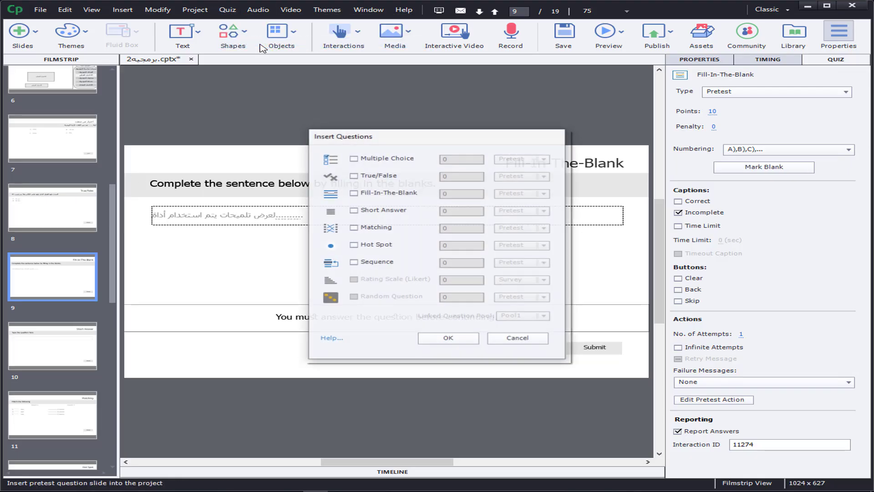
click(354, 193)
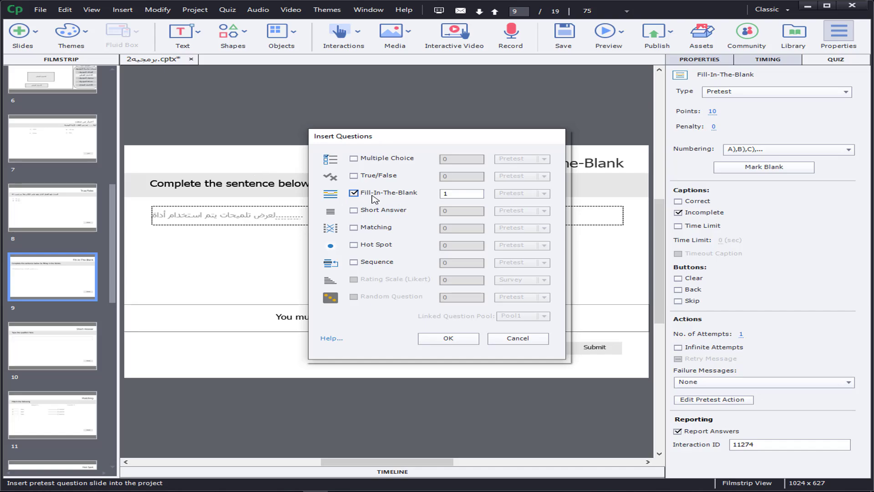
click(448, 342)
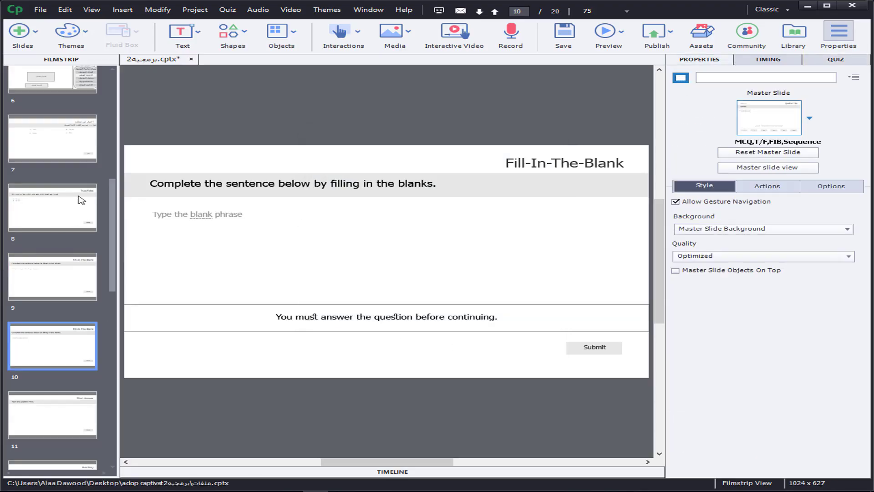
Step: Replace the placeholder phrase in slide 10's text area with a row of dots followed by "لعرض تلميحات يتم استخدام اداة"
click(60, 218)
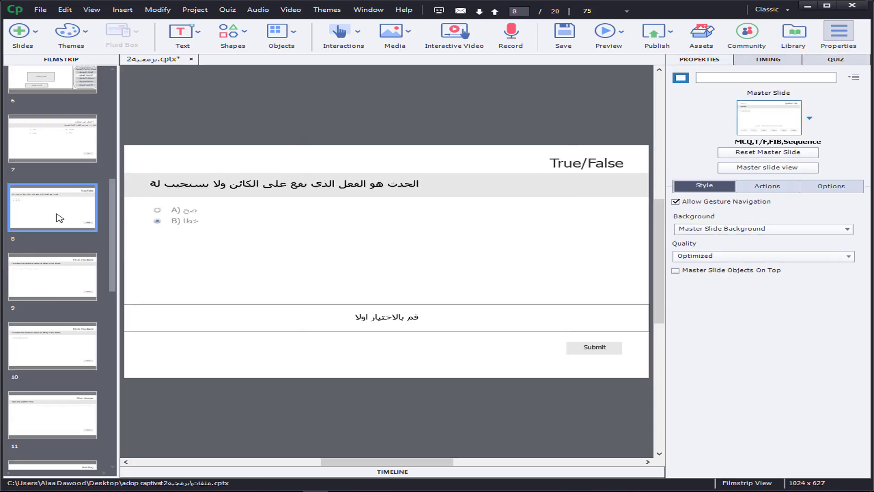
click(50, 306)
click(52, 356)
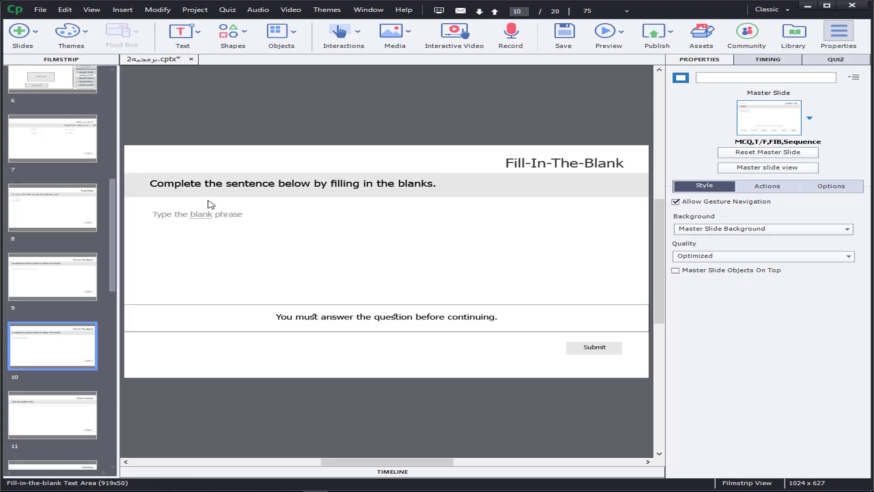
double_click(215, 214)
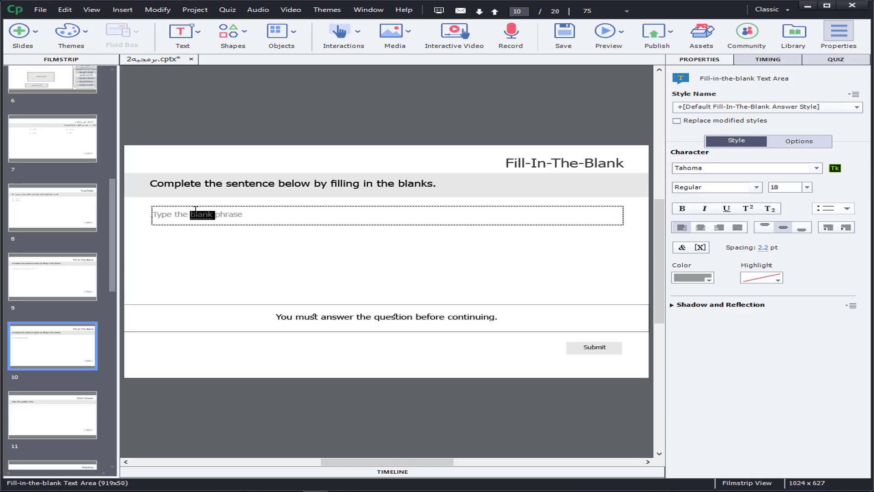
drag(251, 215, 114, 211)
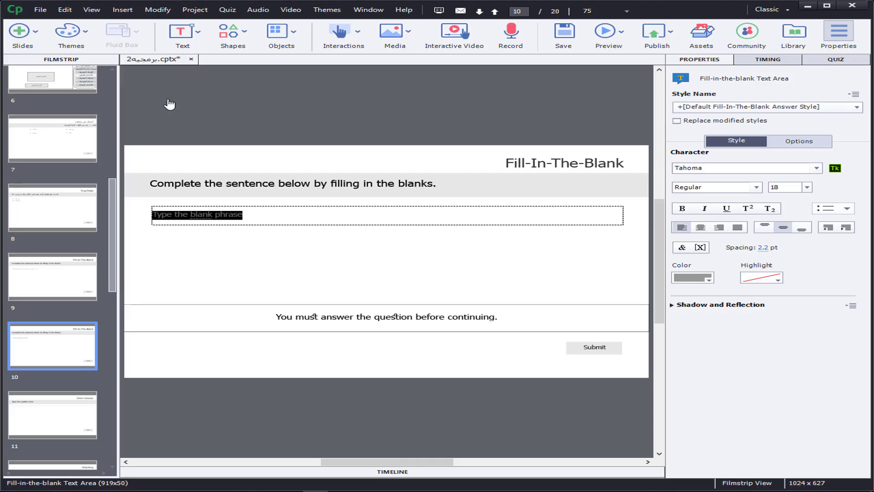
click(236, 215)
drag(249, 216, 149, 213)
key(BackSpace)
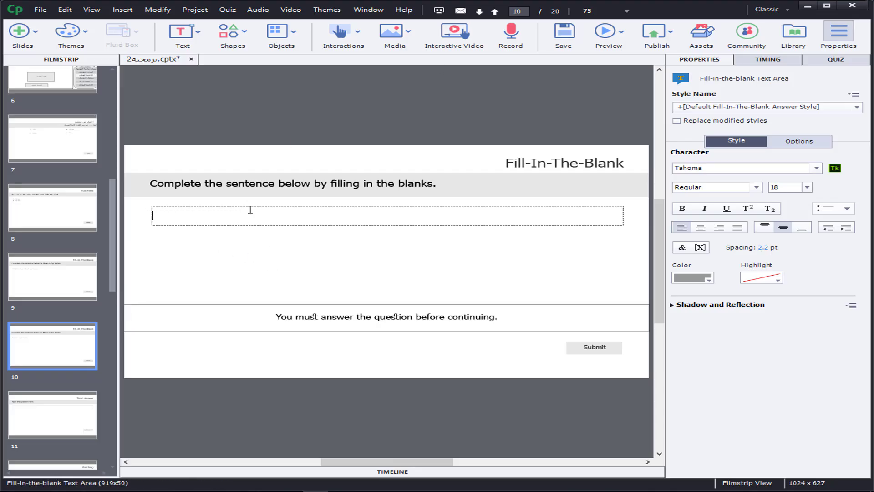
text(-------)
text(------)
text( العرض )
text(تلمي)
text(حات)
text(يتم ا)
text(ستخدا)
text(م ادا)
text(ة)
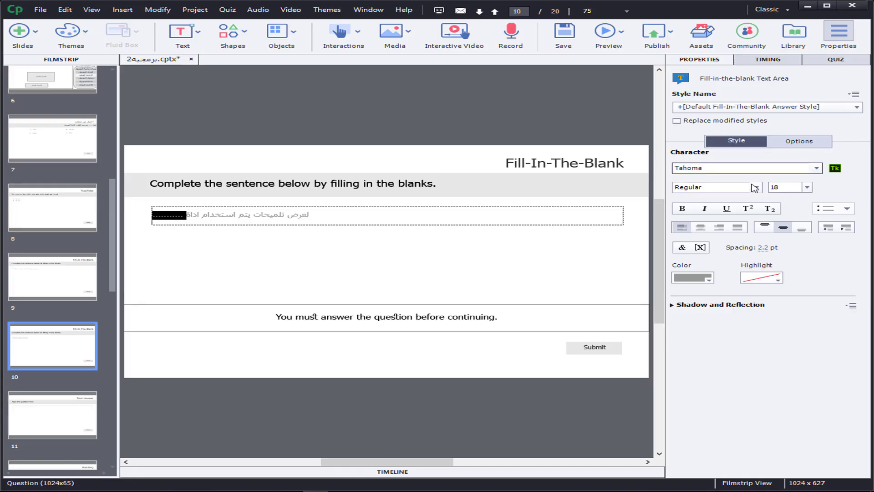
Step: Mark the row of dots in slide 10's sentence as a blank and open the blank's answer list
click(835, 66)
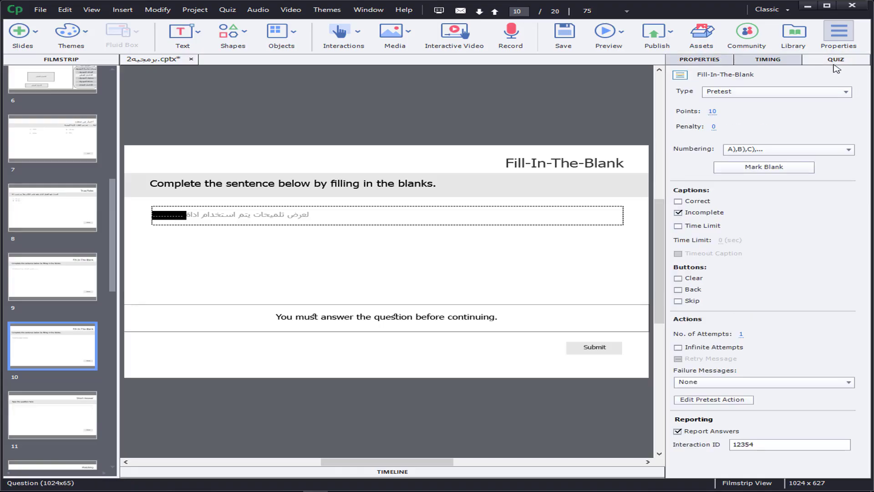
click(772, 170)
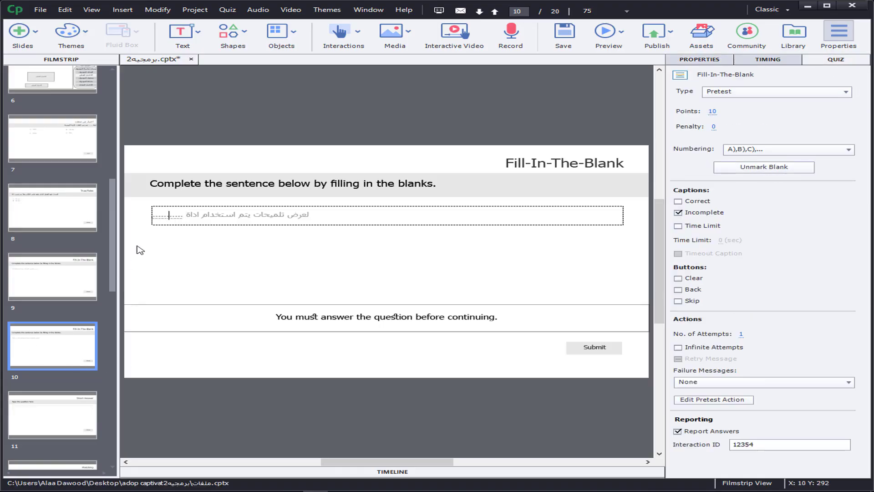
click(155, 223)
click(170, 215)
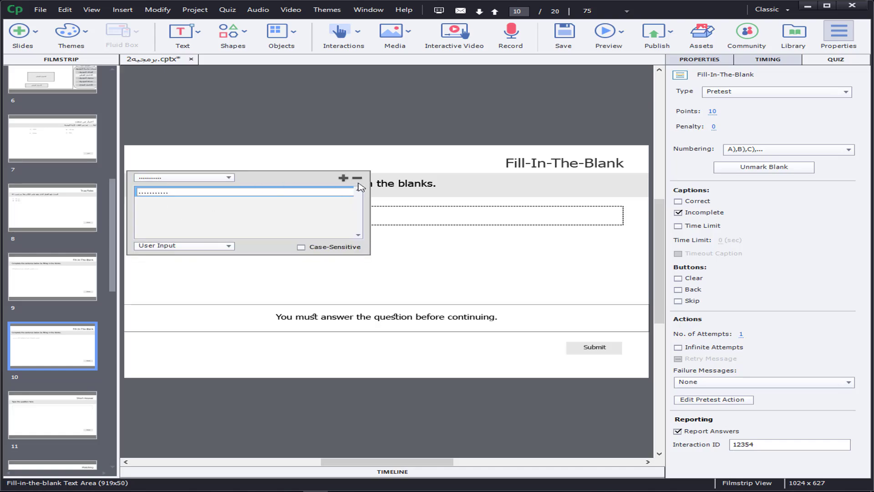
Step: Add a second answer row to the blank and change its input type to Dropdown List
click(343, 178)
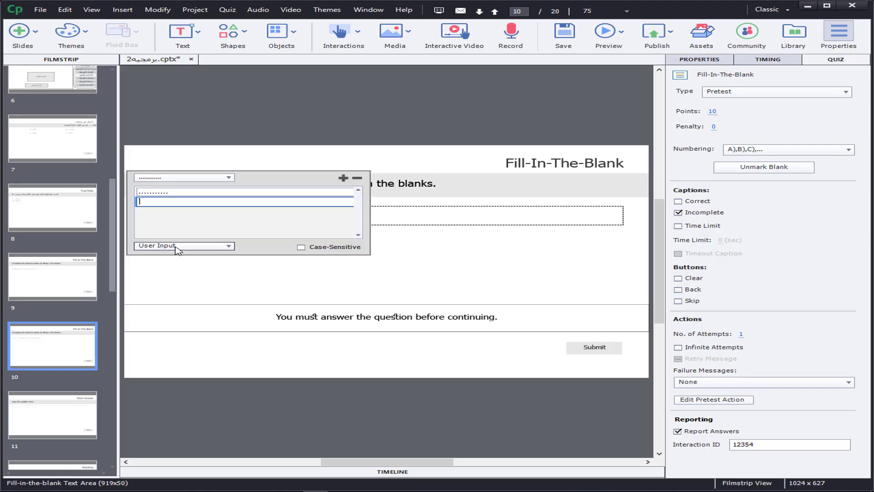
click(177, 248)
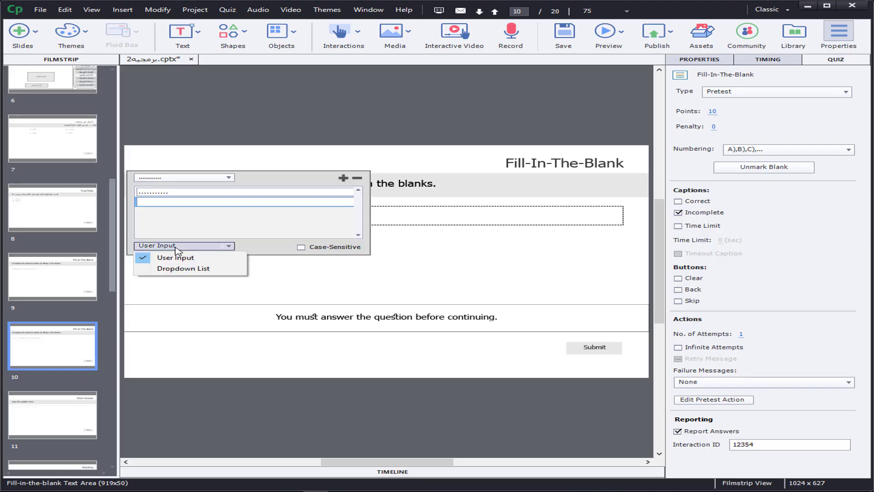
click(191, 269)
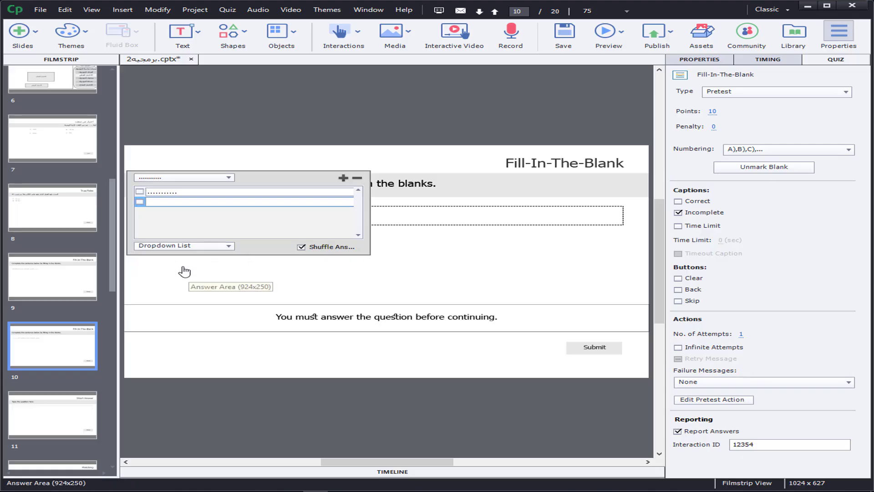
Step: Enter "ToolTip", "Html" and "java" as the blank's dropdown choices and close its answer list
click(182, 200)
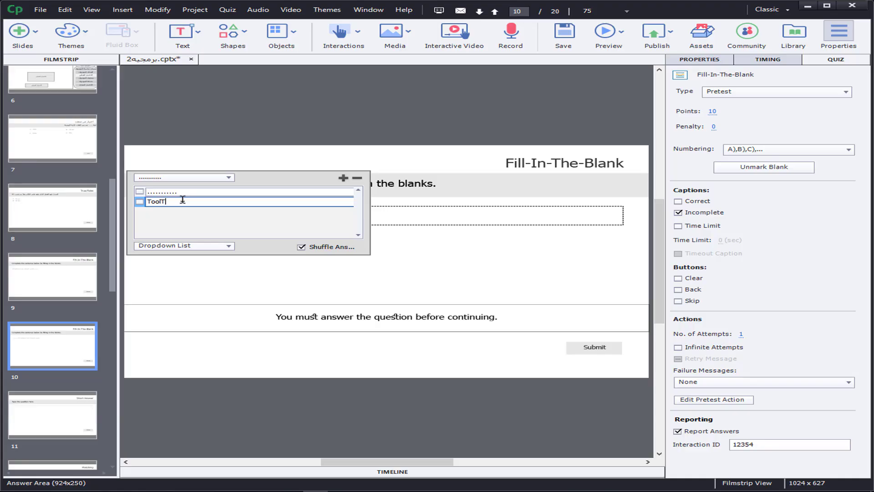
click(344, 177)
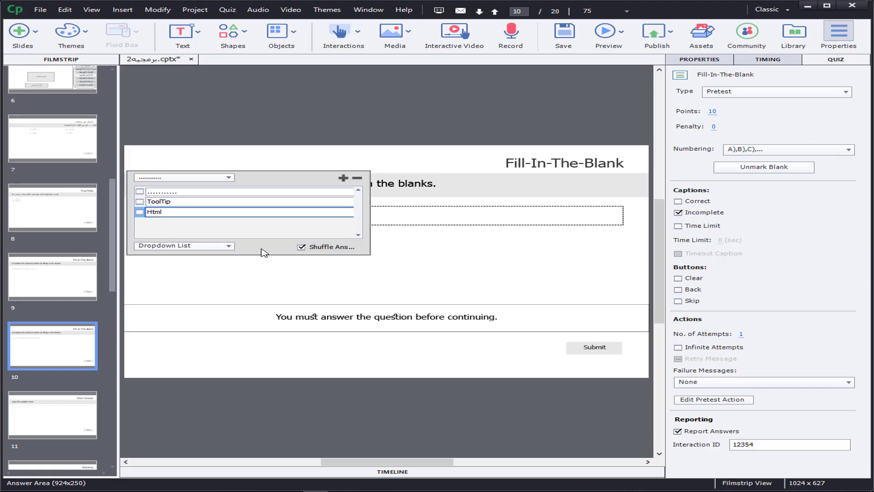
click(343, 178)
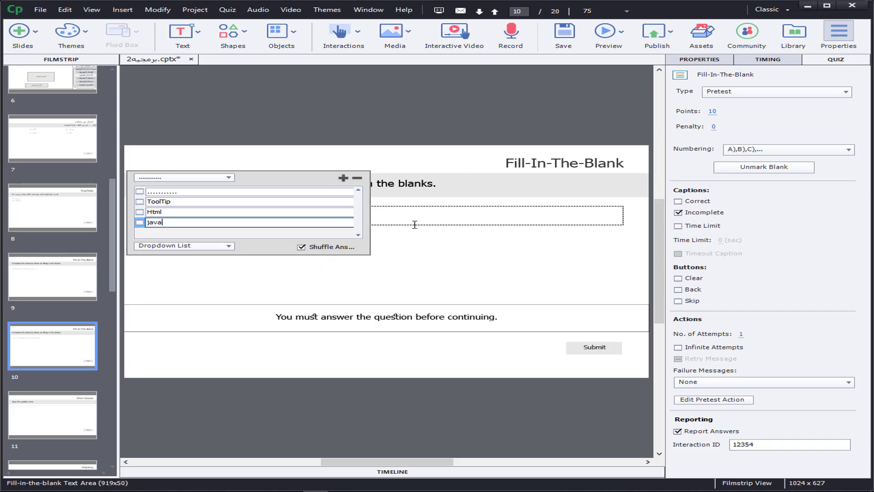
click(390, 262)
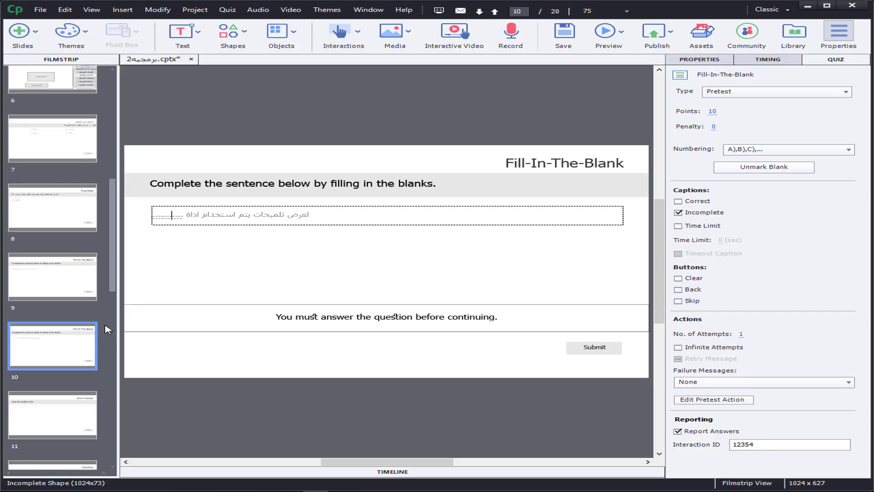
click(72, 221)
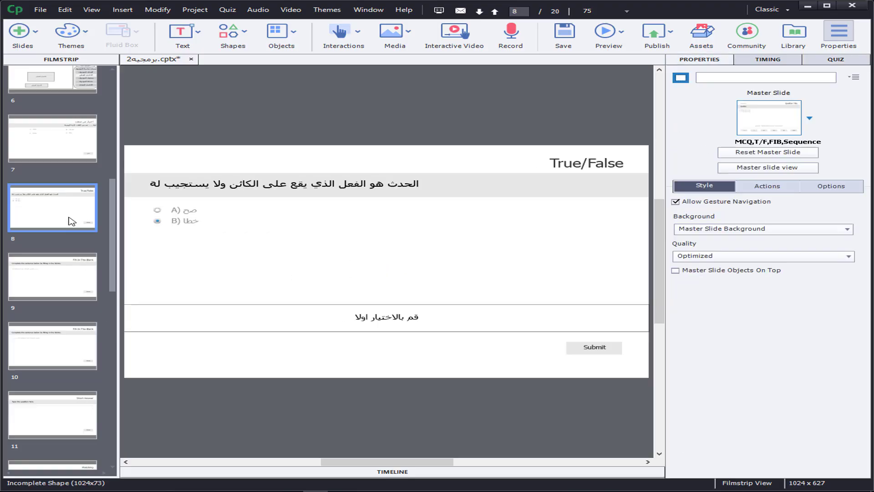
click(72, 263)
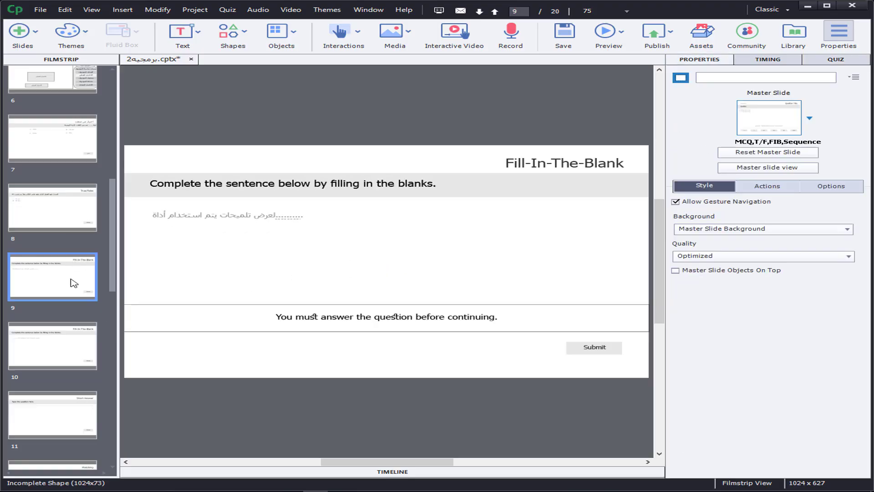
click(46, 349)
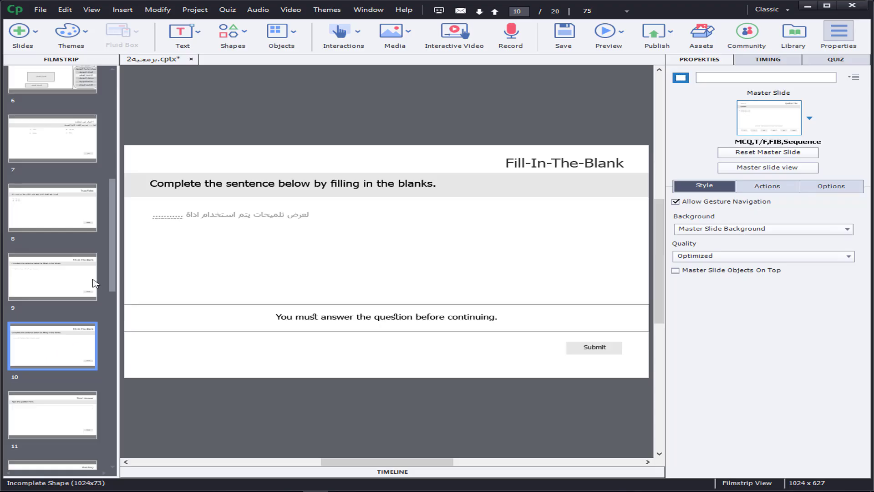
drag(113, 283, 116, 318)
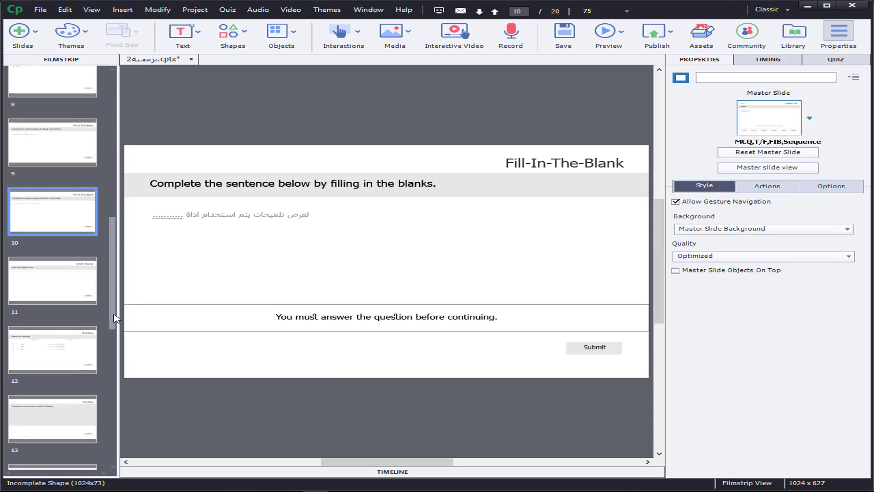
click(77, 284)
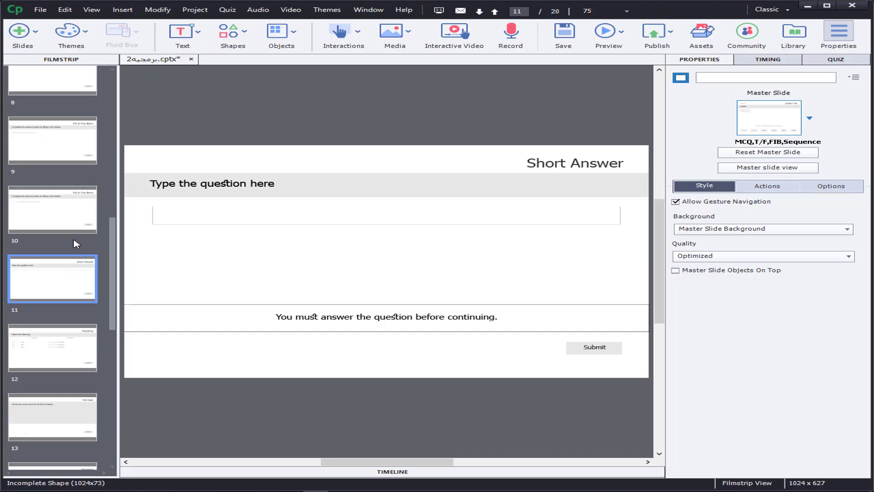
Step: Edit the points value of slide 10's Fill-In-The-Blank question
click(70, 222)
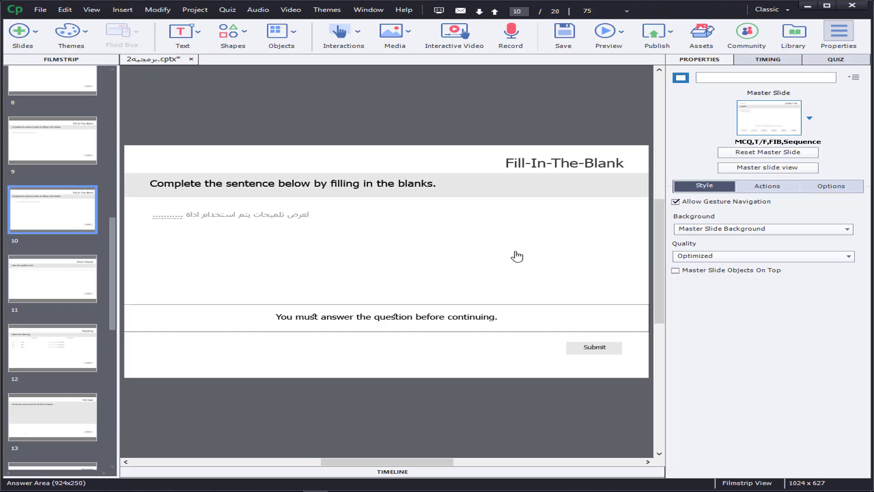
click(834, 62)
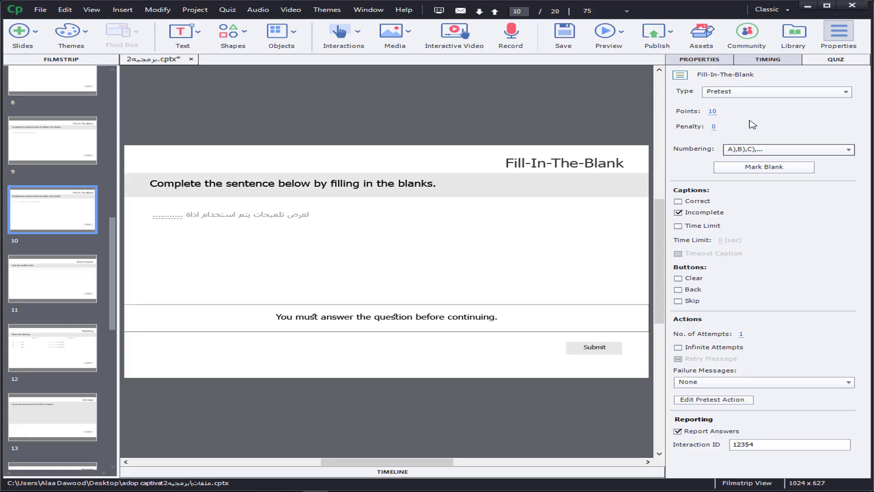
click(714, 111)
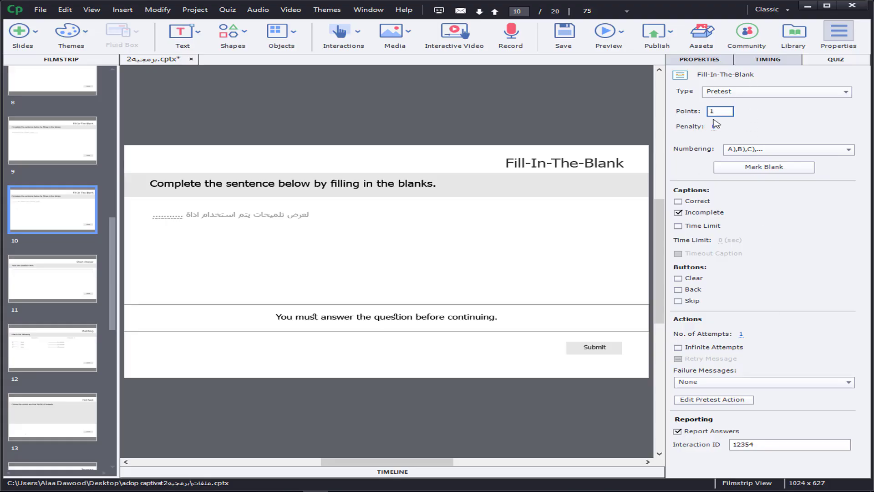
key(Return)
Step: Add "السلام عليكم" as the correct entry for slide 11's Short Answer question and check that it is stored
click(65, 295)
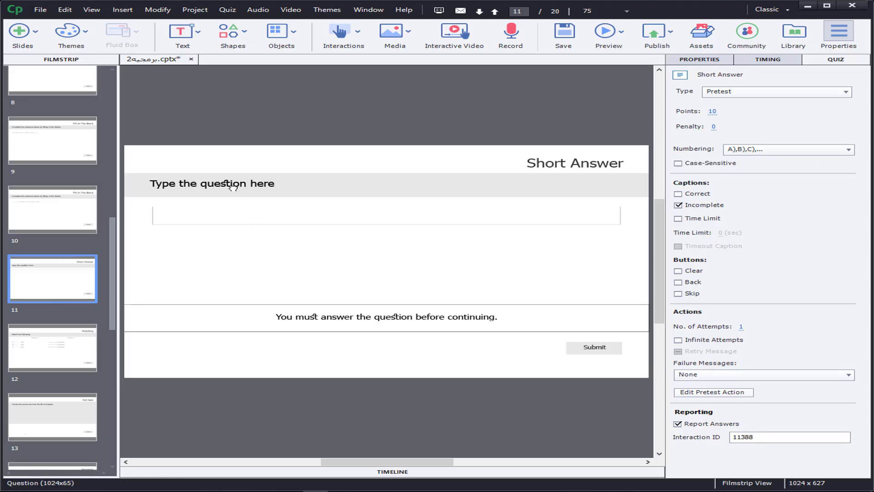
click(163, 188)
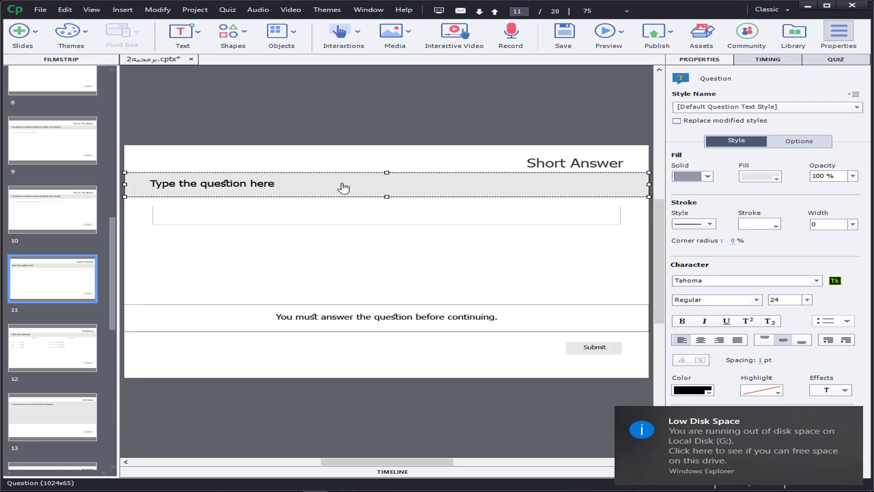
double_click(210, 218)
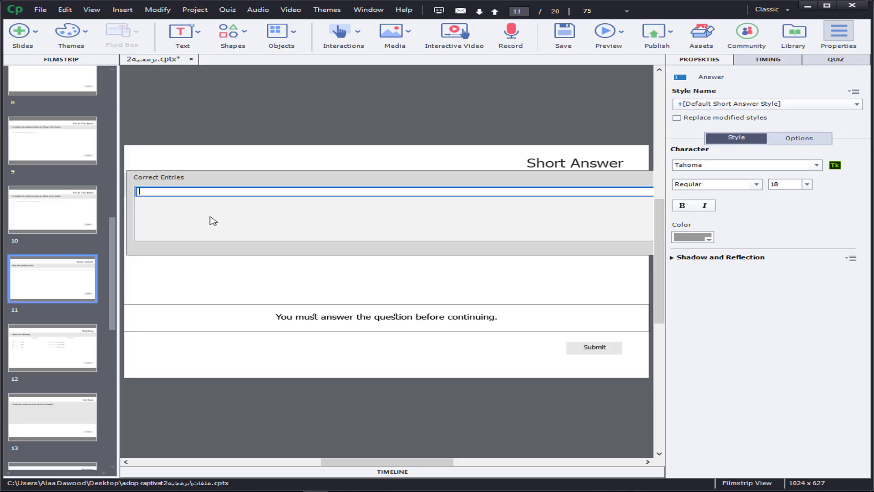
text(م عليكم)
click(307, 166)
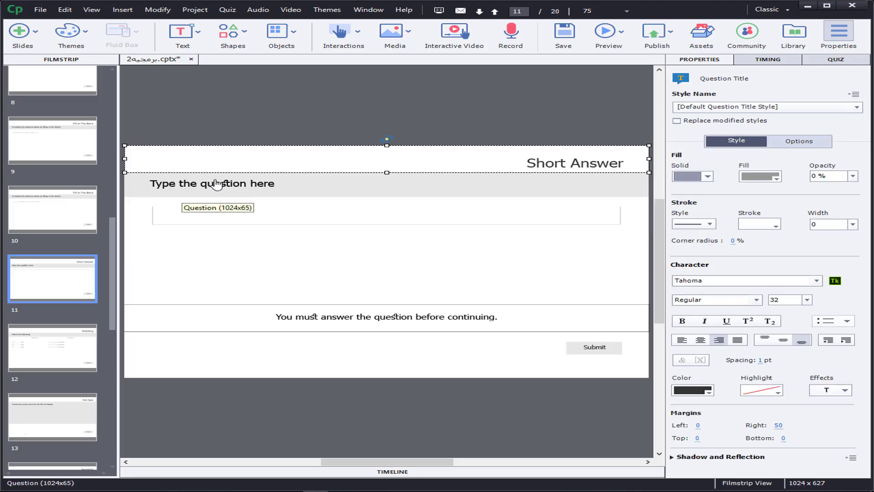
double_click(223, 216)
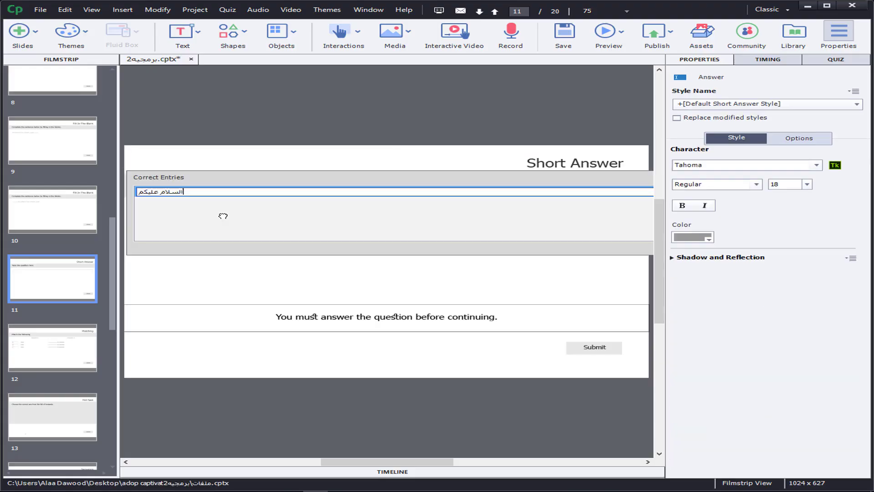
click(267, 285)
Step: Set the points of slide 11's Short Answer question to 1
click(836, 60)
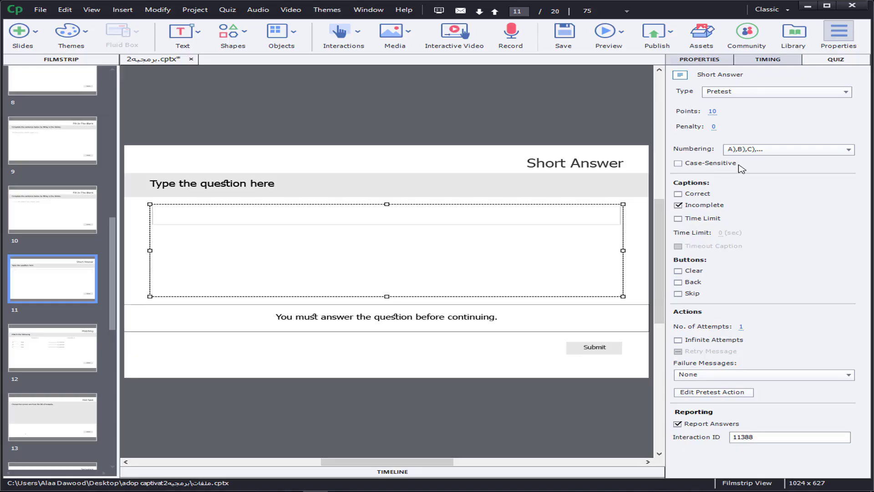
click(713, 111)
text(1)
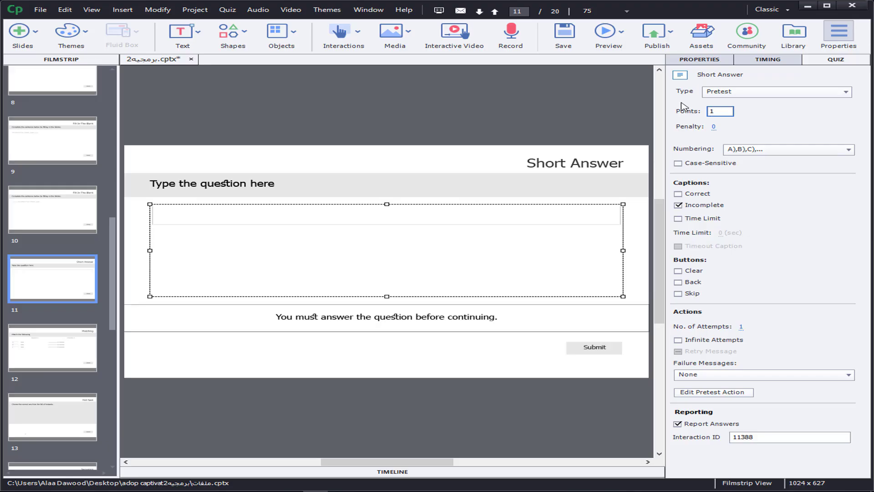
key(Return)
Step: Match the first Column 1 item of slide 12's Matching question to answer C
click(44, 365)
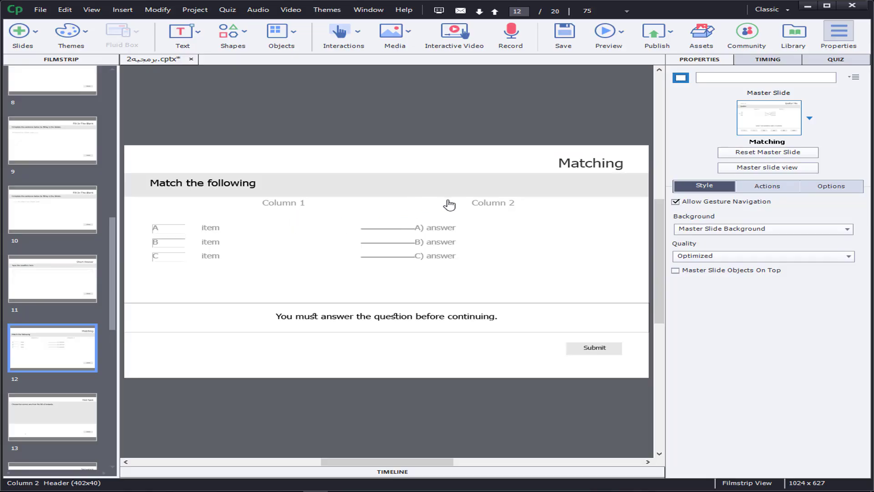
click(206, 227)
click(215, 245)
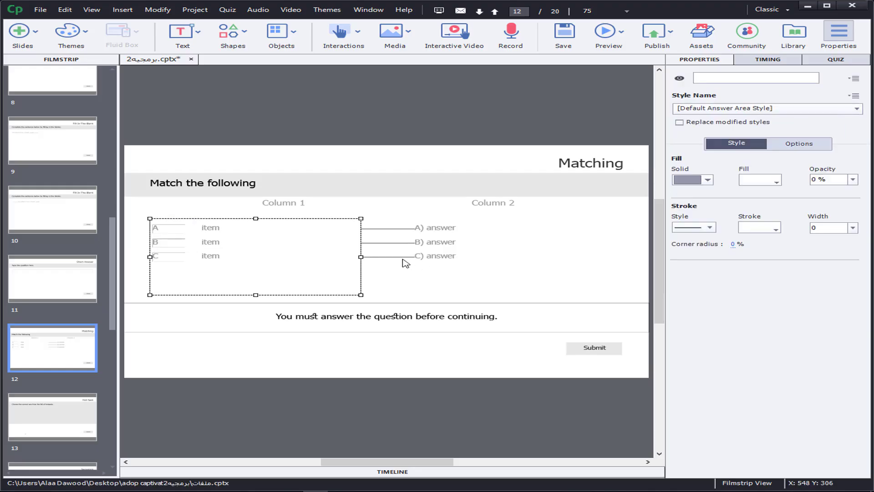
click(217, 229)
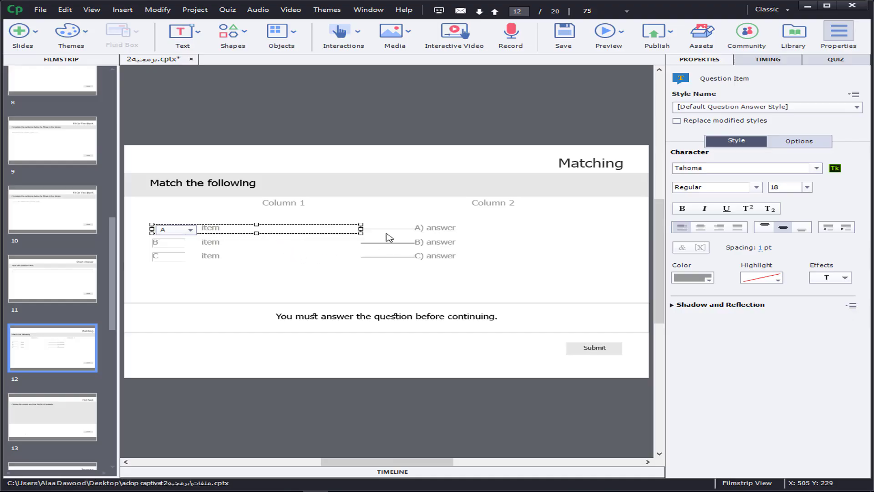
click(448, 228)
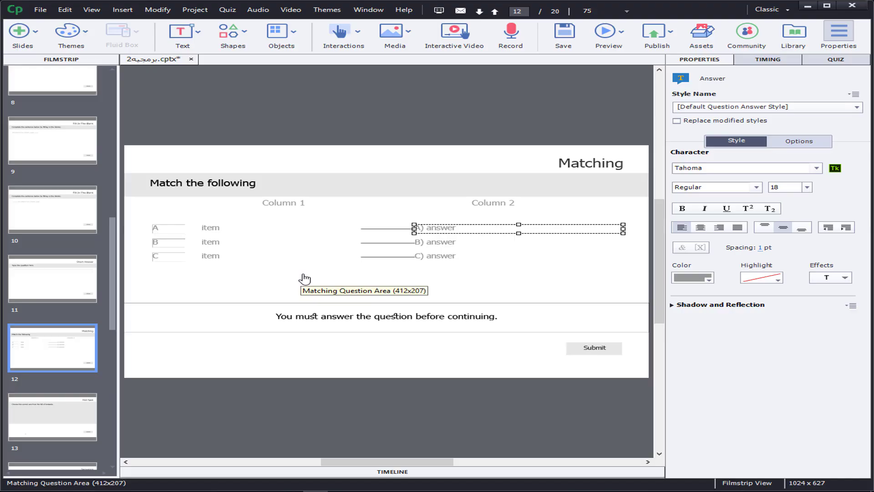
click(168, 228)
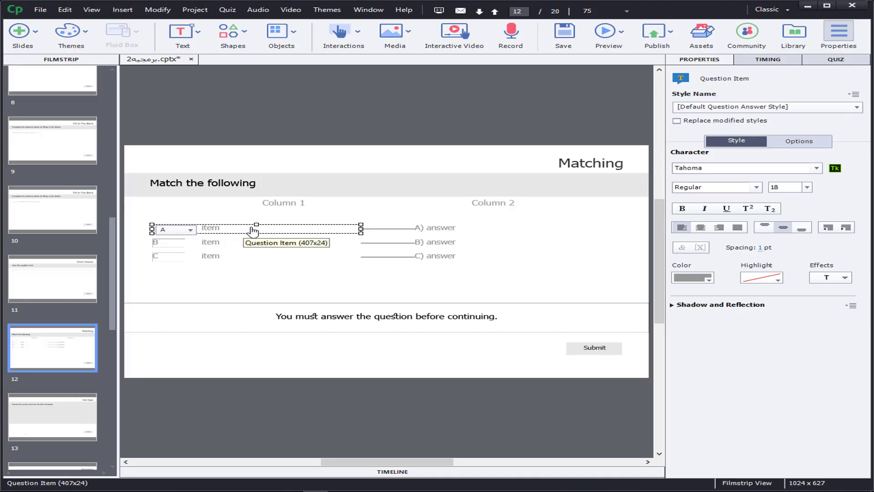
click(182, 230)
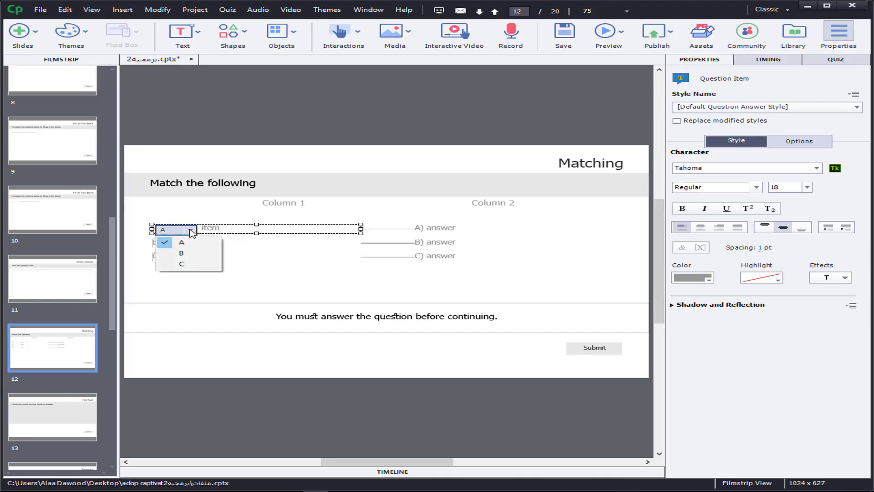
click(186, 264)
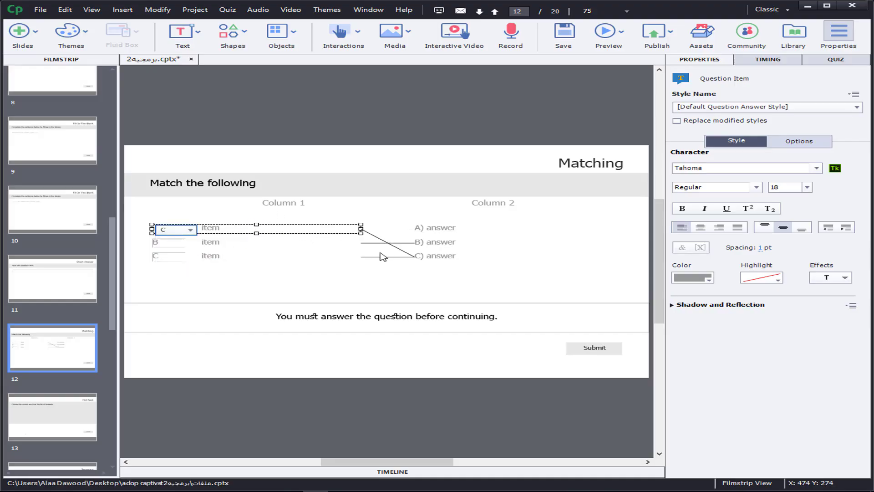
Step: Match the second Column 1 item of the Matching question to answer A
click(173, 248)
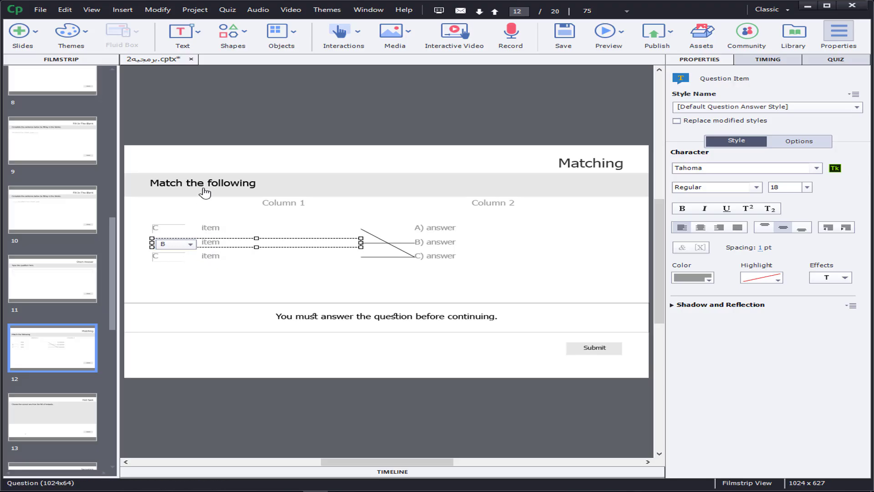
click(190, 245)
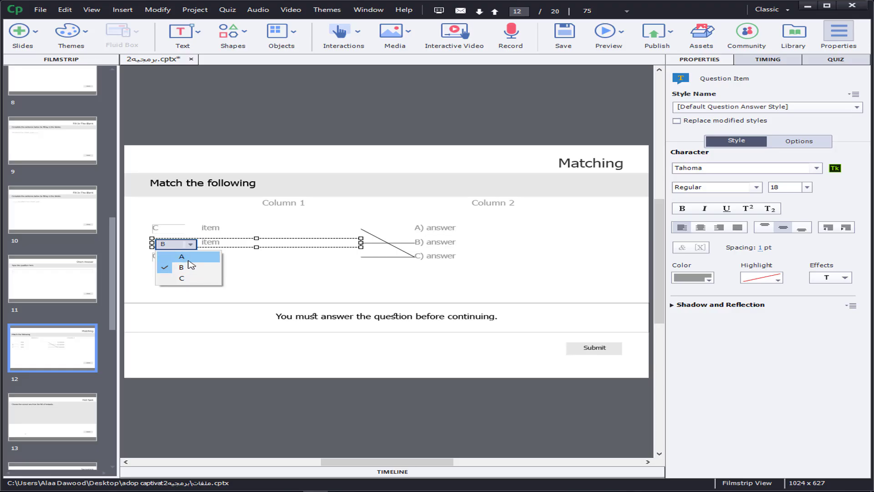
click(188, 257)
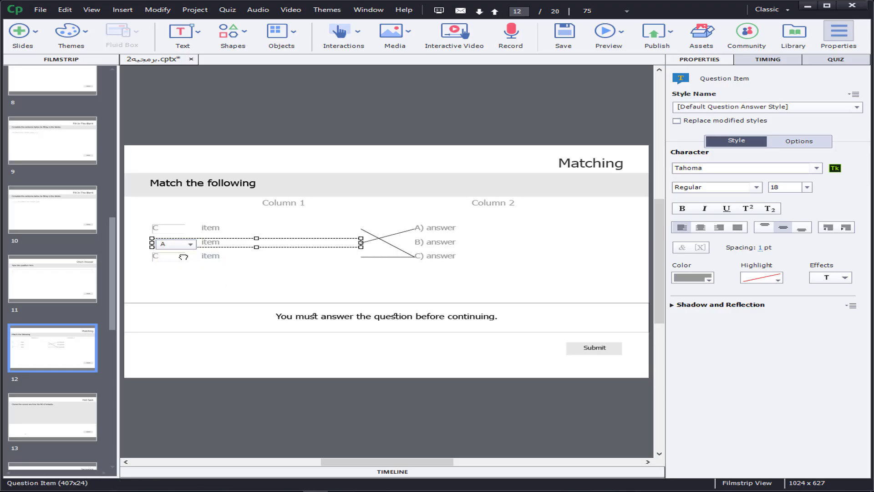
Step: Match the third Column 1 item of slide 12's Matching question to answer B
click(191, 258)
click(190, 258)
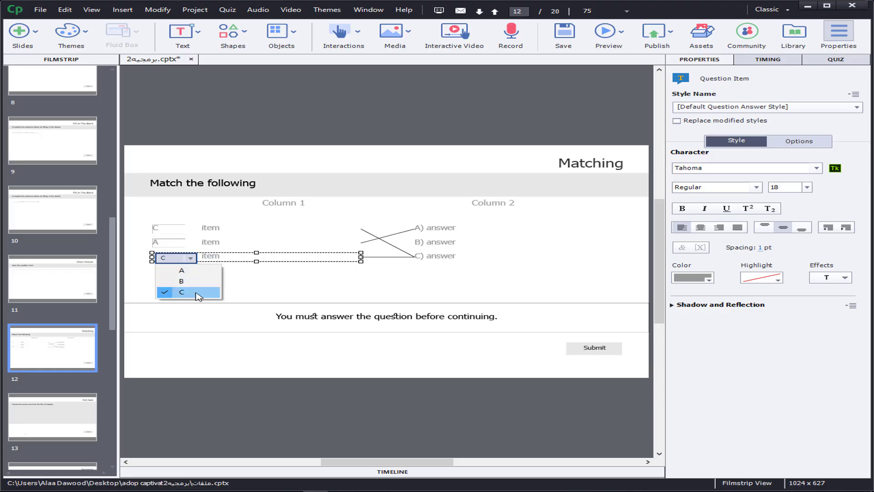
click(198, 296)
click(183, 257)
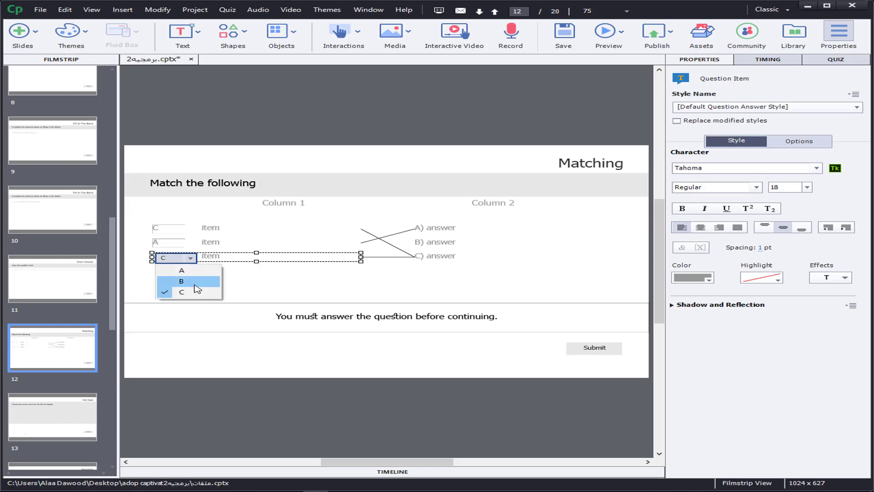
click(194, 281)
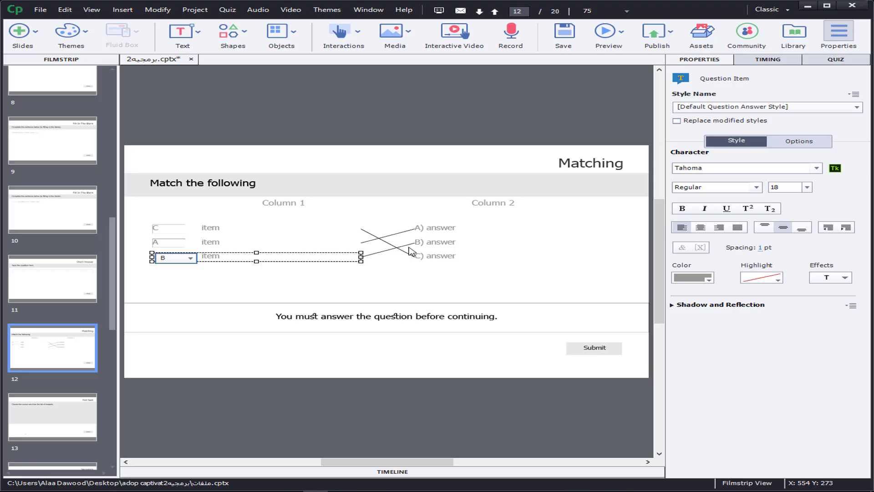
Step: Set the points of slide 12's Matching question to 3
click(838, 64)
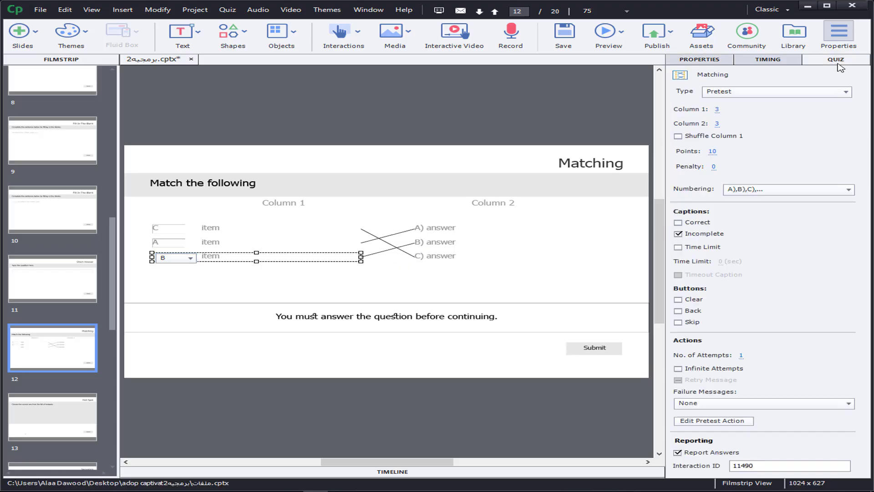
click(715, 153)
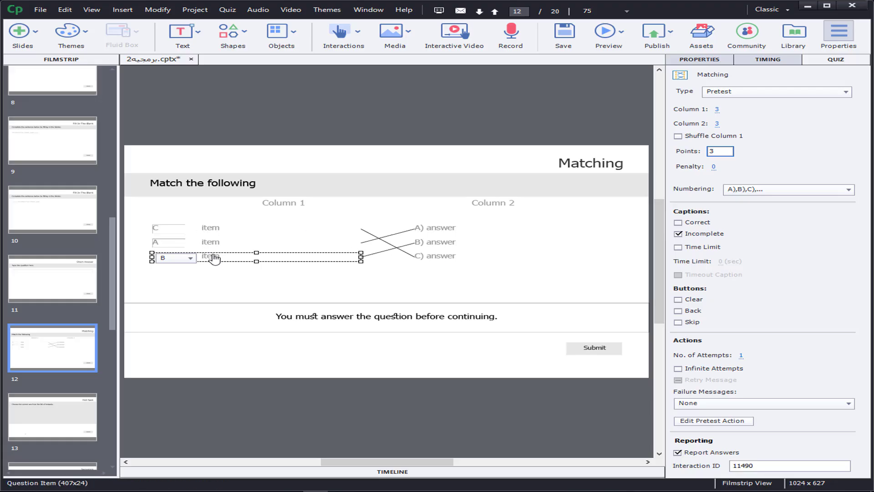
key(Return)
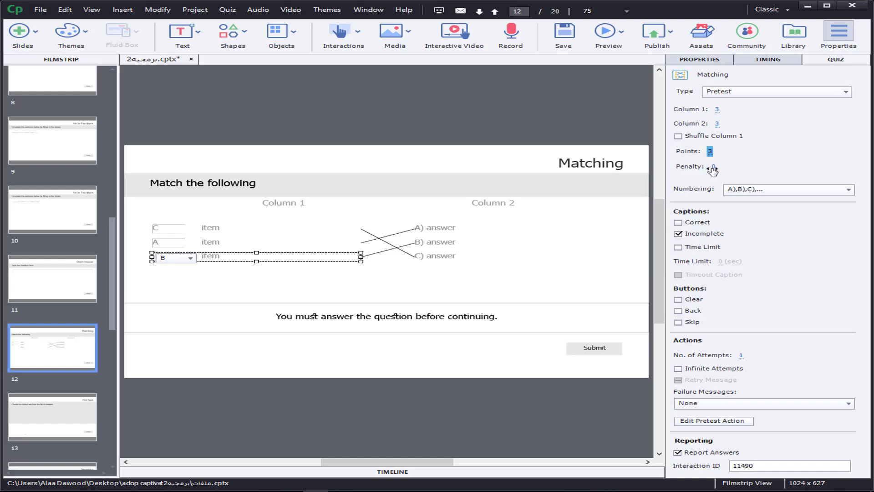
Step: Try 4 items in Column 1 of the Matching question and set the count back to 3
click(716, 111)
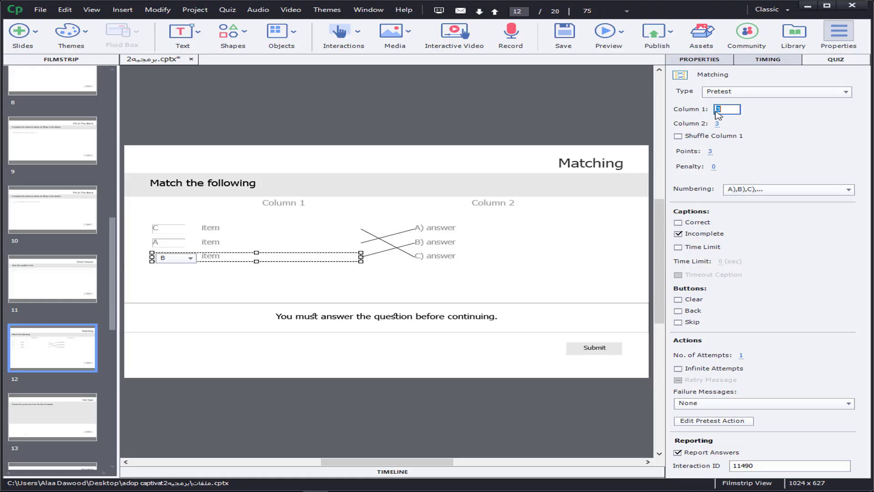
text(4)
key(Return)
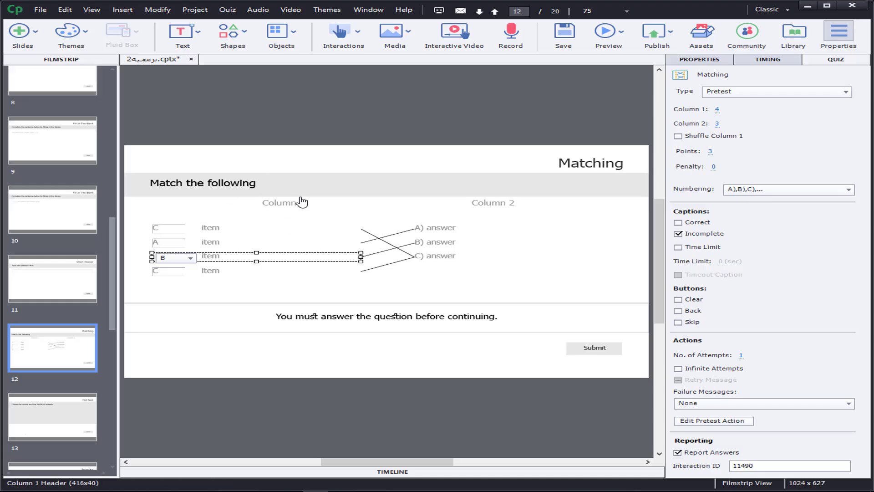
click(718, 111)
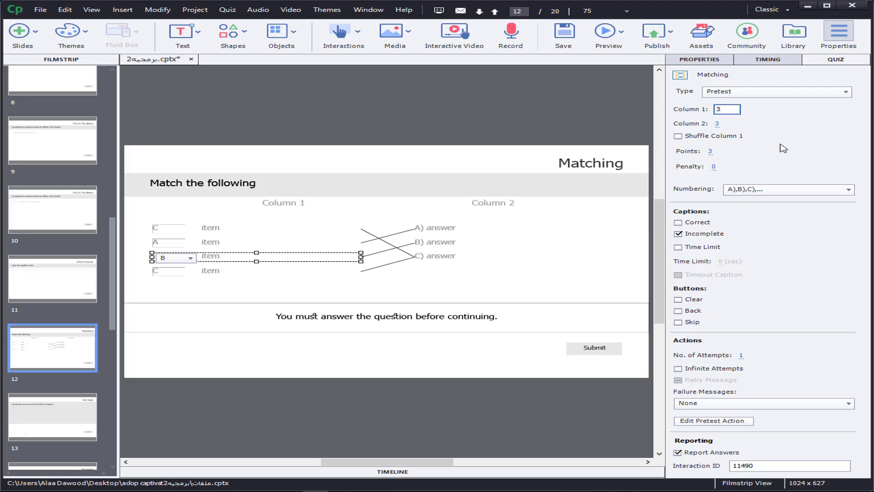
text(3)
key(Return)
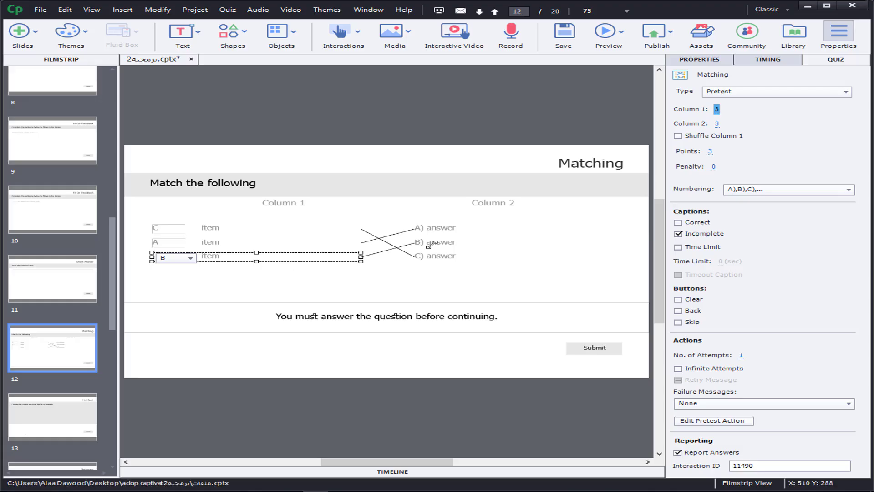
Step: Replace the question text of slide 13's Hot Spot question with "اختر اللون الاحمر"
click(53, 423)
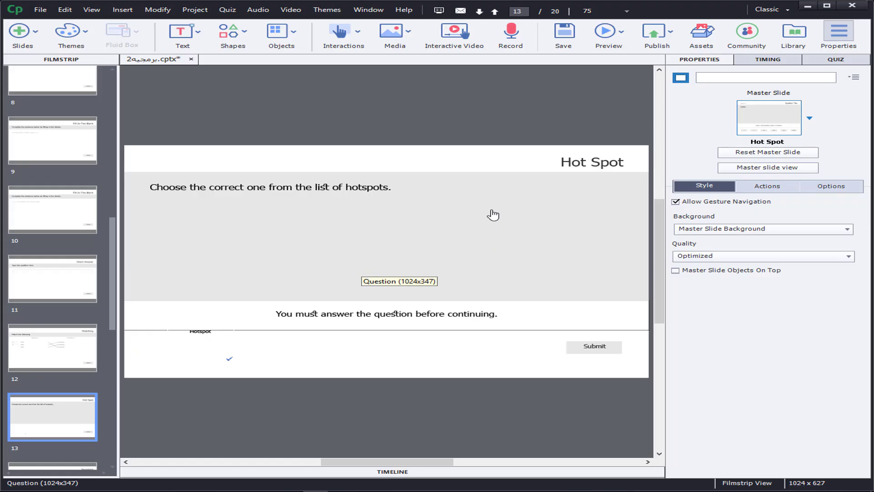
click(311, 186)
triple_click(311, 187)
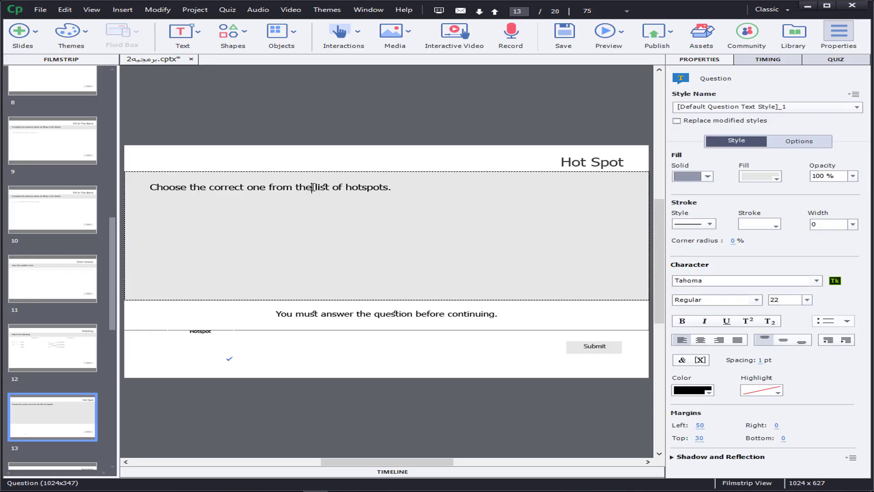
key(Delete)
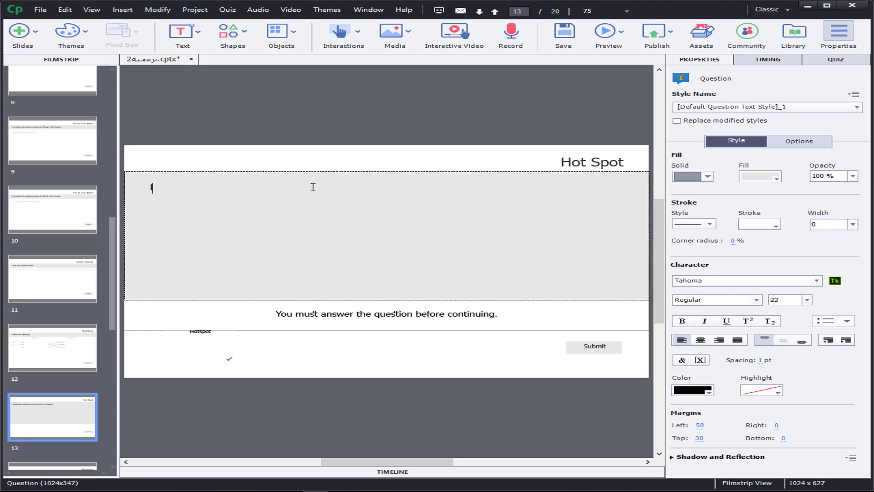
text(اختر اللون الاحمر)
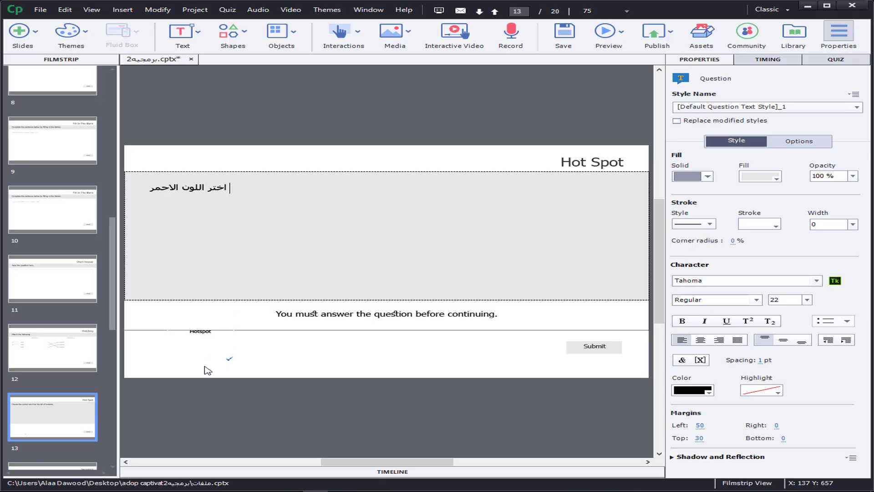
Step: Move the hotspot into the grey question area of slide 13 and set the number of answers to 3
drag(200, 331, 247, 247)
click(843, 61)
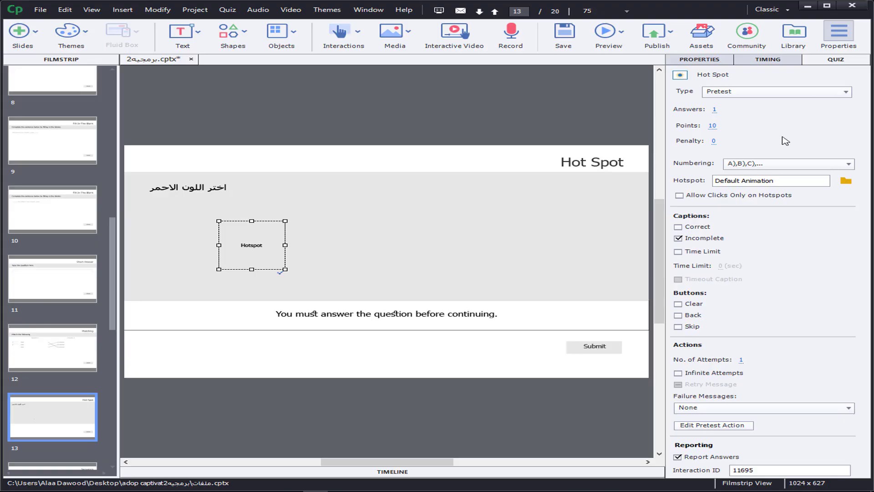
click(714, 111)
key(Return)
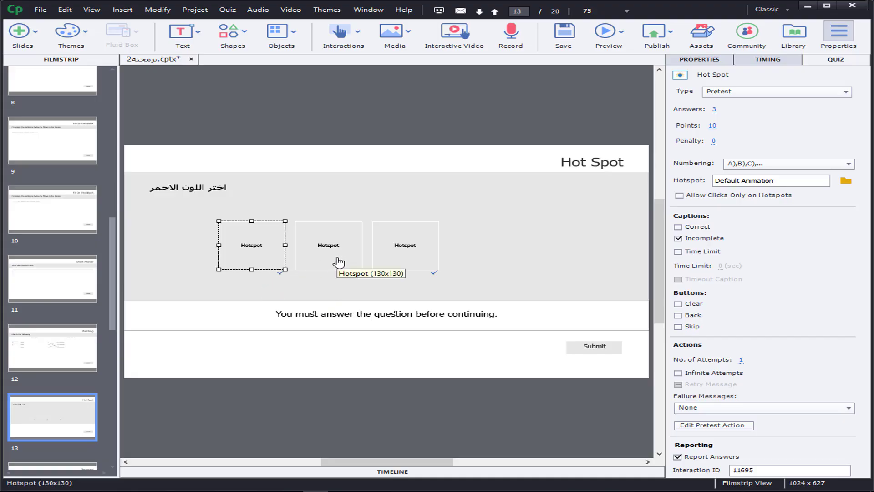
Step: Unmark the first and third hotspots as correct answers, leaving only the middle one marked
click(699, 61)
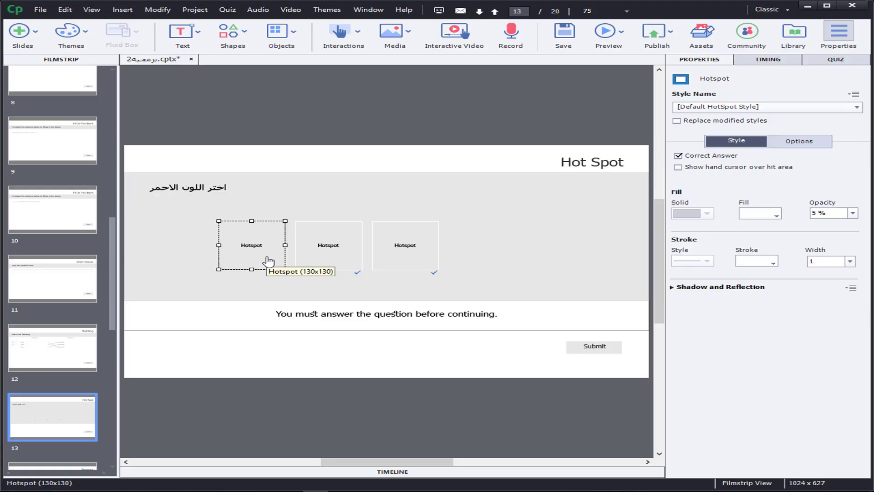
click(678, 156)
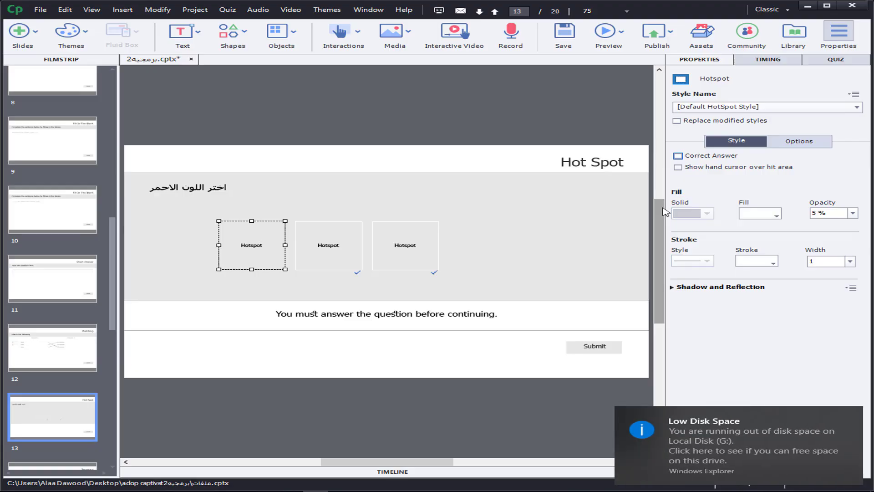
click(408, 249)
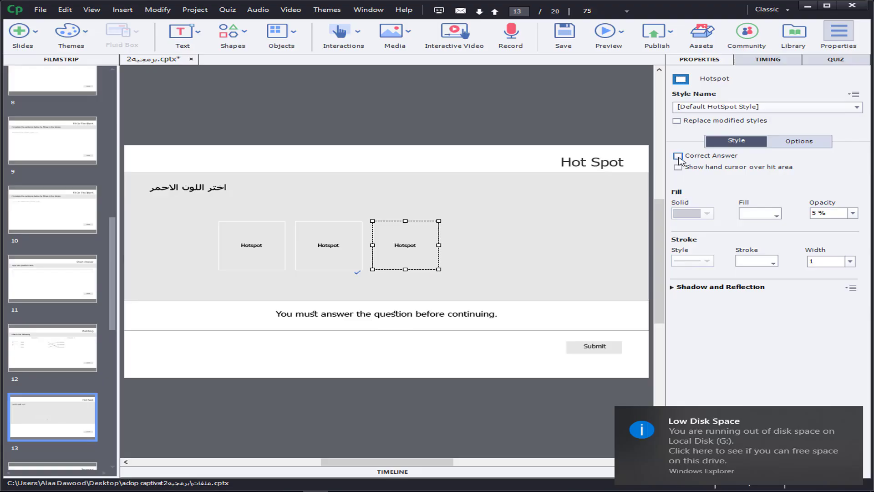
click(321, 244)
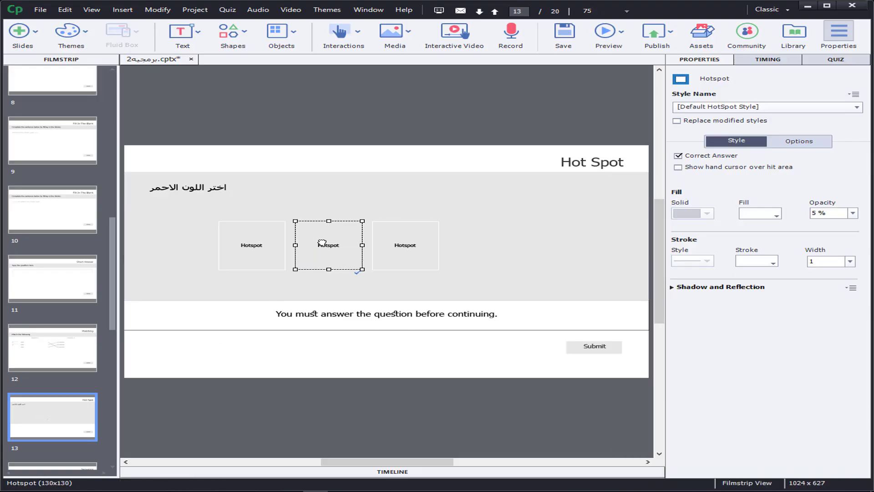
Step: Fill the first hotspot with crimson red at 100 % opacity
click(263, 256)
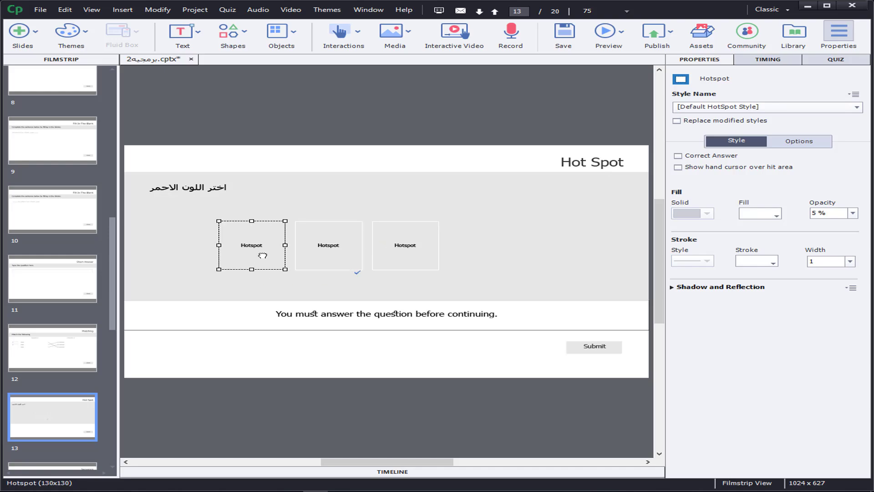
click(772, 217)
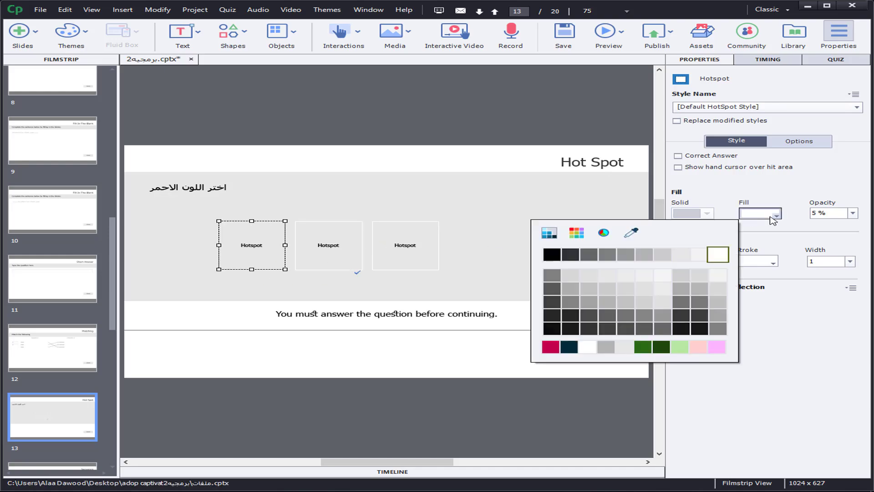
click(555, 347)
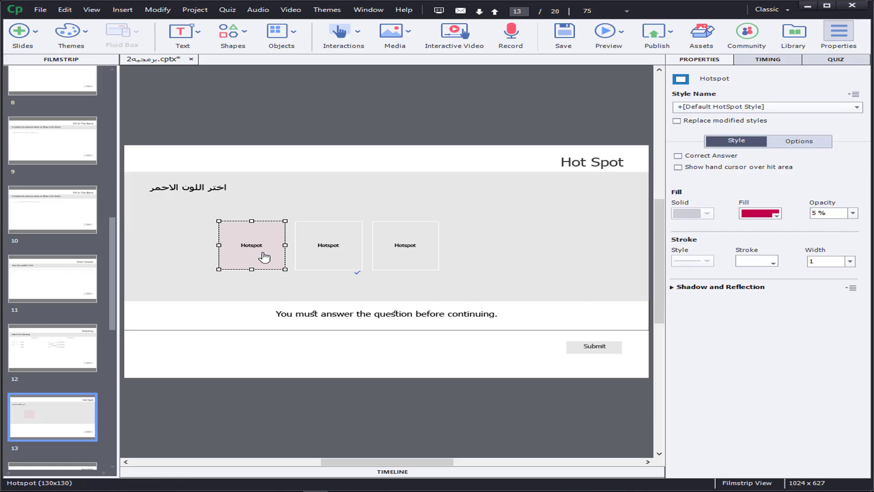
click(853, 213)
click(838, 335)
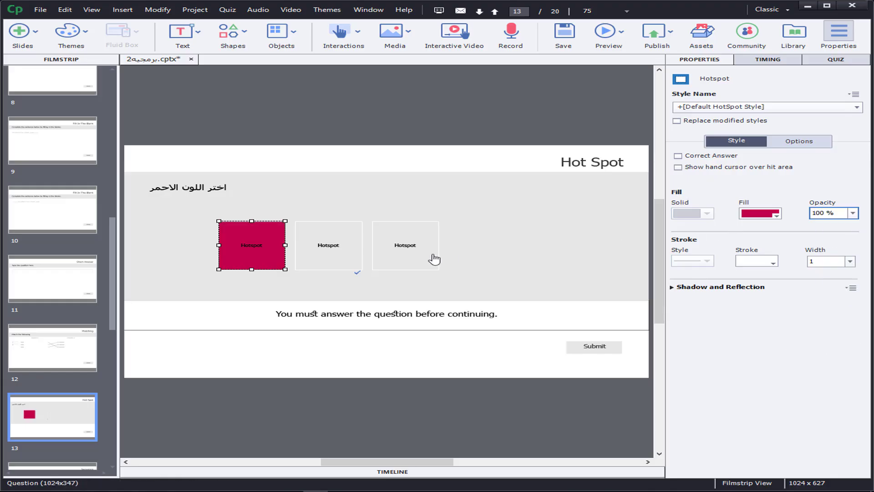
Step: Mark the red hotspot as the correct answer and unmark the middle hotspot
click(335, 253)
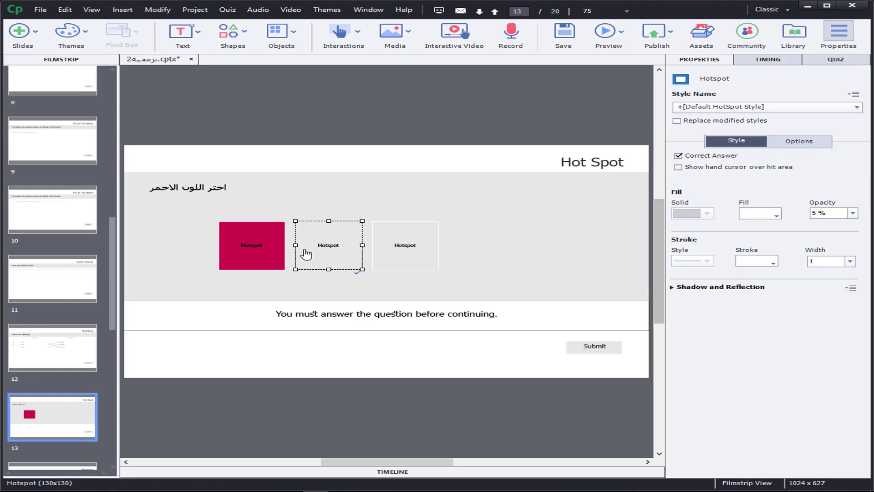
click(261, 239)
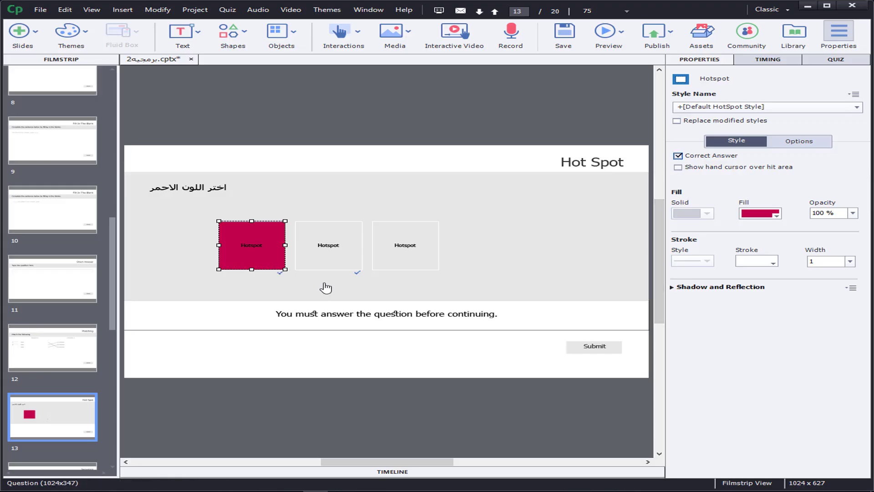
click(316, 259)
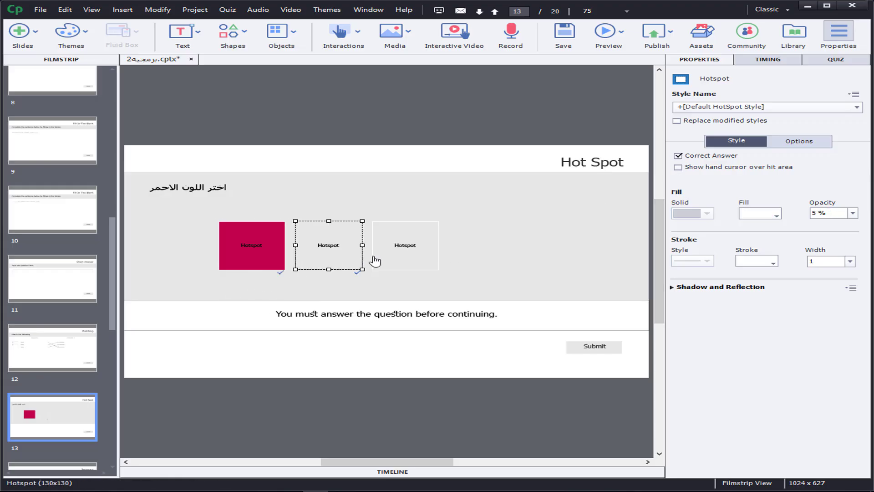
click(679, 156)
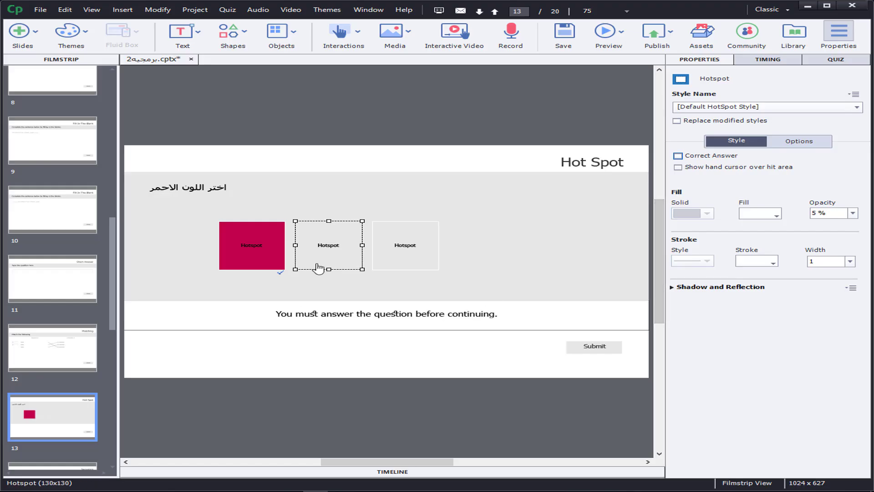
Step: Fill the middle hotspot with dark green at 100 % opacity
click(774, 215)
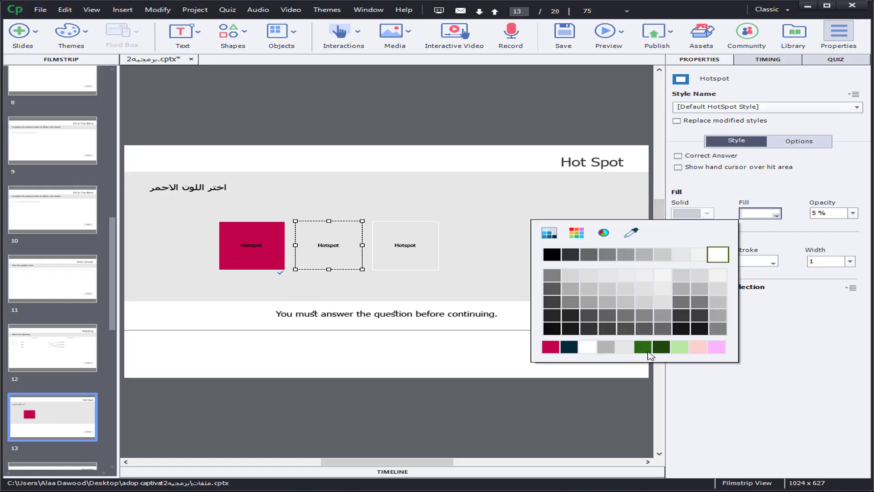
click(661, 347)
click(852, 213)
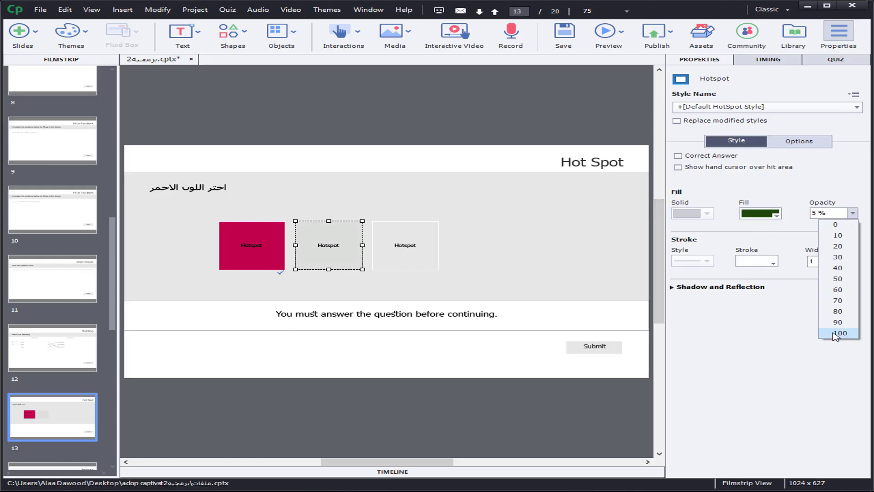
click(838, 333)
Step: Fill the third hotspot with dark navy blue at 100 % opacity
click(401, 253)
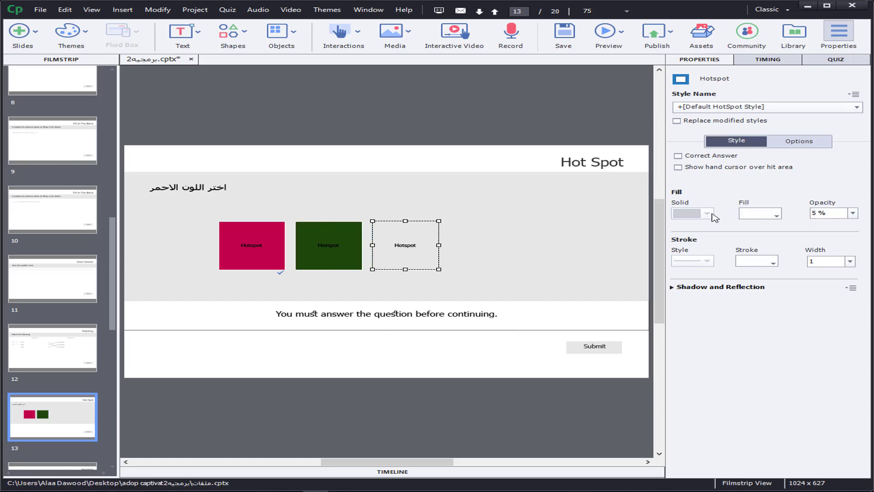
click(774, 214)
click(571, 353)
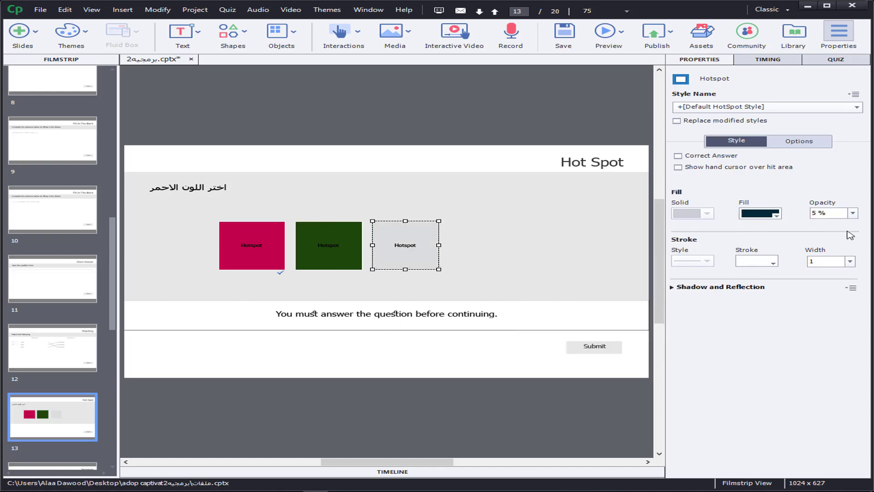
click(853, 213)
click(842, 333)
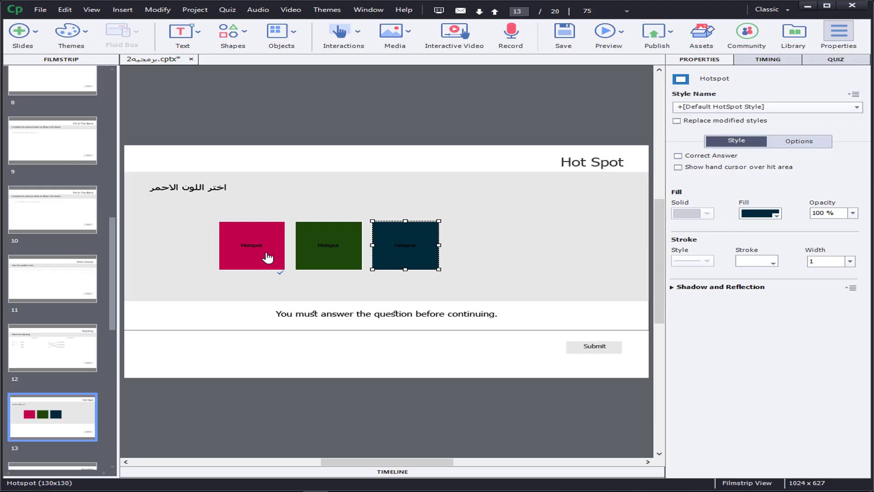
Step: Set the points of slide 13's Hot Spot question to 1
click(855, 60)
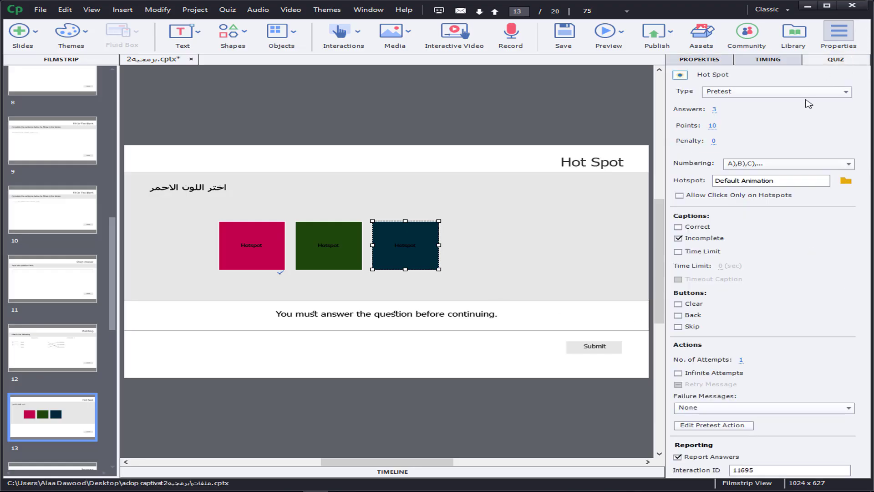
click(713, 126)
text(1)
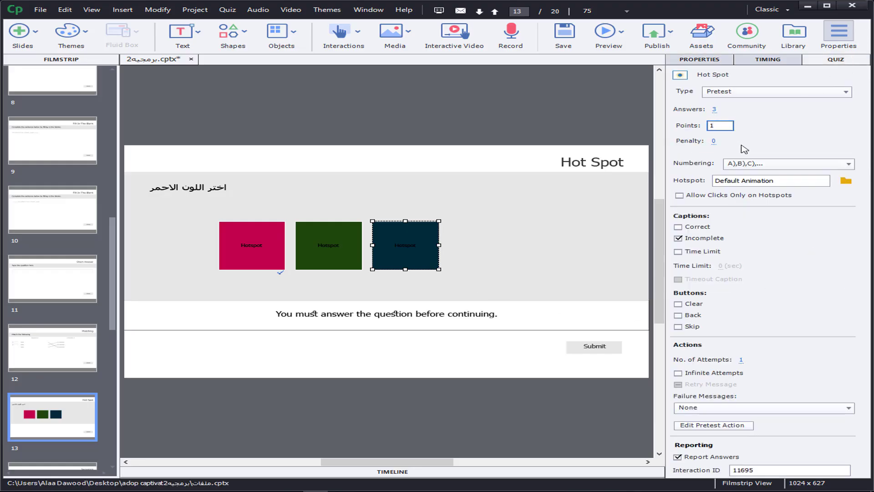
click(664, 146)
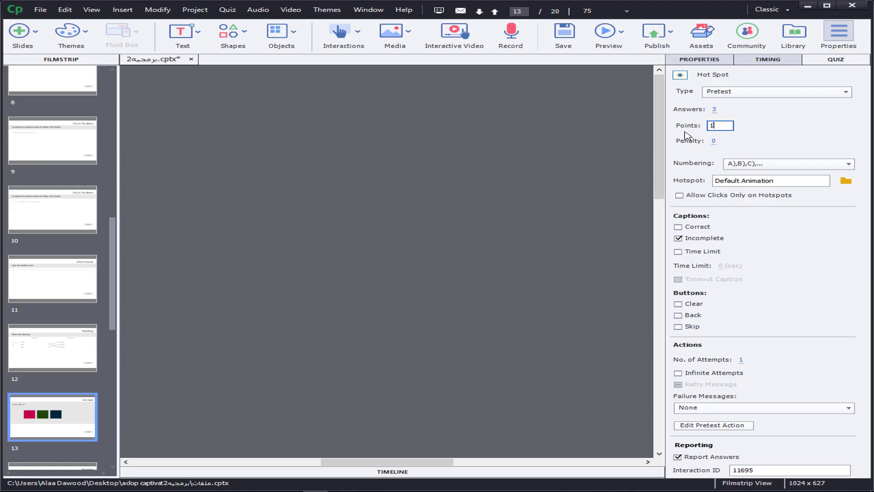
Step: Apply the 1-point value to slide 13's Hot Spot question and check its three coloured hotspots
key(Return)
scroll(542, 266, down, 5)
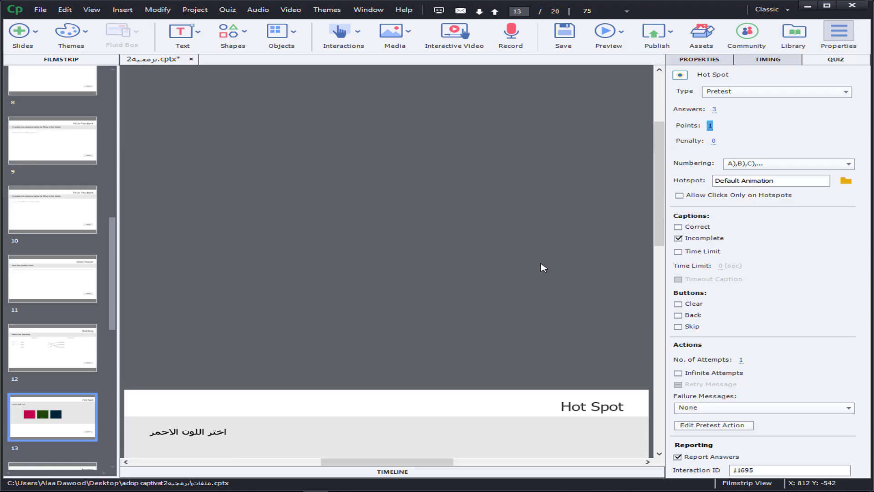
scroll(541, 270, down, 4)
scroll(542, 270, up, 2)
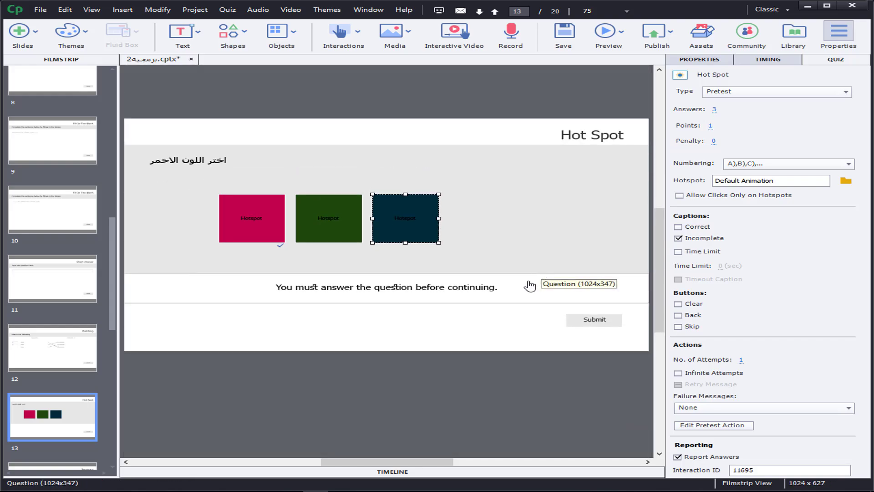
Step: Enter "مرحله التحليل" as answer A of slide 14's Sequence question
scroll(113, 329, down, 3)
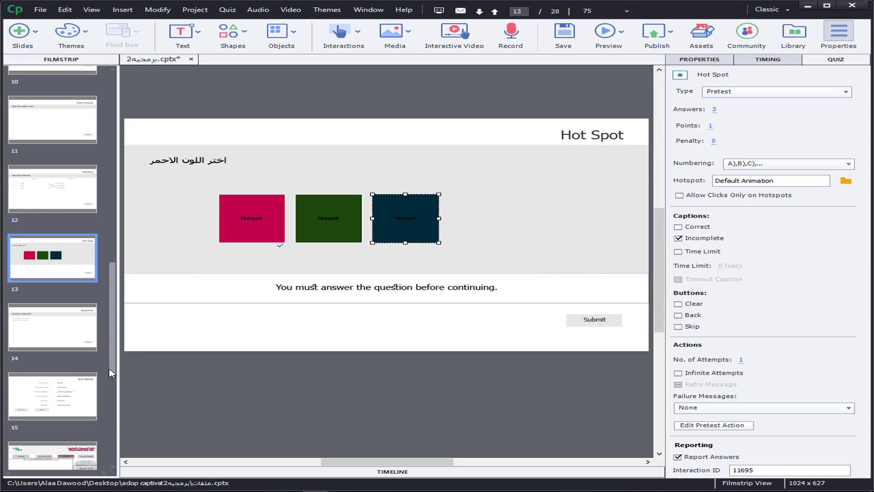
click(64, 342)
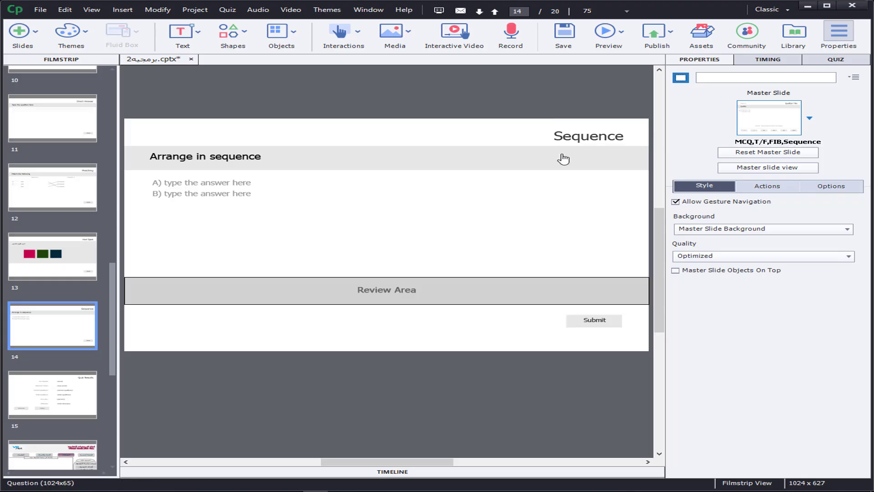
click(227, 159)
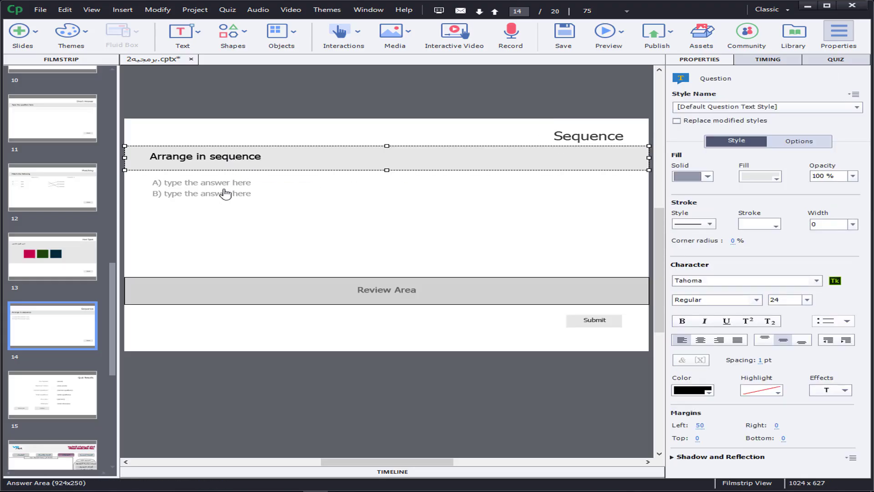
click(208, 184)
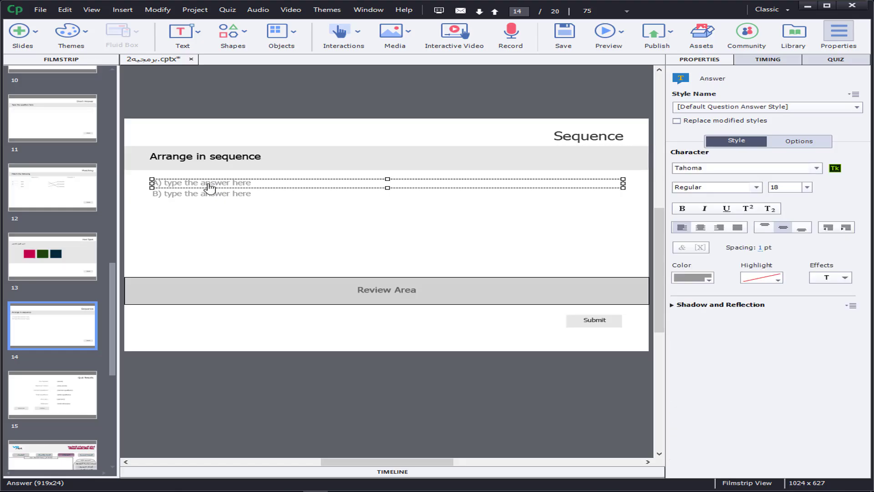
triple_click(208, 184)
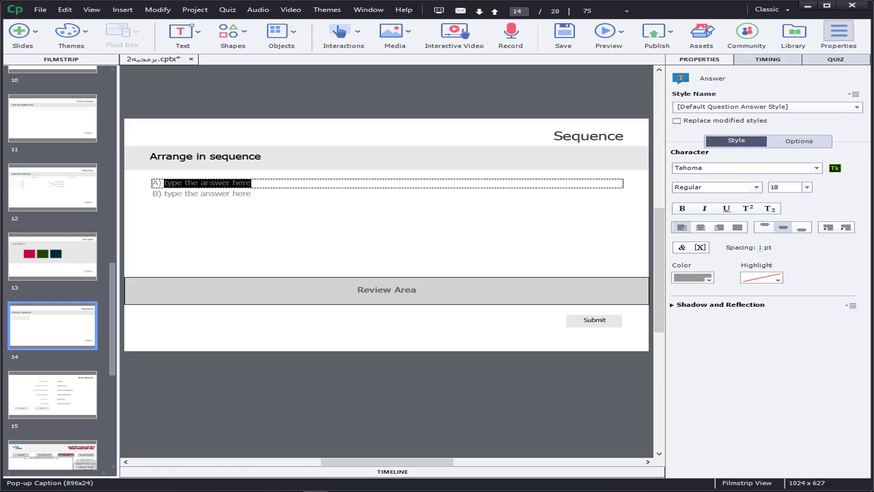
text(ا)
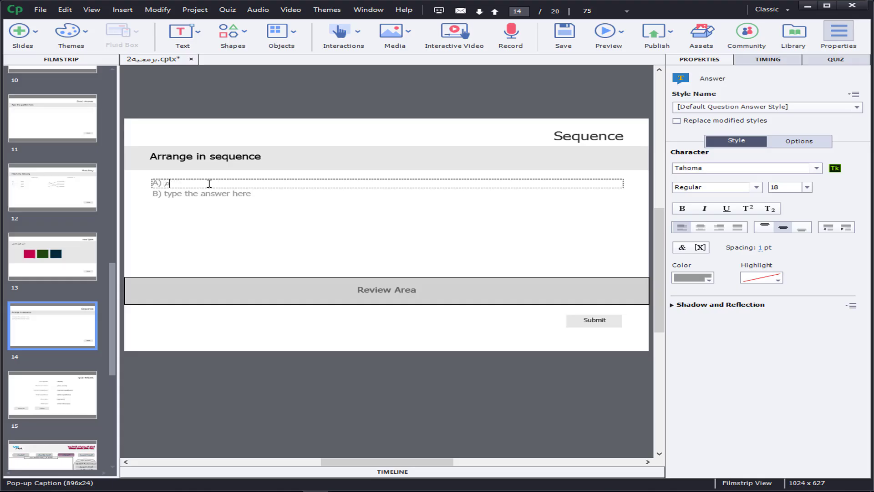
text(رحله التحليل)
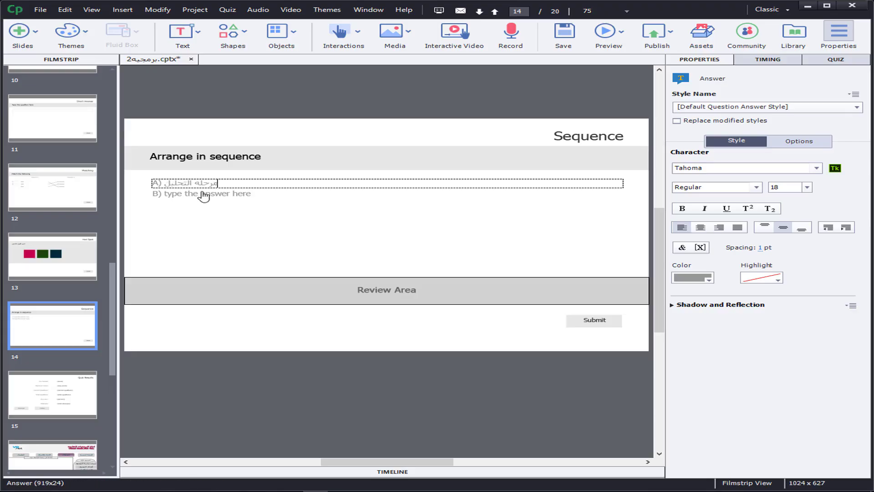
Step: Enter "مرحلة التصميم" as answer B of the Sequence question
click(207, 195)
double_click(207, 195)
key(ctrl+a)
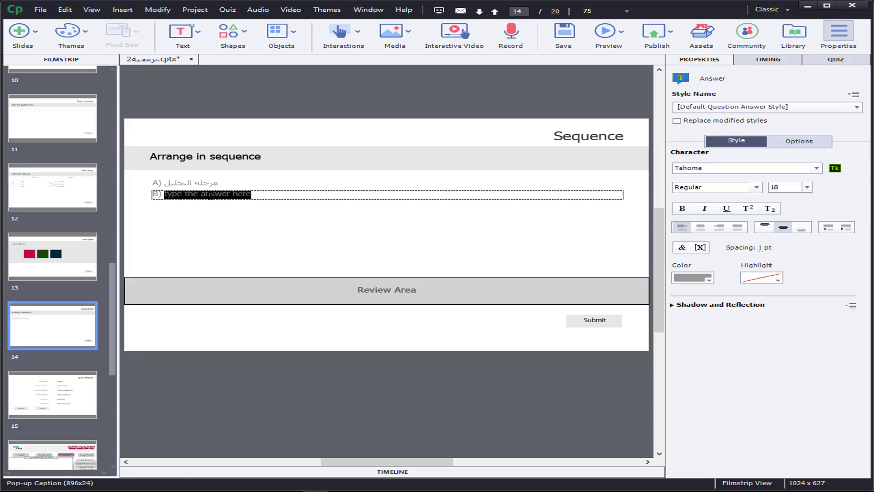
text(ت)
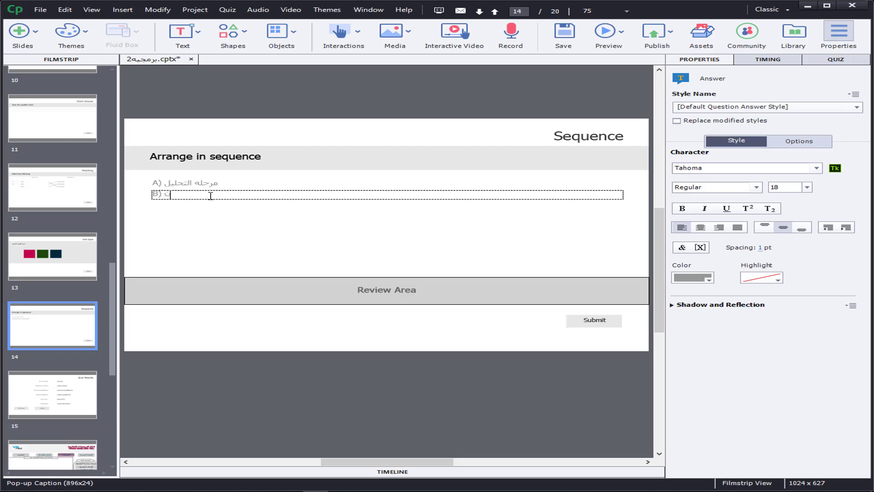
text(رحلة التصميم)
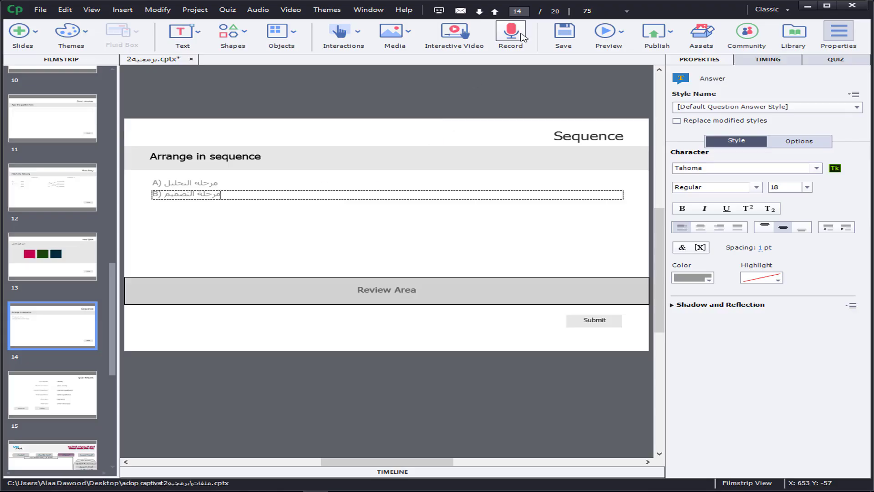
Step: Set the Sequence question's number of answers to 4
click(835, 60)
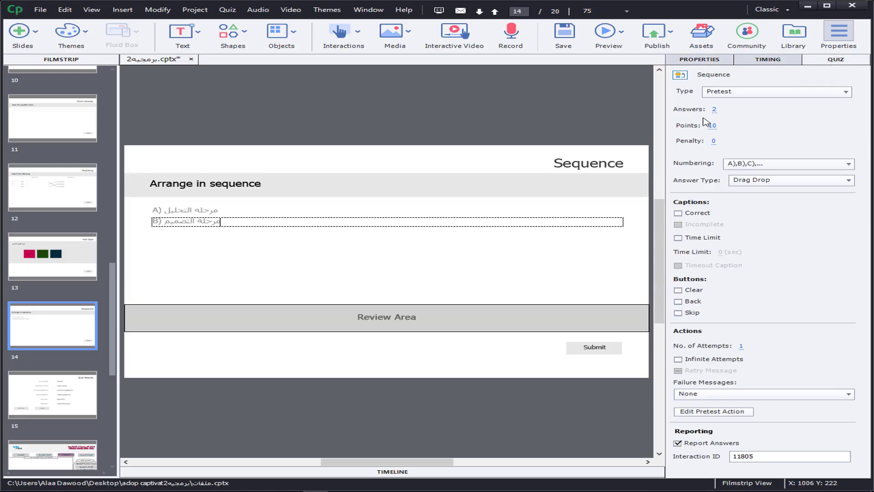
click(715, 109)
text(4)
key(Return)
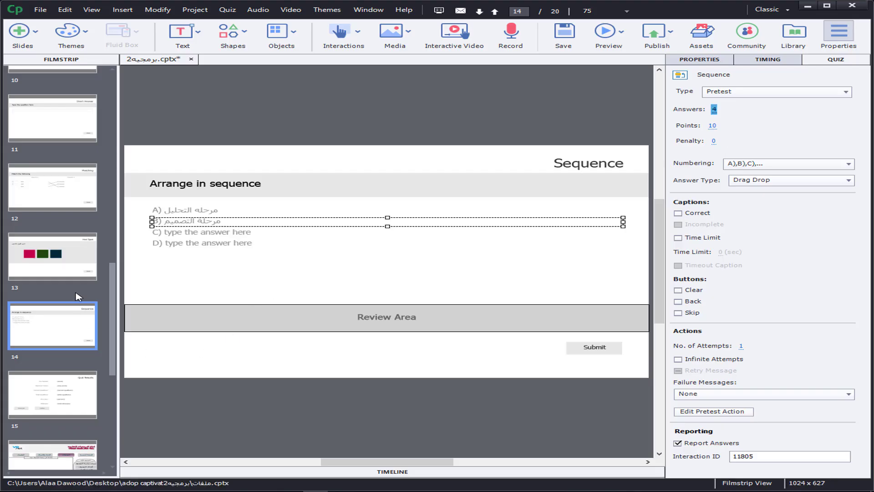
Step: Enter "مرحلة التنفيذ" as answer C of the Sequence question
click(218, 237)
double_click(218, 236)
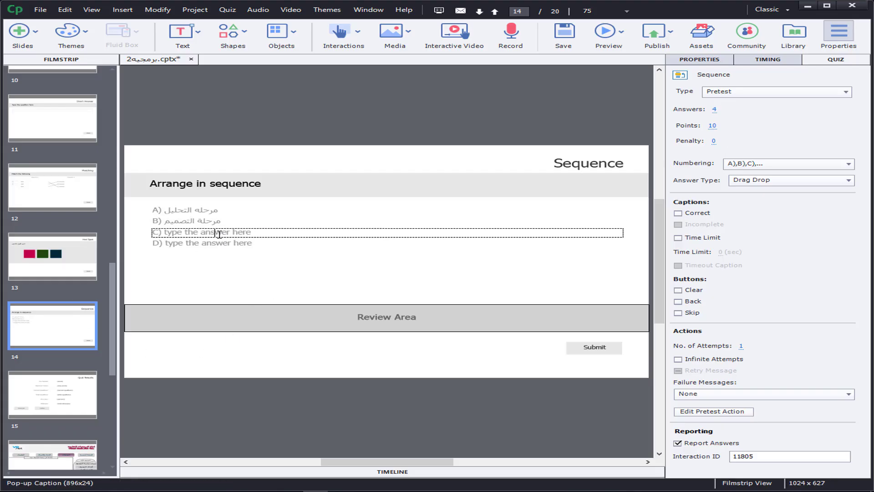
triple_click(219, 235)
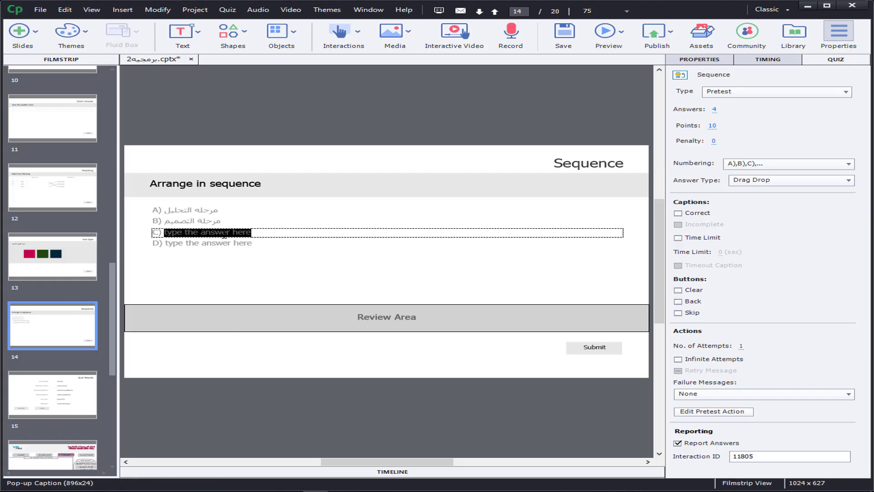
text(مر)
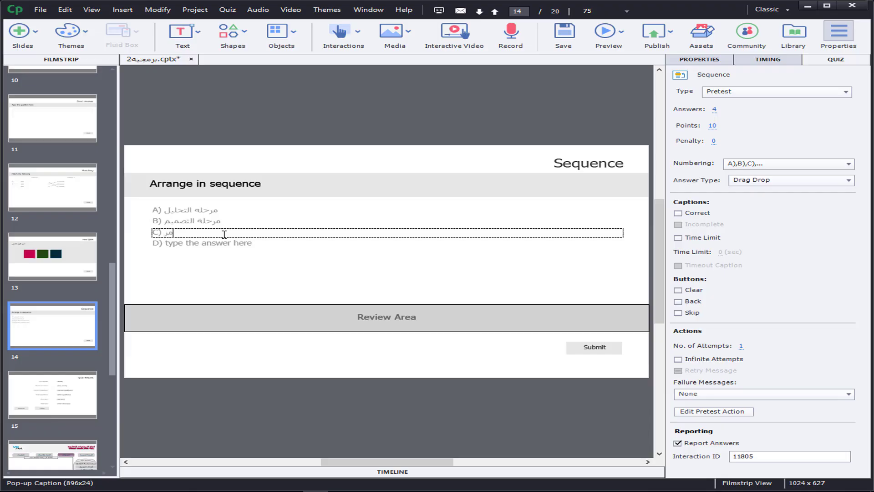
text(حلة التنفيذ)
Step: Enter "مرحلة التقويم" as answer D of the Sequence question
click(203, 244)
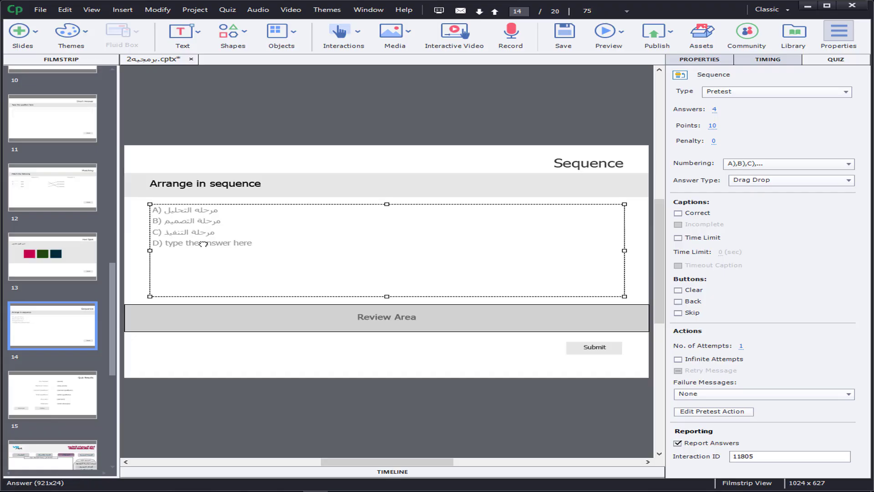
double_click(203, 244)
triple_click(204, 244)
double_click(206, 244)
click(207, 244)
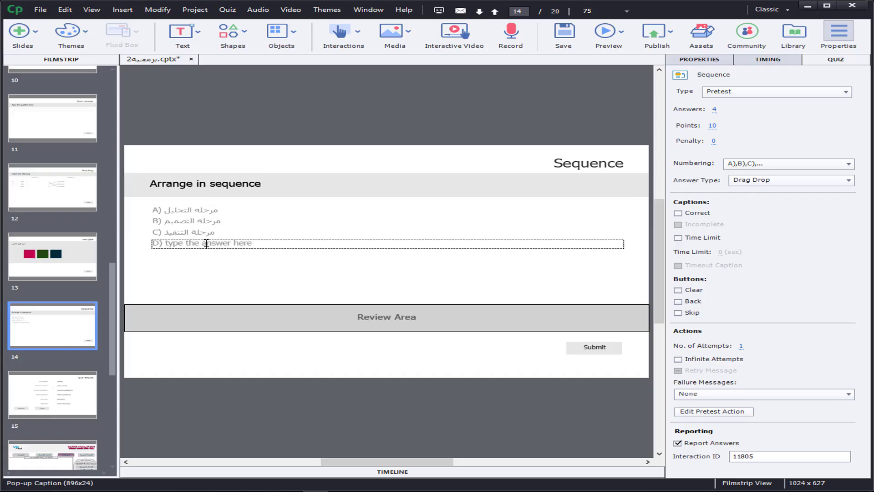
triple_click(206, 243)
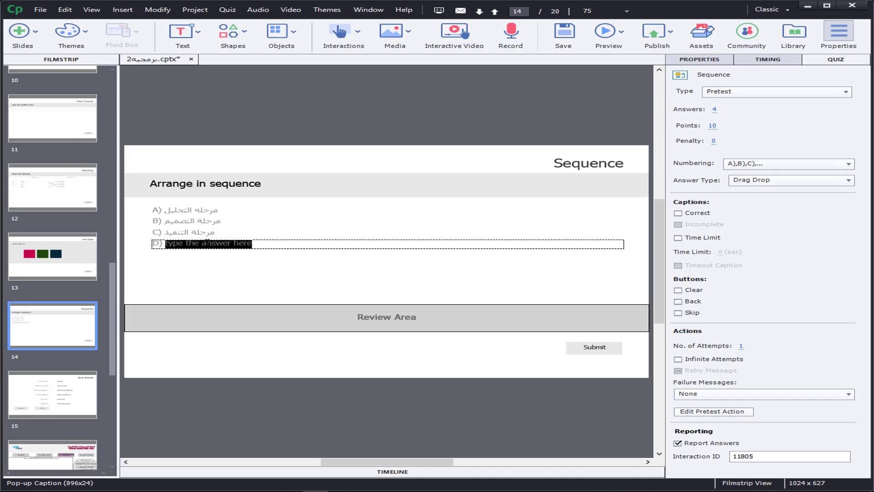
text(مرح)
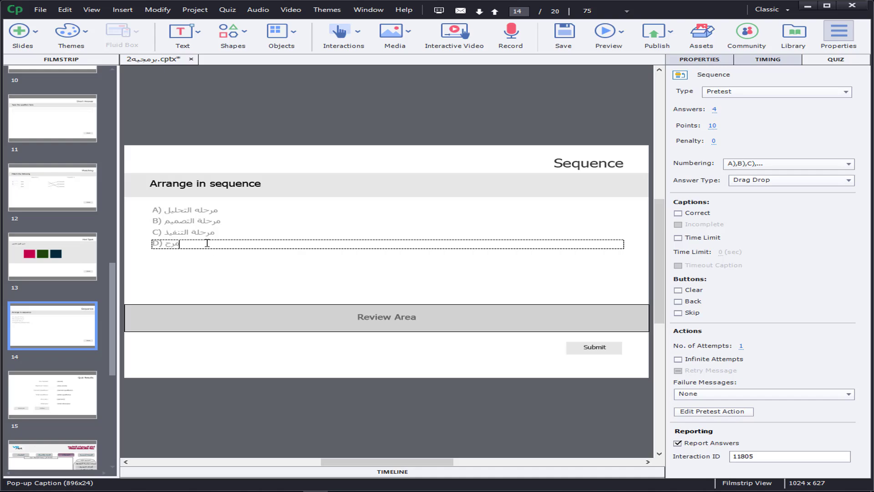
text(لة التقويم)
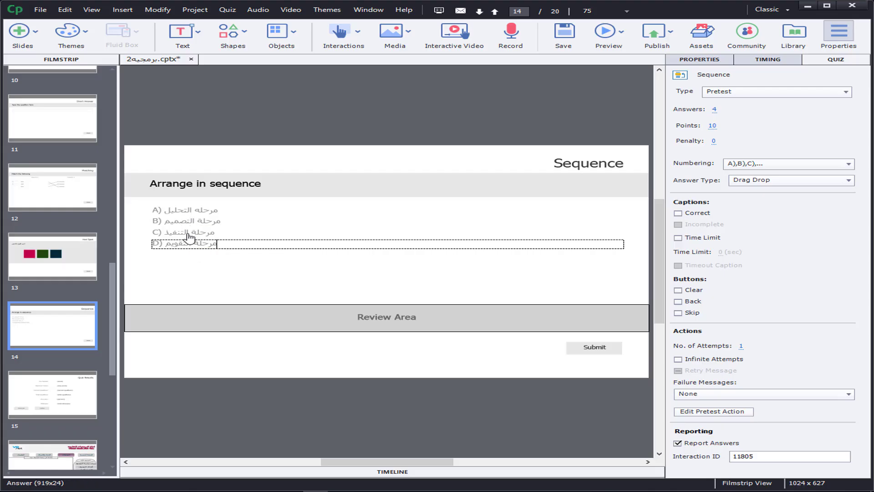
Step: Replace the question text "Arrange in sequence" with "اذكر مراحل تصميم النموذج العام"
click(212, 184)
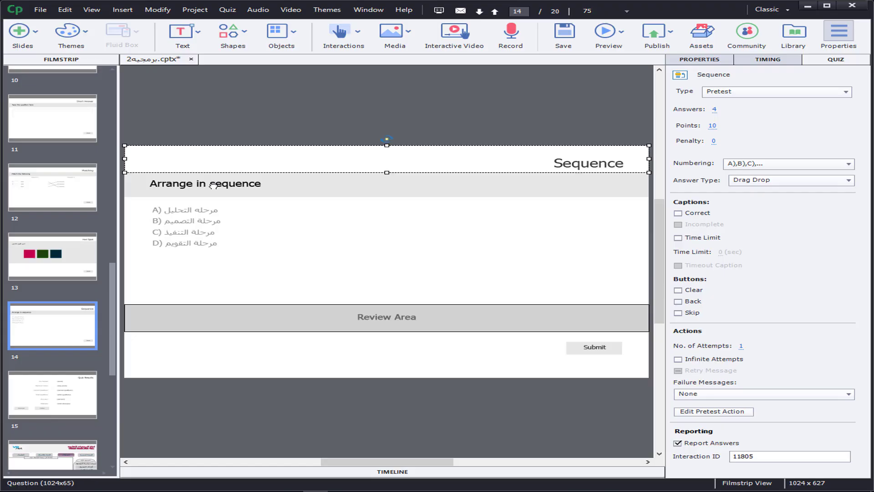
click(212, 185)
double_click(214, 184)
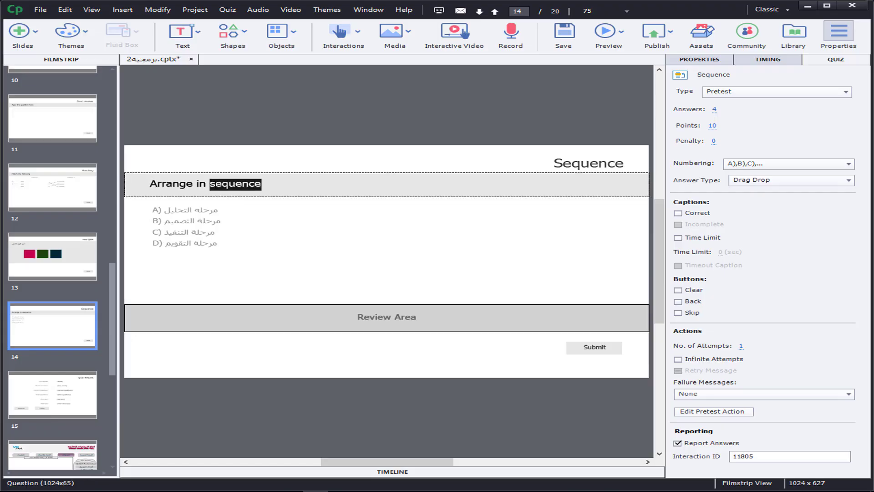
key(ctrl+a)
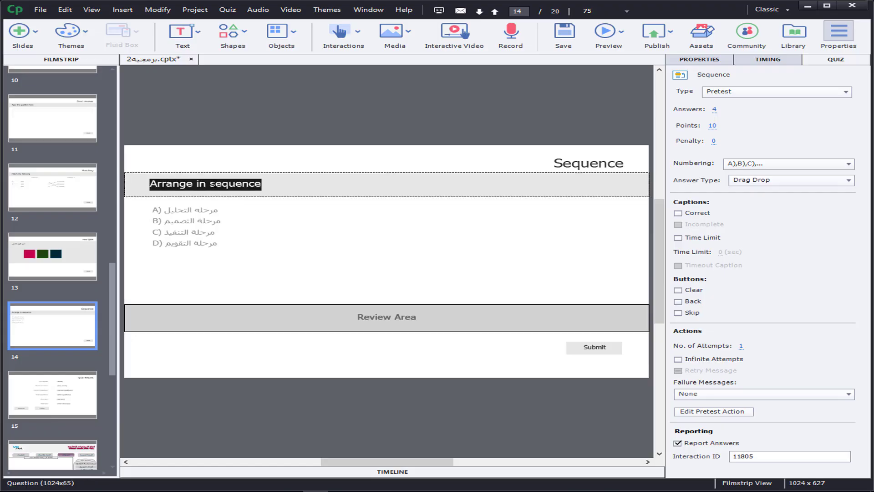
key(BackSpace)
text(اذ)
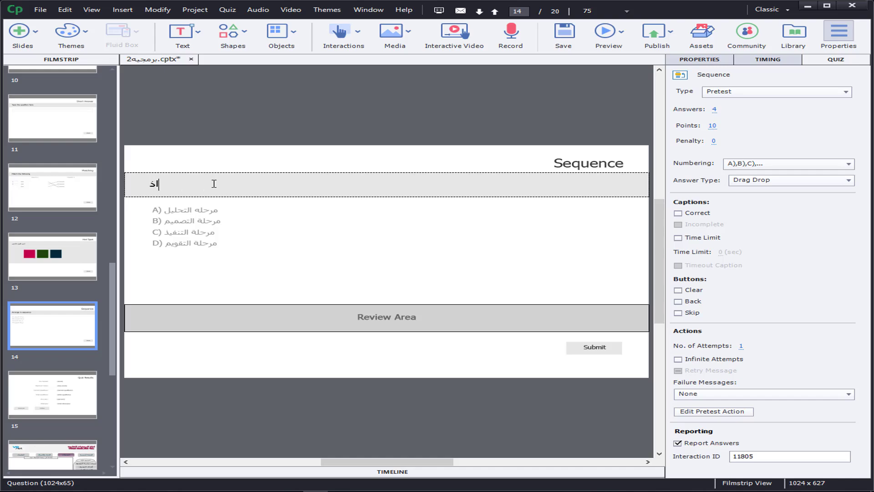
text(كر مراحل تصميم النموذج العا)
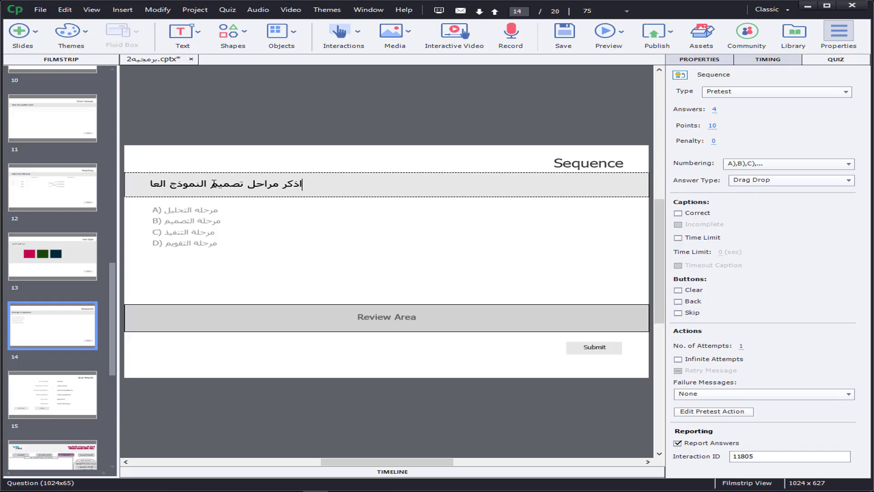
text(م)
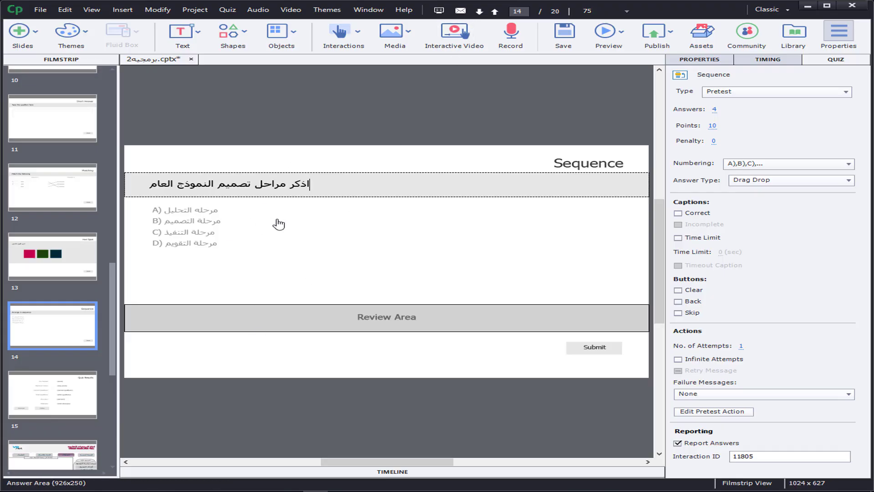
Step: Right-align the Sequence slide's question text
click(696, 61)
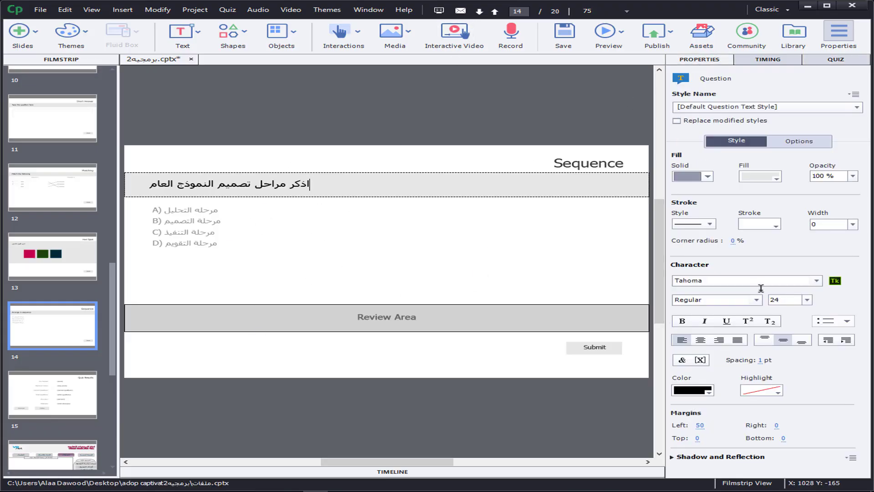
click(719, 340)
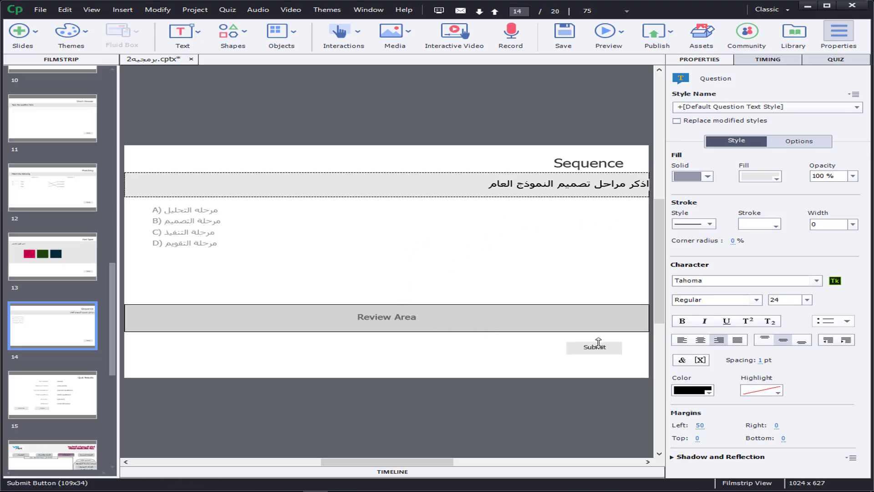
click(602, 356)
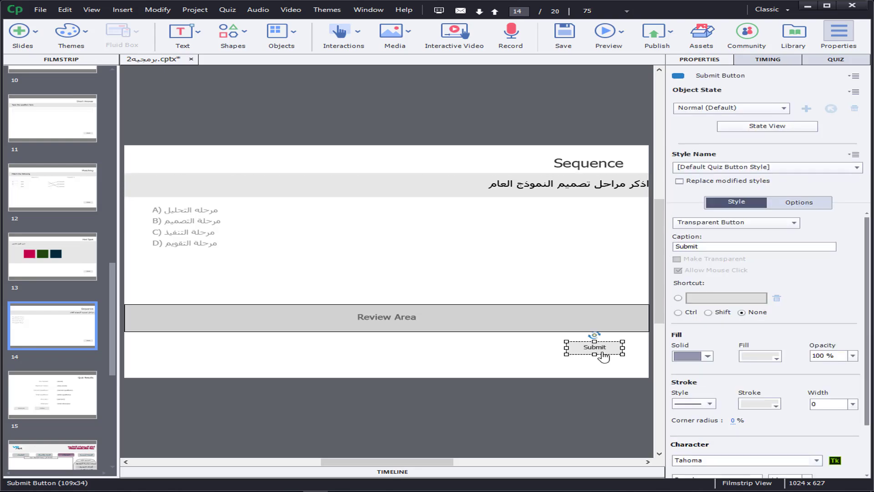
click(589, 165)
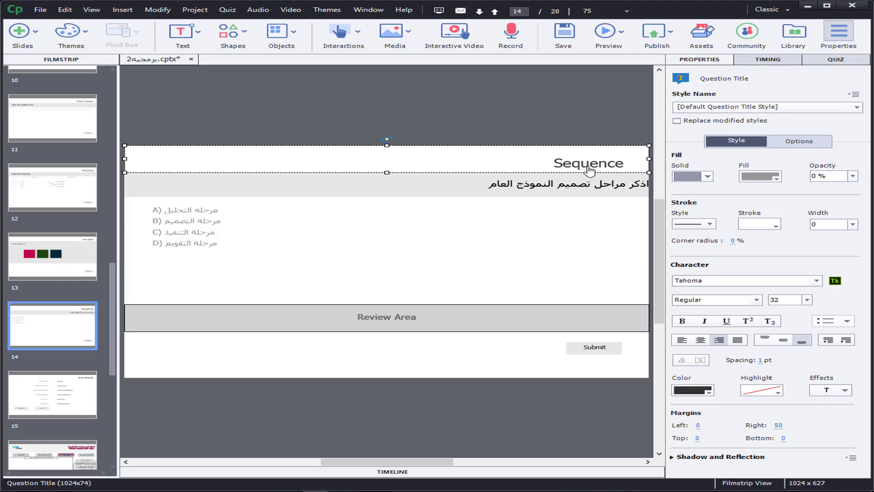
Step: Open the Quiz Results slide and start a preview of the whole project
scroll(110, 343, down, 1)
scroll(111, 342, down, 1)
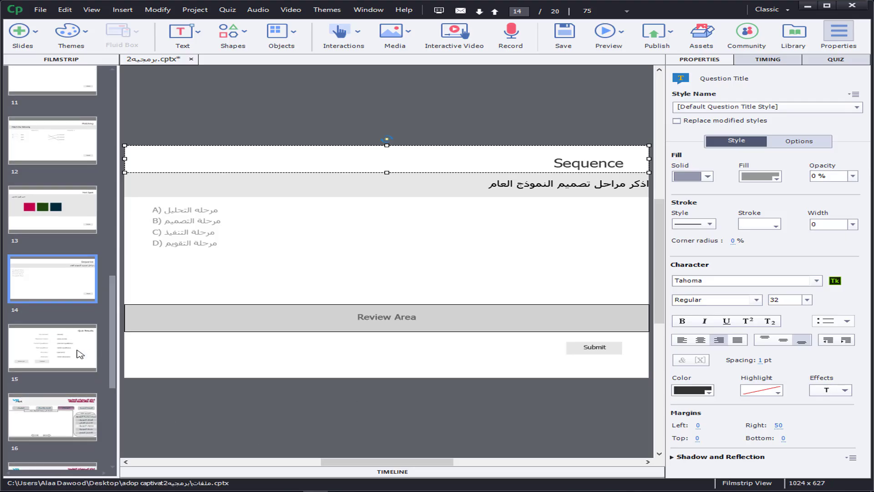
click(67, 350)
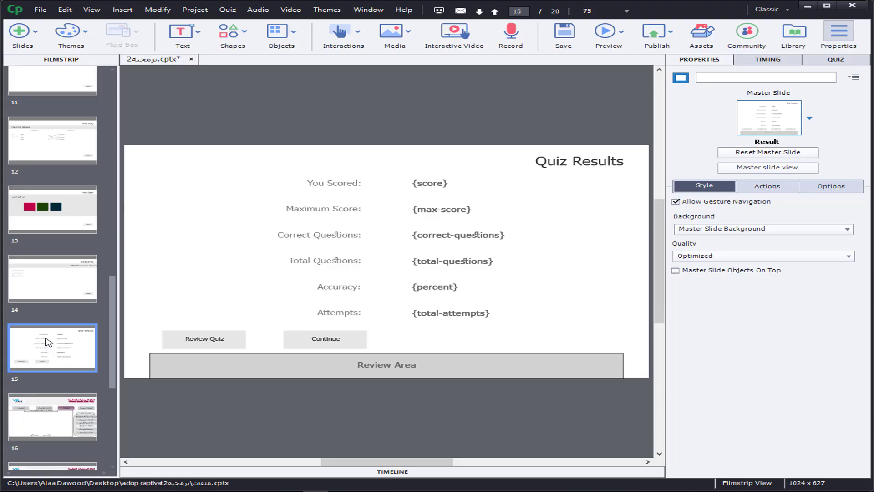
click(613, 41)
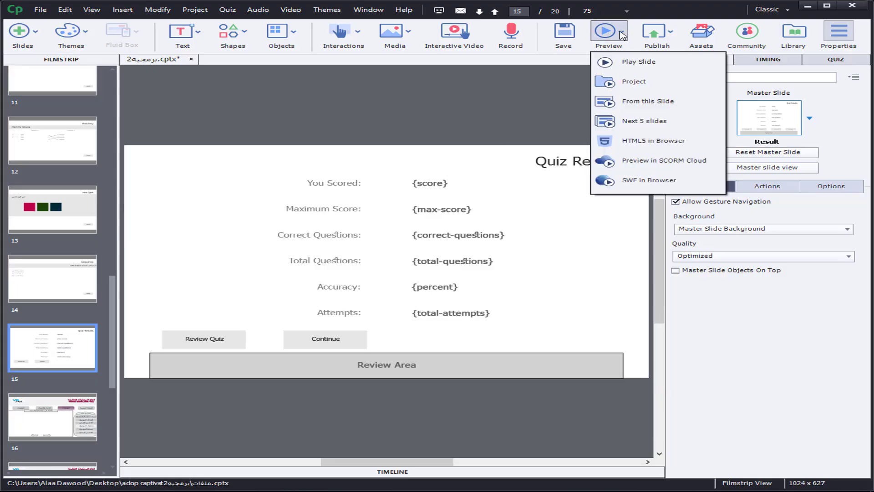
click(622, 82)
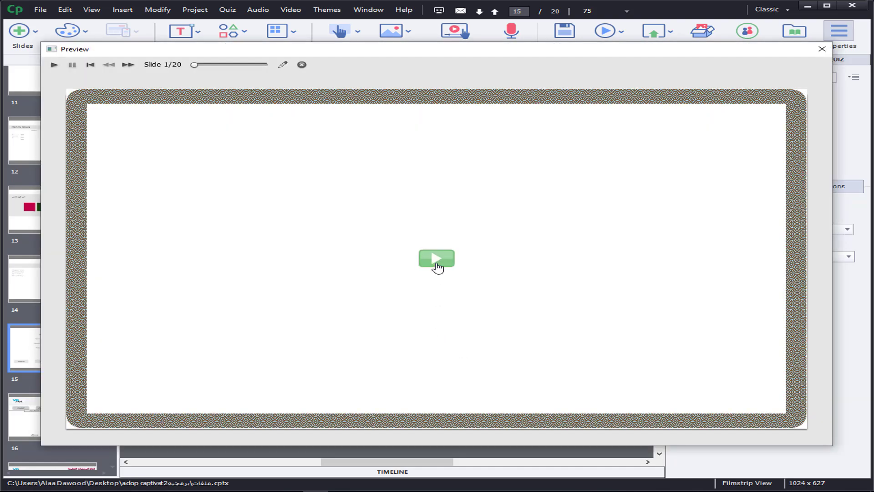
click(438, 264)
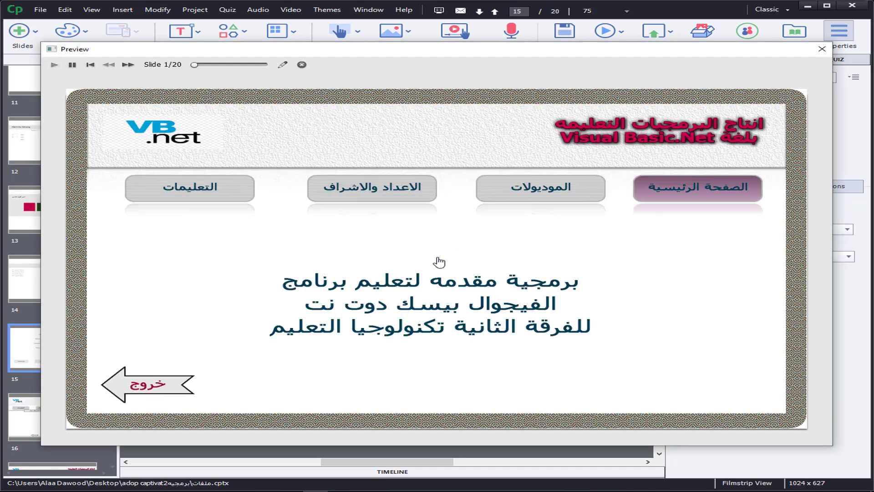
Step: In the preview, go through الموديولات to الموديول الاول and start its الاختبار القبلي
click(548, 189)
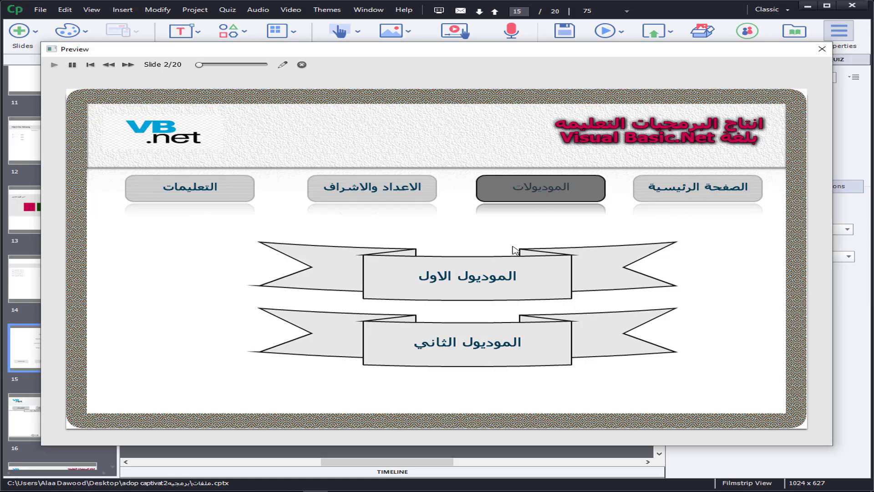
click(460, 290)
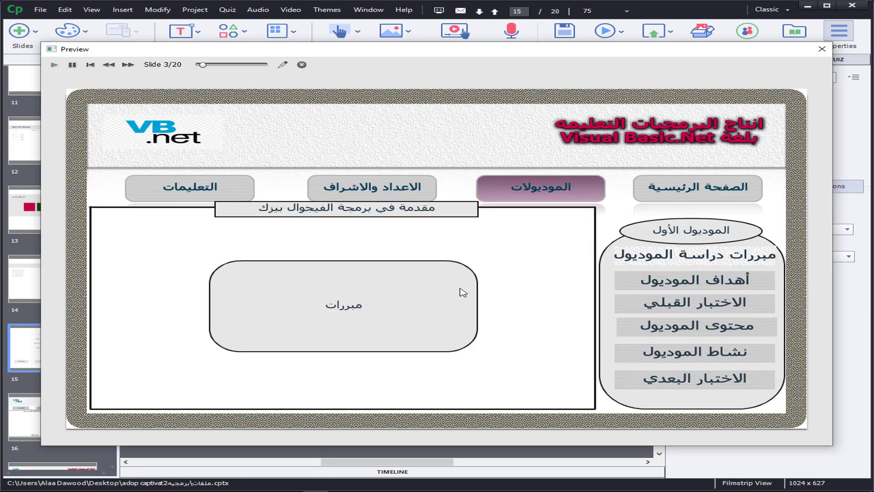
click(696, 307)
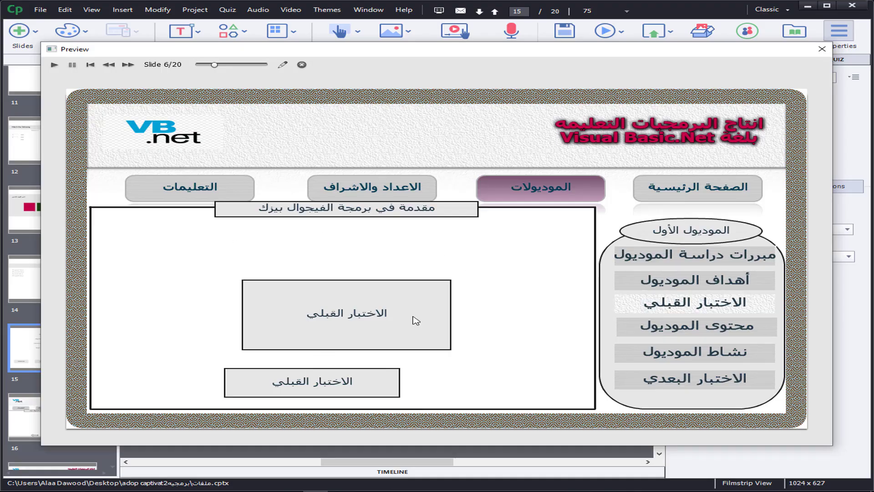
click(329, 387)
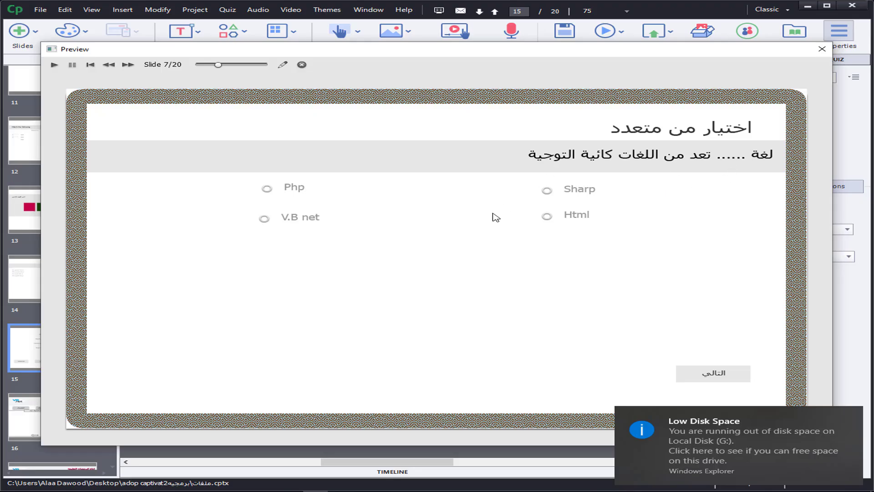
Step: Submit "V.B net" for the multiple-choice question and "صح" for the True/False question
click(294, 221)
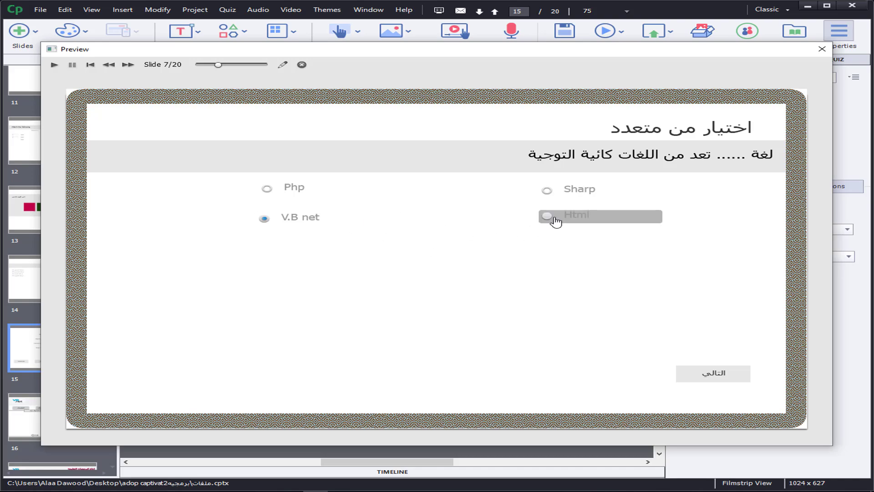
click(716, 377)
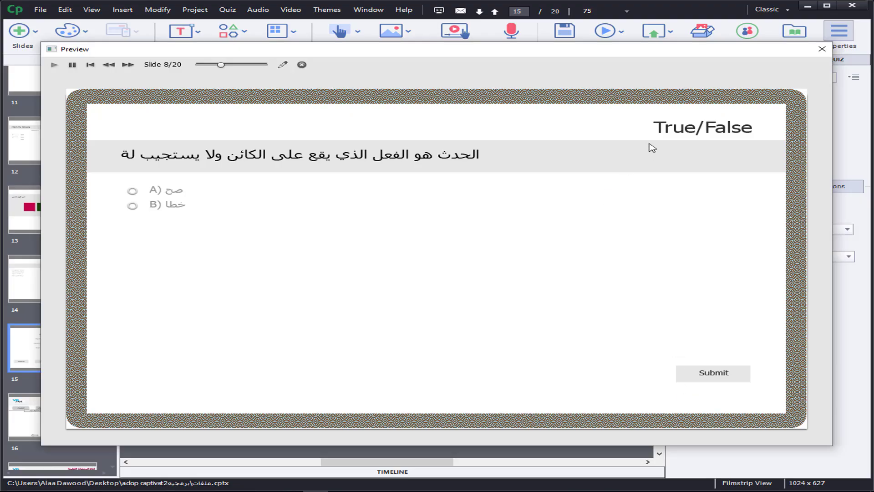
click(171, 192)
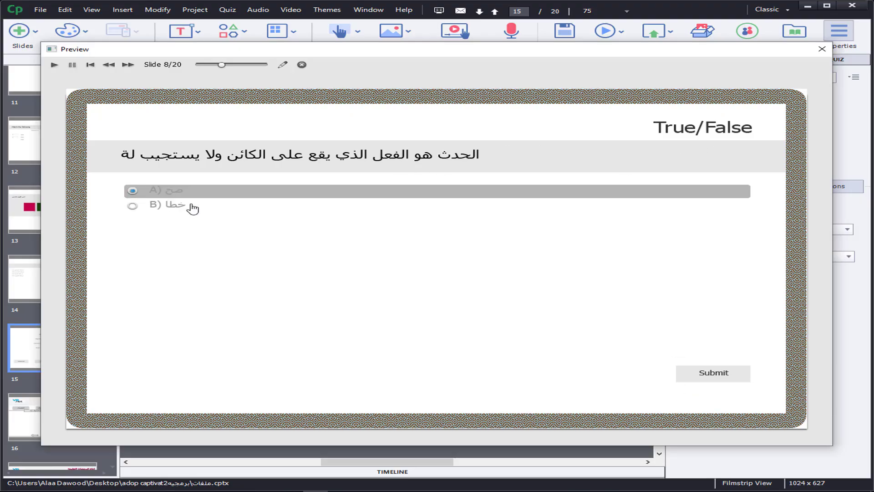
click(734, 378)
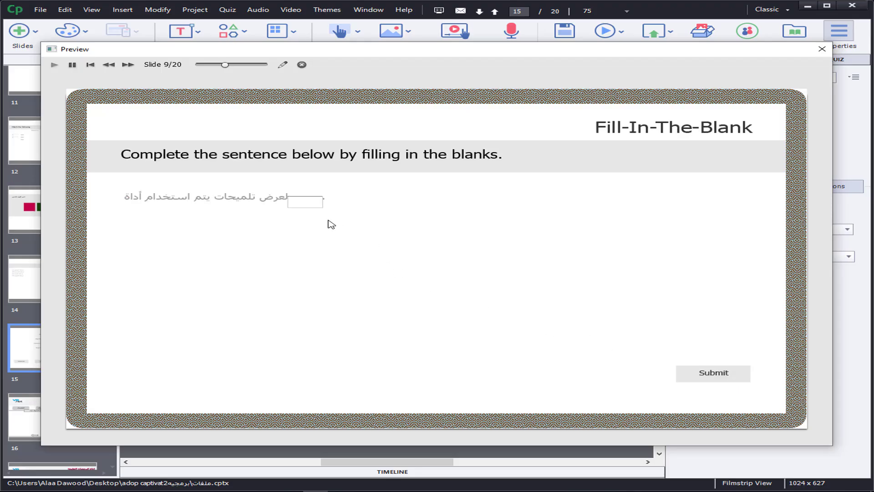
Step: Submit "p" in the text-entry blank question and choose and submit ToolTip in the drop-down blank question
click(295, 203)
text(p)
click(729, 377)
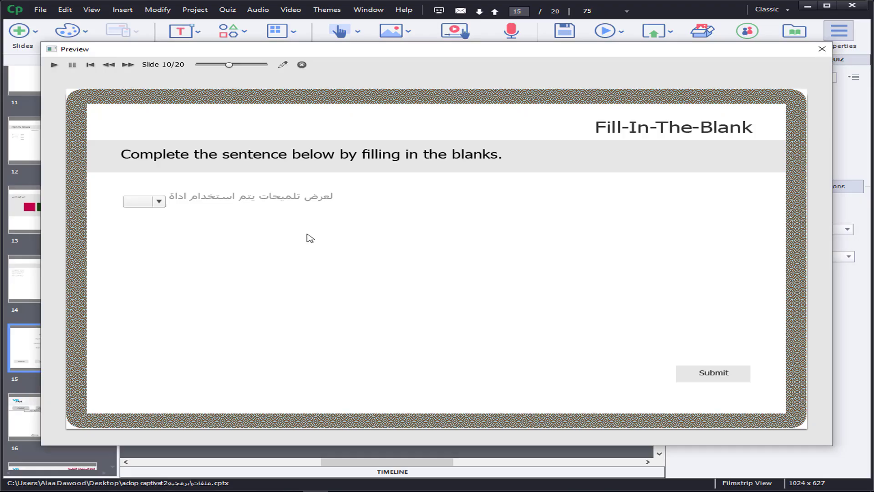
click(159, 203)
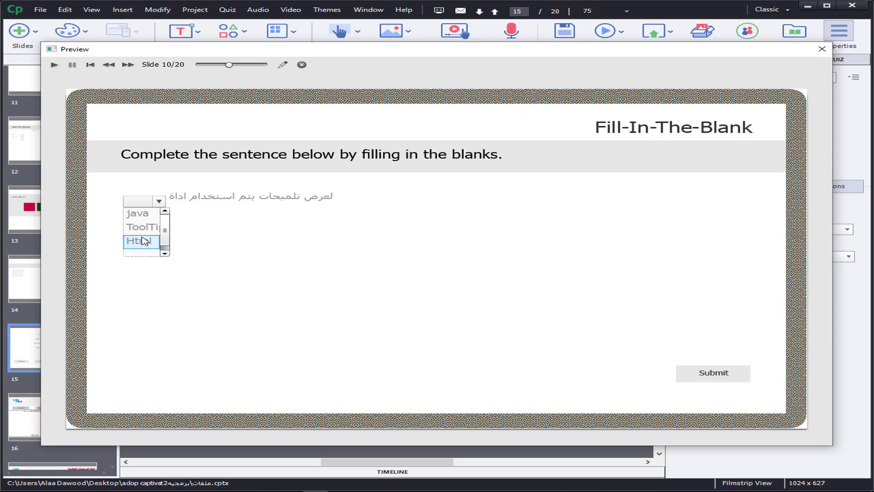
click(156, 228)
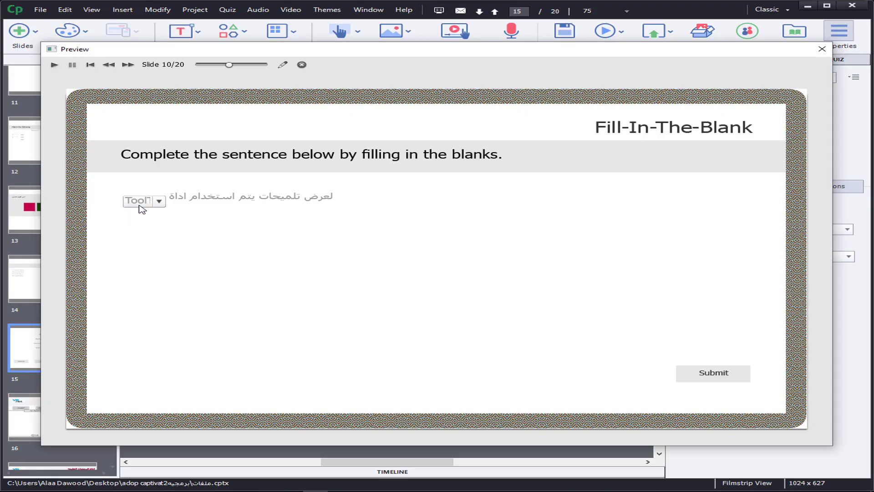
click(724, 384)
Step: Answer the Short Answer question with "السلام عليكم" and submit it
click(223, 199)
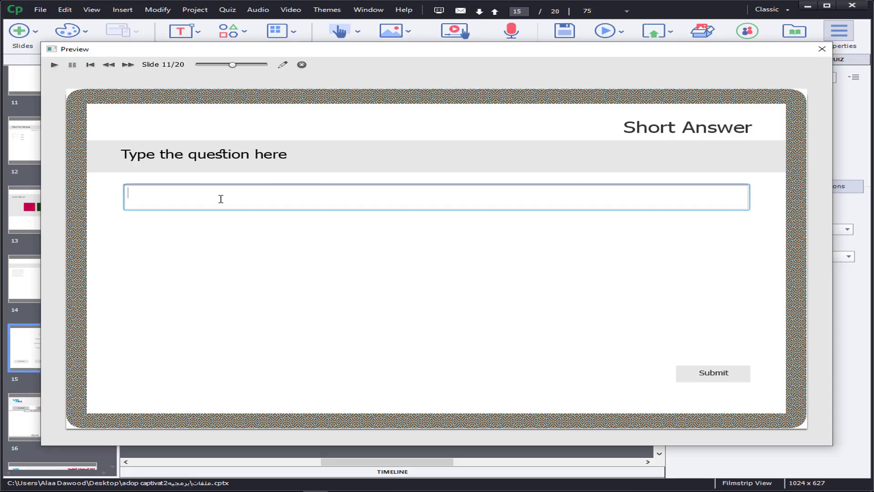
text(السلام عليكم)
click(712, 381)
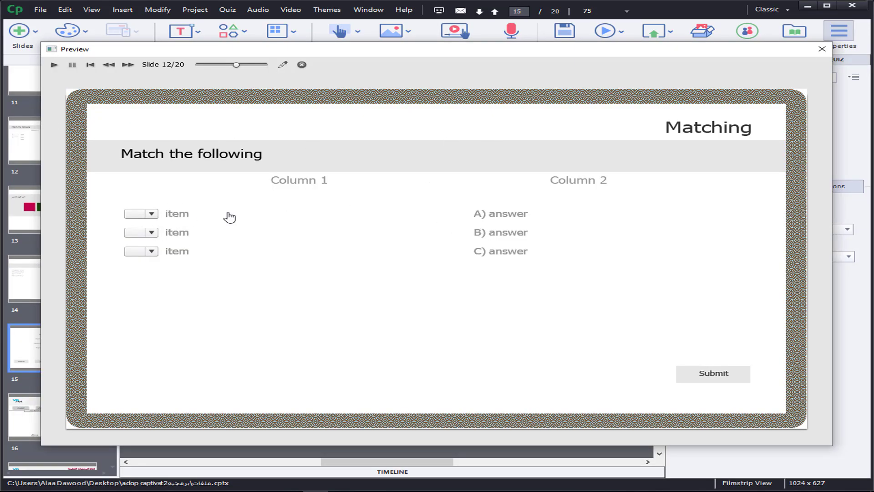
Step: Match the three items of the Matching question to B, A and C in order and submit it
click(152, 215)
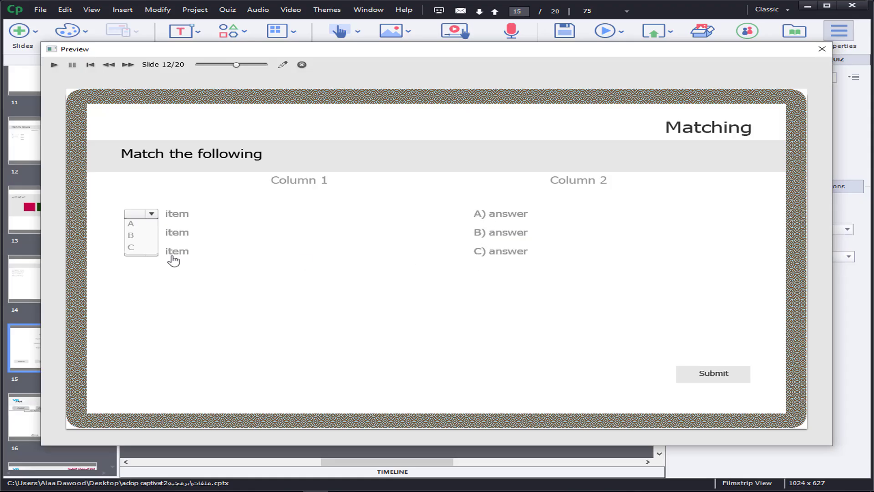
click(150, 235)
click(152, 232)
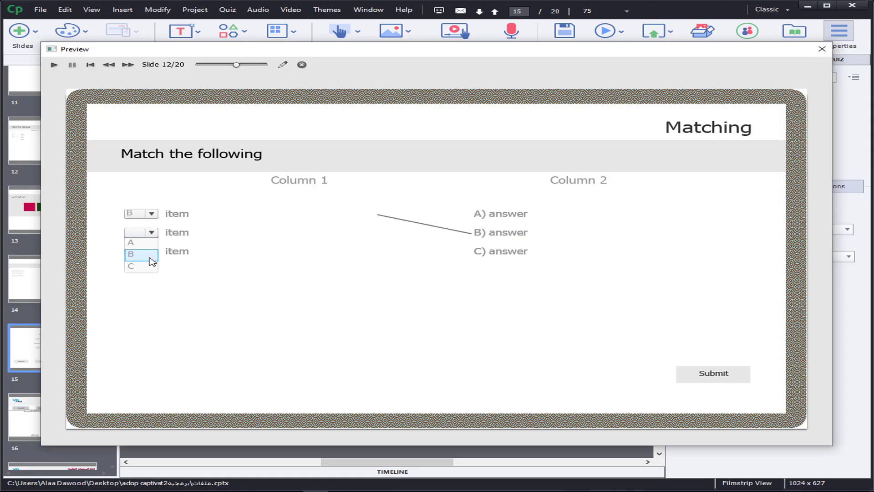
click(136, 244)
click(151, 251)
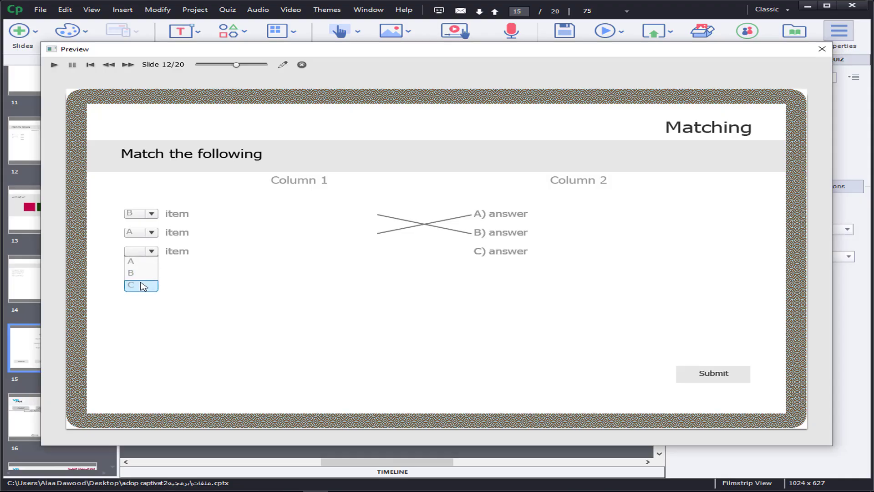
click(140, 285)
click(709, 374)
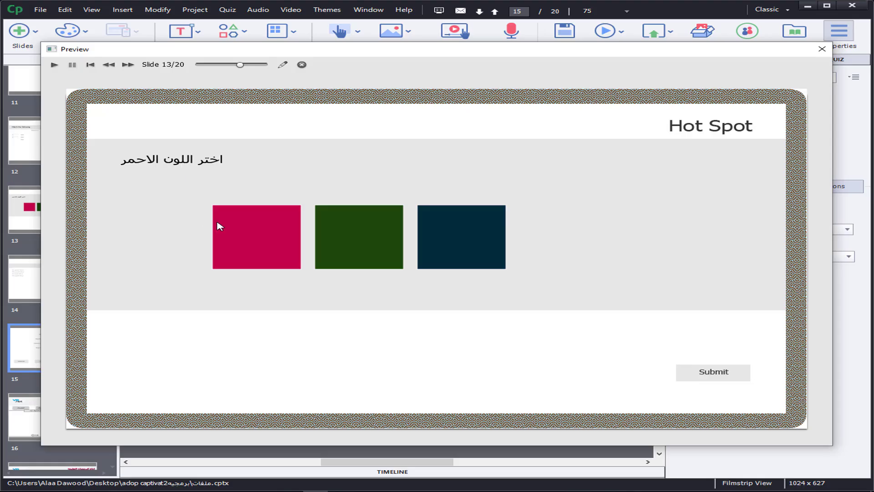
Step: Submit the red square in the Hot Spot question and order the Sequence answers التحليل, التصميم, التنفيذ, التقويم before submitting
click(254, 234)
click(722, 376)
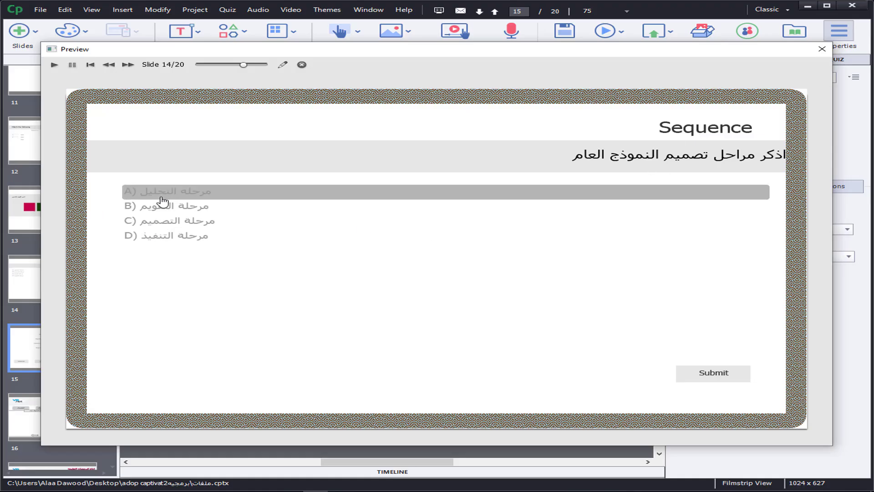
drag(158, 228, 157, 208)
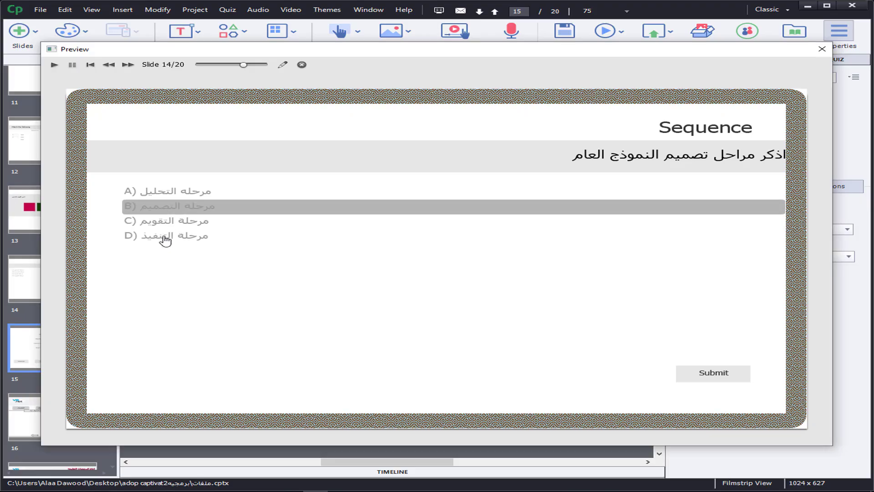
drag(158, 240, 151, 224)
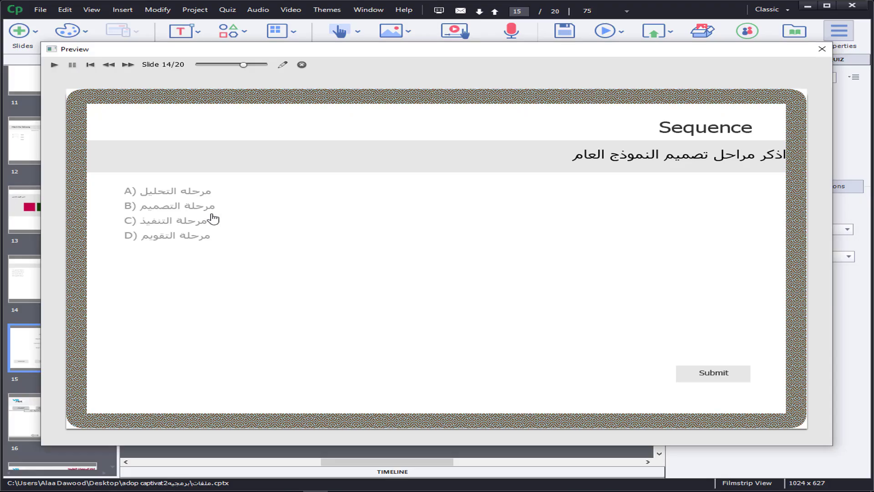
mouse_move(172, 220)
mouse_down()
mouse_move(171, 242)
mouse_move(157, 216)
mouse_move(141, 212)
mouse_move(162, 228)
mouse_move(166, 205)
mouse_move(166, 221)
mouse_up()
click(740, 376)
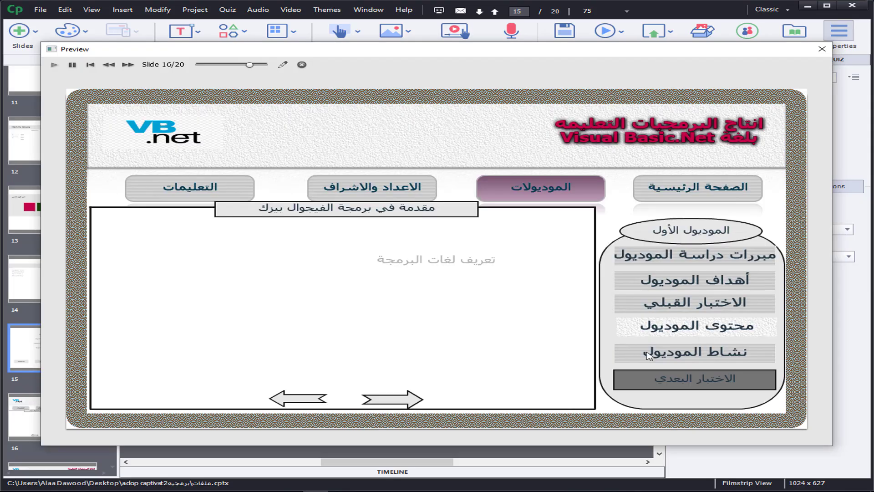
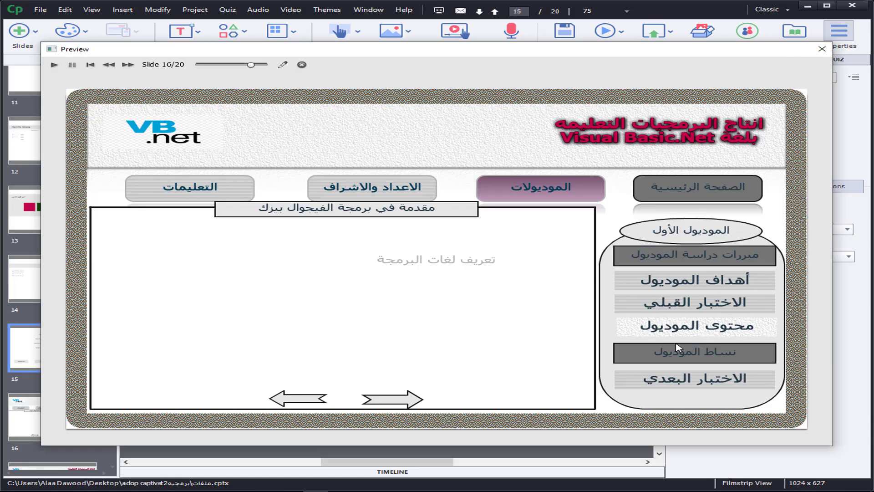
Step: Try the الاختبار القبلي and محتوى الموديول menu buttons in the preview and close the preview
click(723, 298)
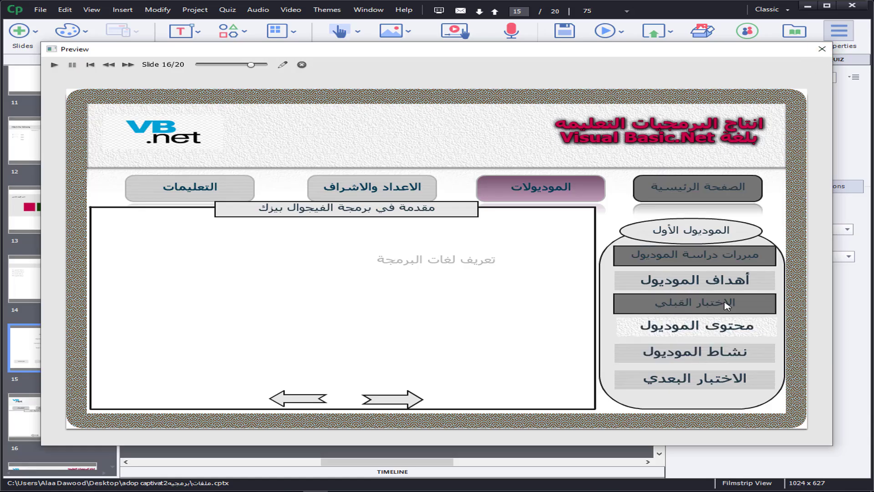
click(663, 333)
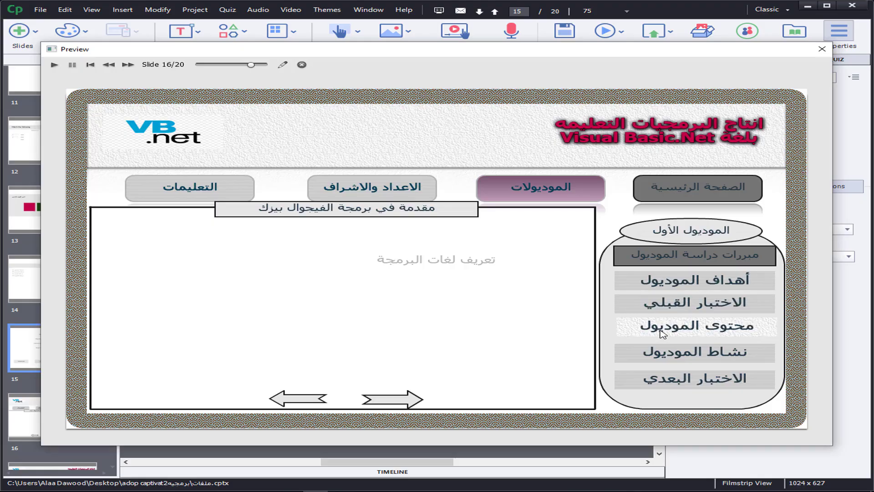
click(822, 49)
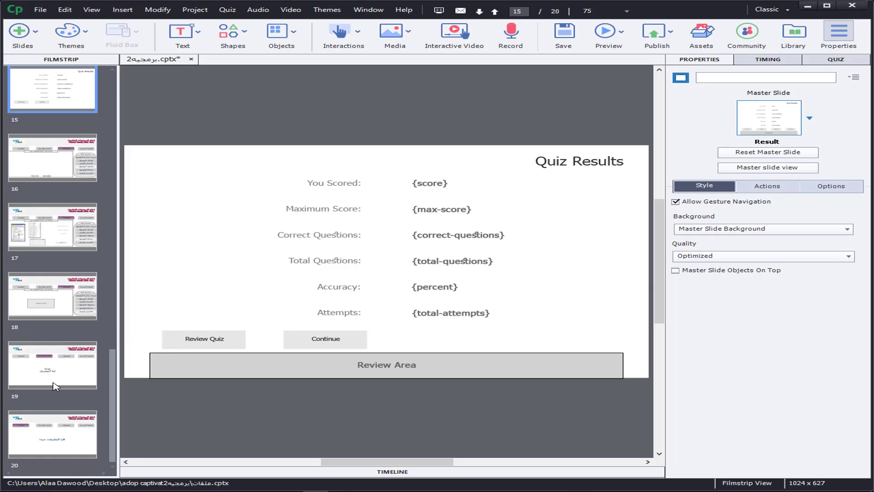
Step: On slide 18, draw a rounded rectangle about 244 by 57 pixels below the grey box and label it "الاختبار البعدي"
click(60, 309)
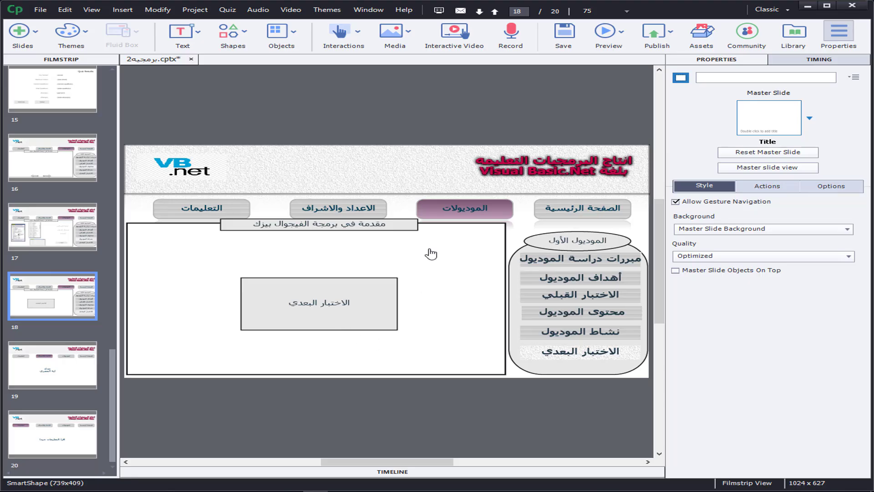
click(234, 31)
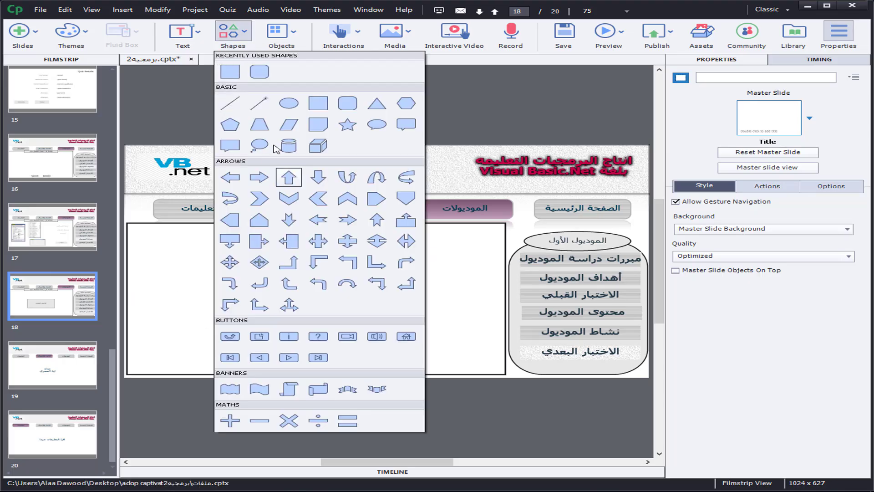
click(260, 72)
drag(259, 337, 385, 359)
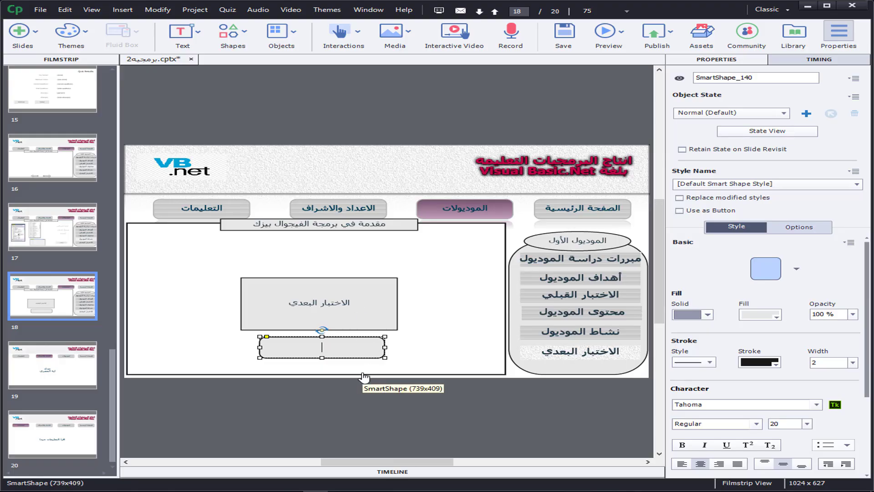
text(الاختبار )
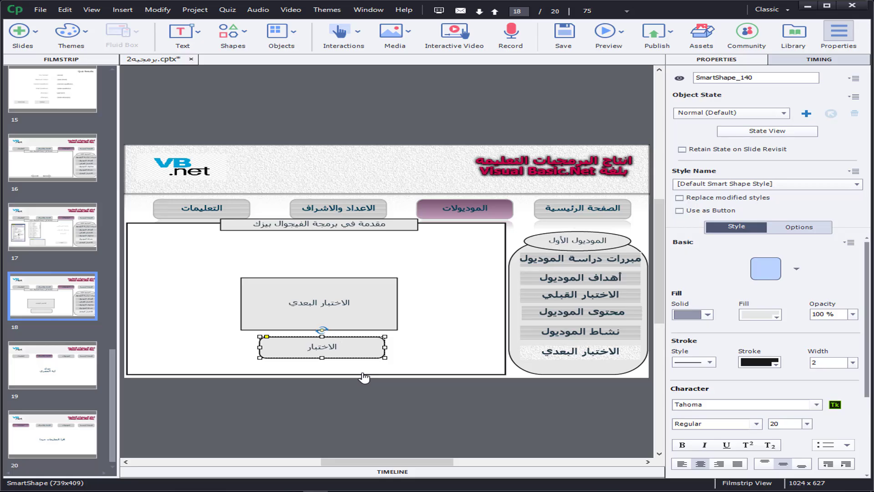
text(البعدي)
click(345, 356)
click(345, 356)
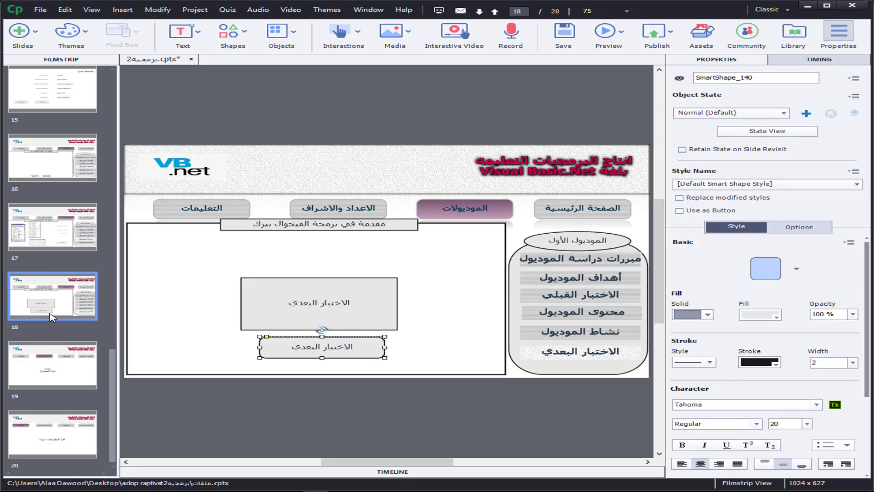
Step: Insert one graded Multiple Choice and one graded True/False question slide after the post-test slide
click(229, 10)
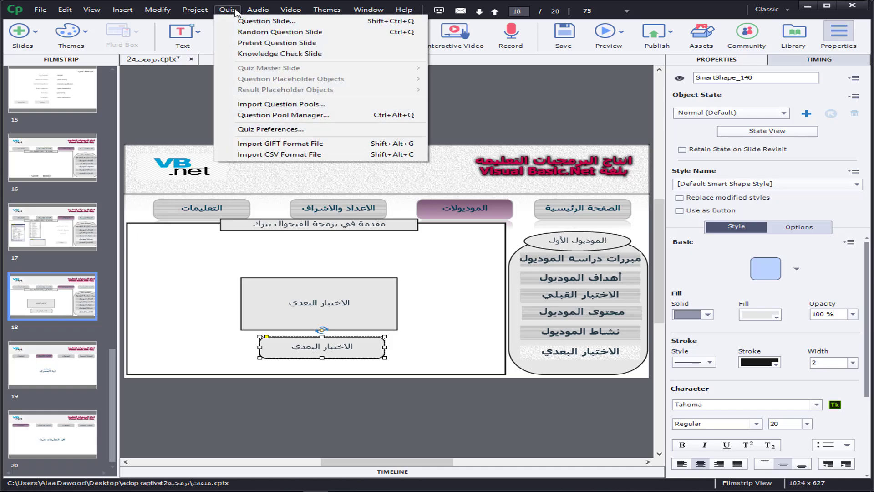
click(287, 23)
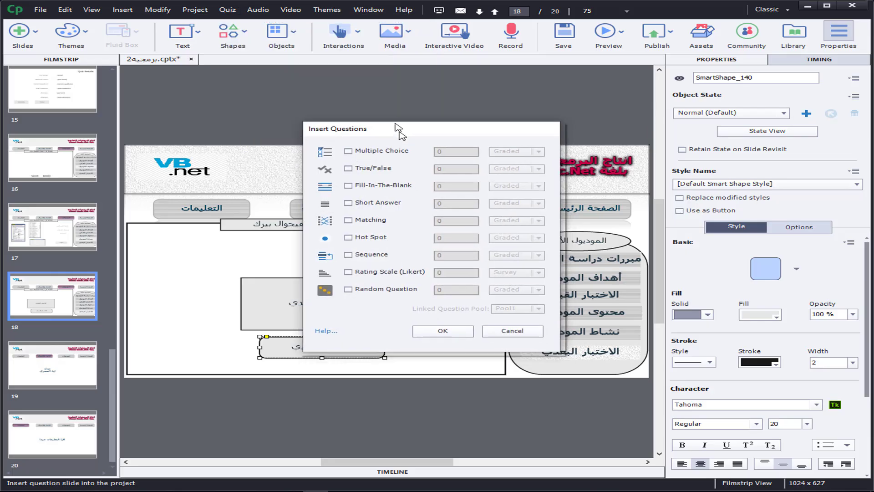
drag(395, 124, 382, 100)
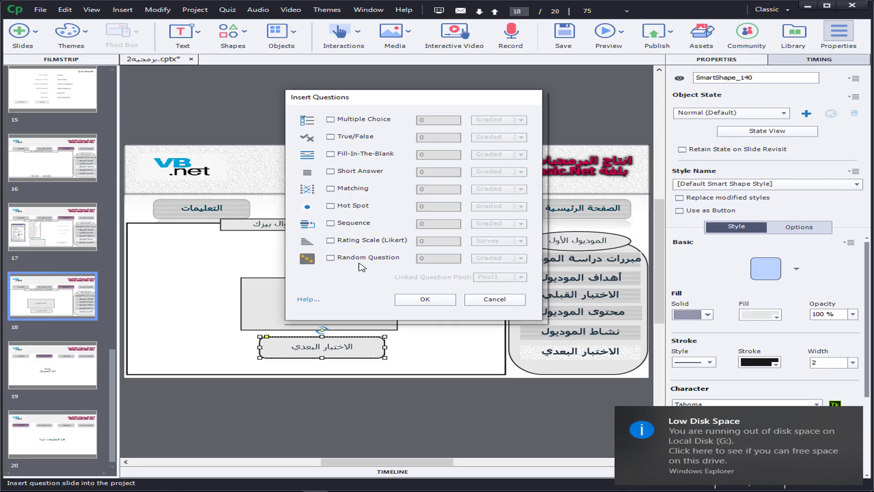
click(330, 119)
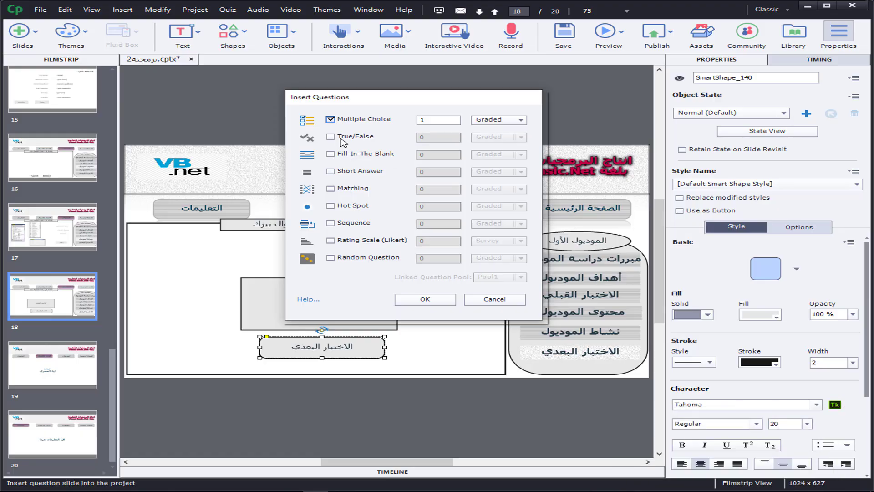
click(341, 140)
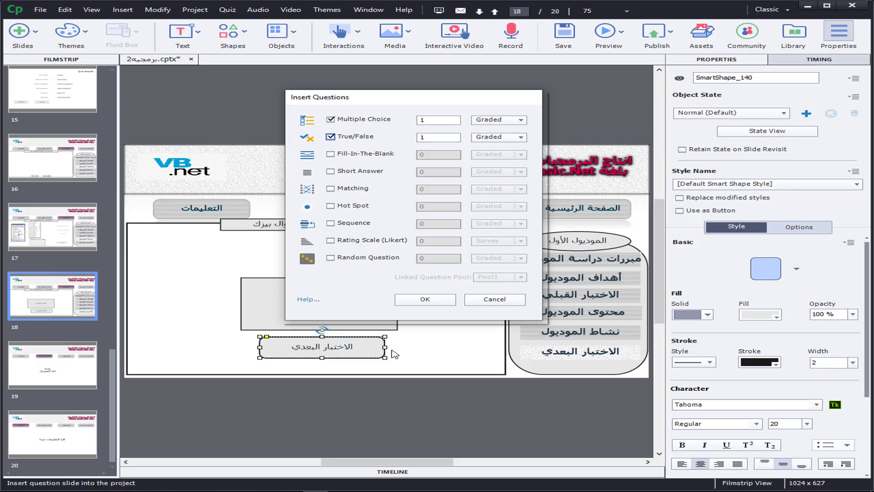
click(431, 304)
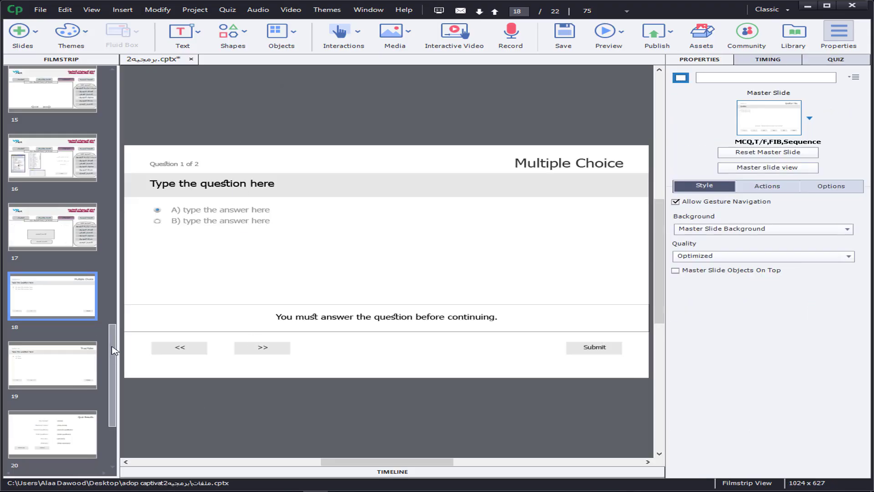
Step: Turn the rounded الاختبار البعدي shape on slide 17 into a button that jumps to slide 18 on success
scroll(114, 350, down, 2)
click(63, 214)
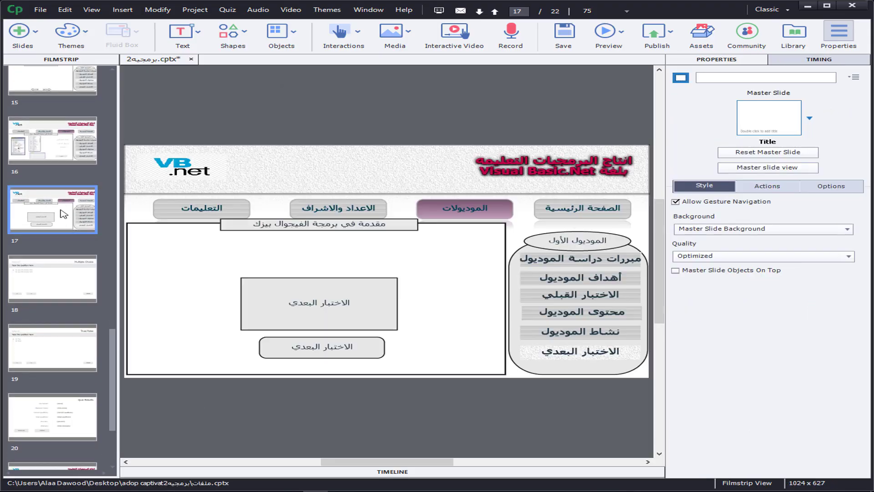
click(334, 351)
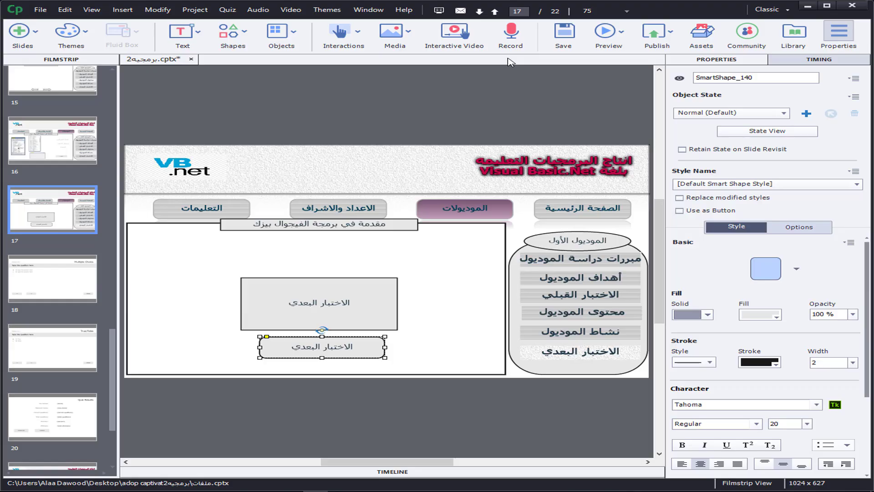
click(680, 211)
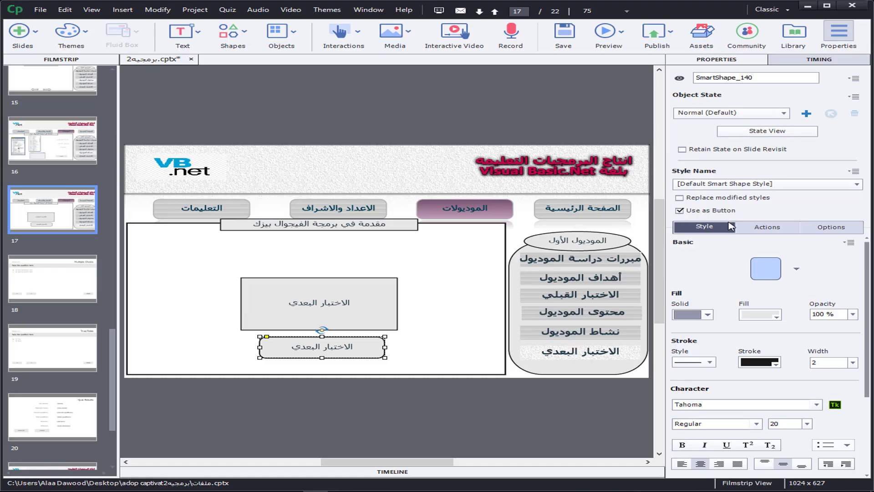
click(761, 230)
click(765, 258)
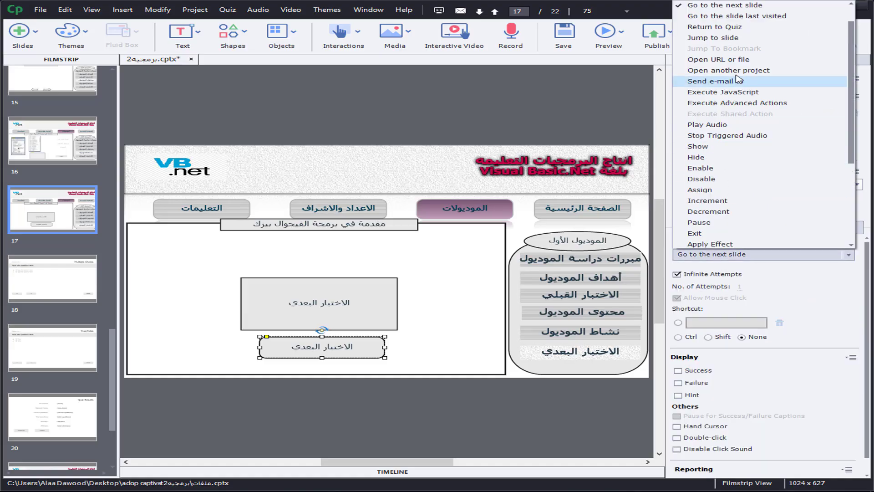
click(728, 39)
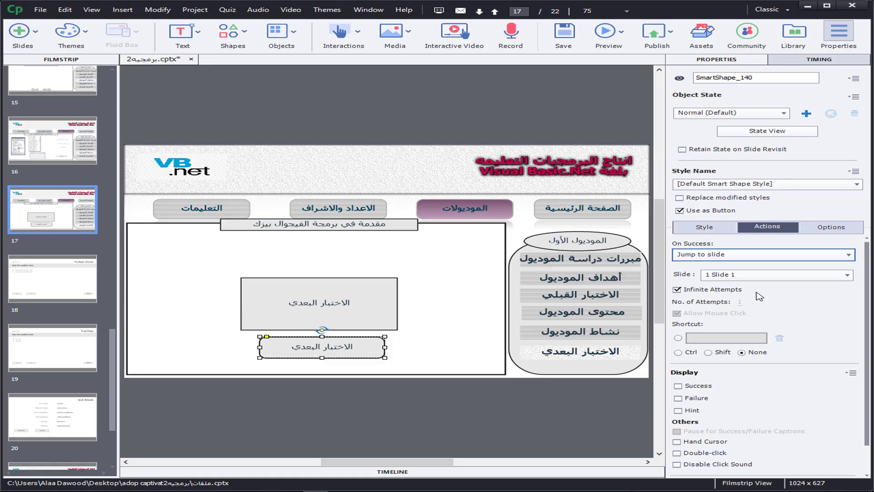
click(732, 276)
click(756, 220)
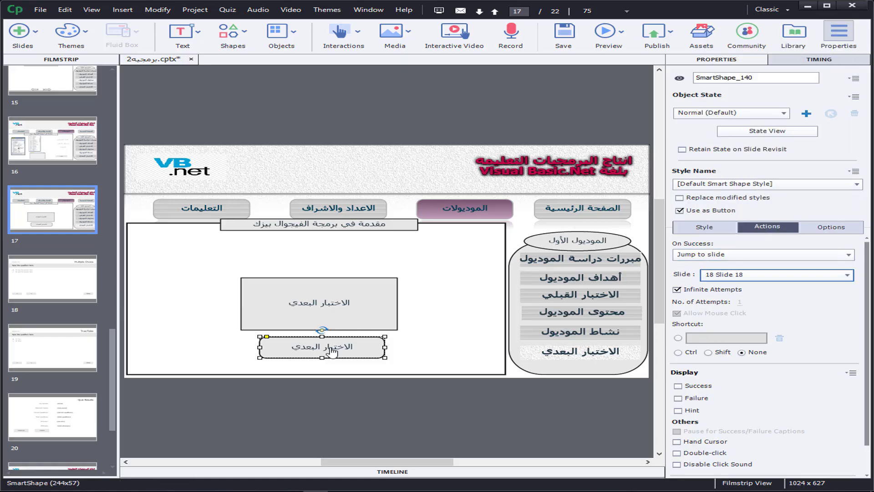
Step: On the Multiple Choice slide, check the quiz caption options and move the stacked incomplete, incorrect and correct captions apart
click(59, 286)
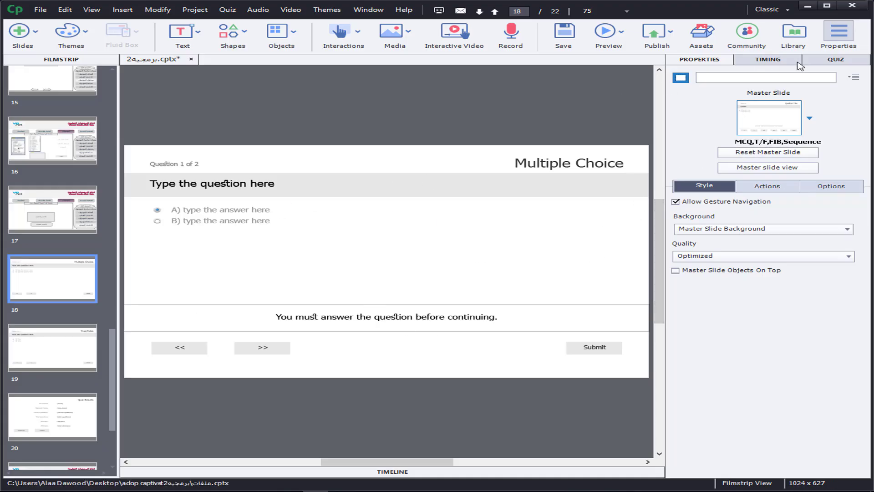
click(833, 61)
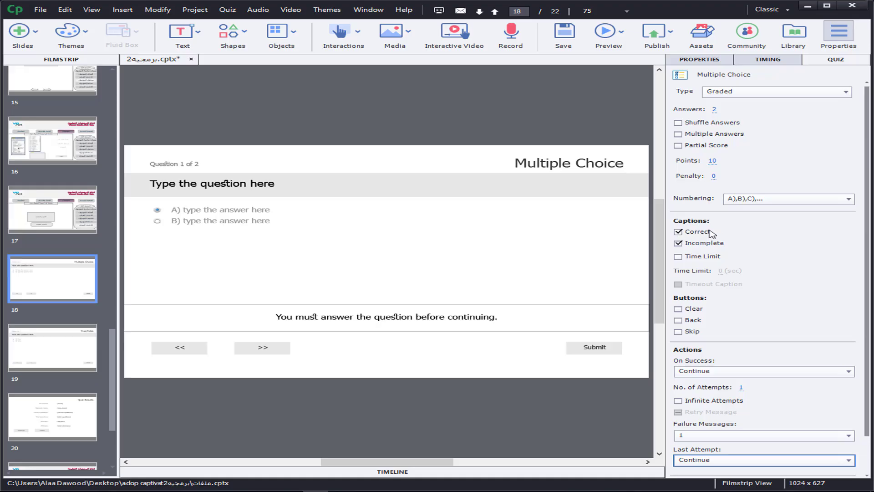
click(677, 239)
click(698, 240)
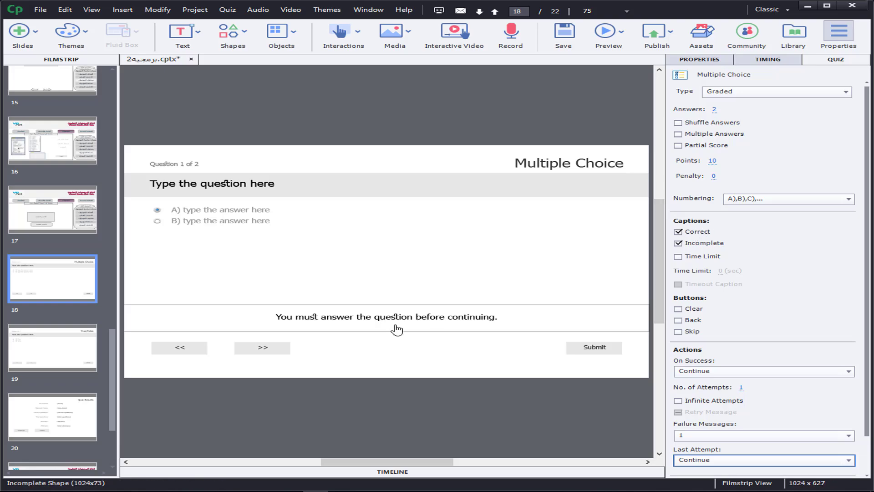
click(396, 307)
drag(399, 293, 395, 284)
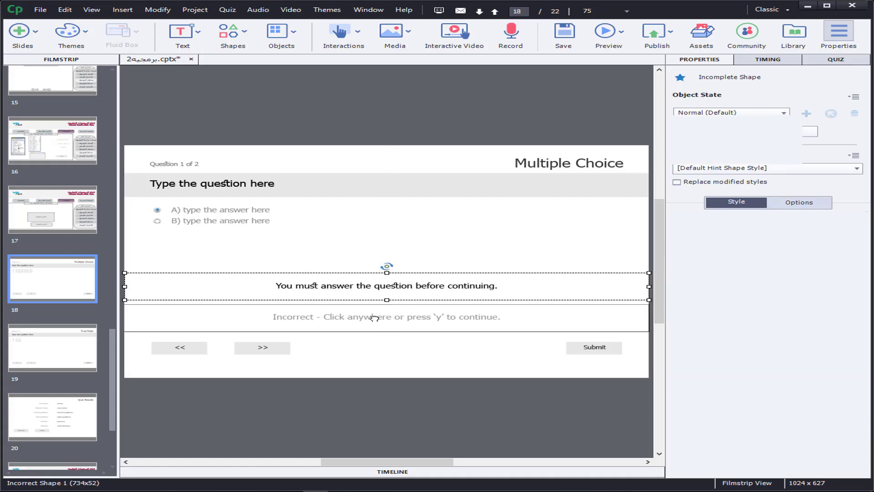
drag(386, 320, 380, 349)
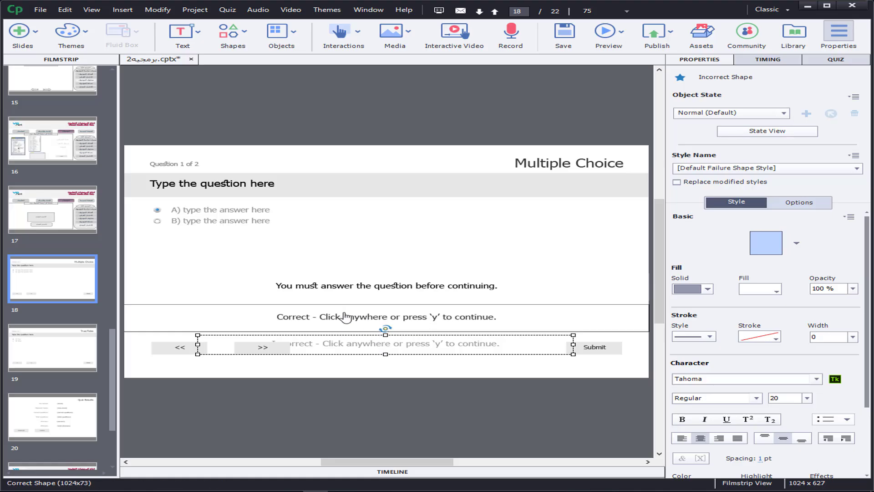
drag(346, 316, 346, 309)
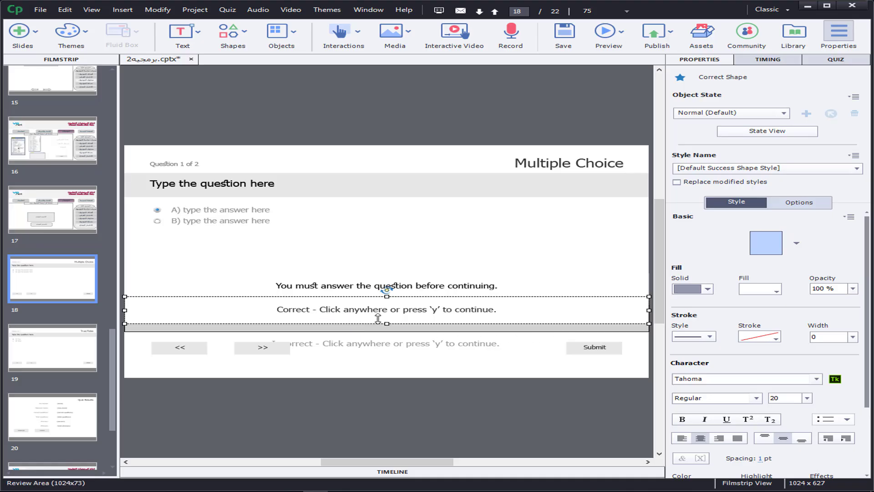
Step: Replace the correct caption's text with "احسنت"
double_click(290, 313)
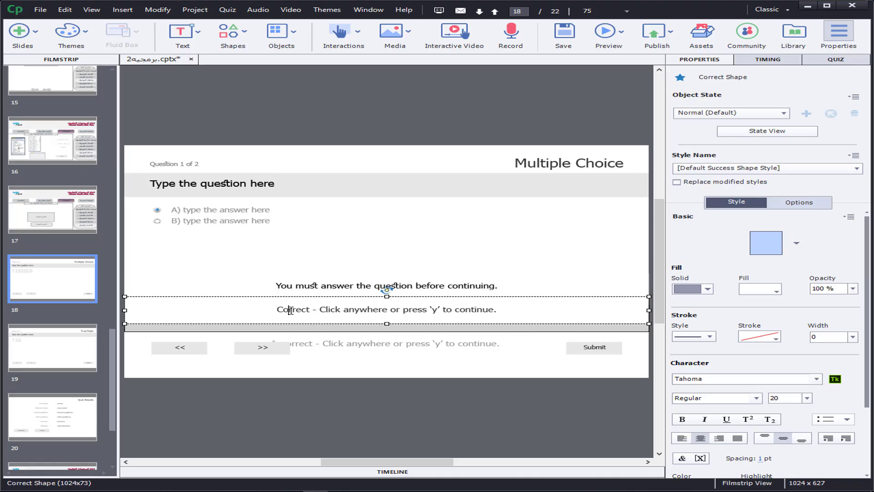
key(ctrl+a)
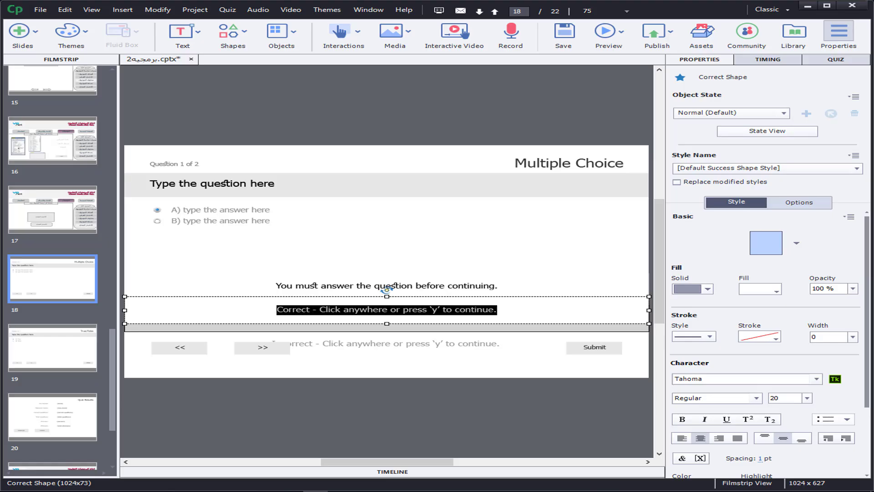
key(Delete)
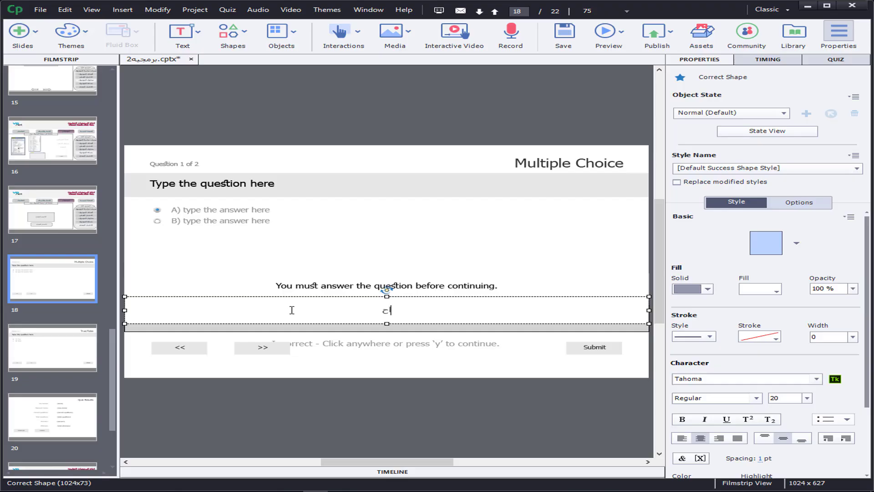
text(احسنت)
Step: Replace the incorrect caption's text with "اخفقت" and move that caption up over the correct caption
click(363, 347)
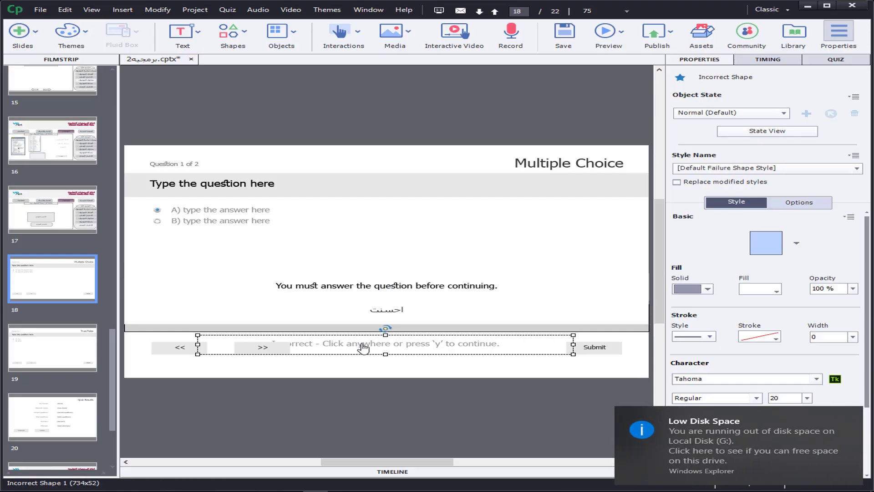
double_click(363, 347)
key(ctrl+a)
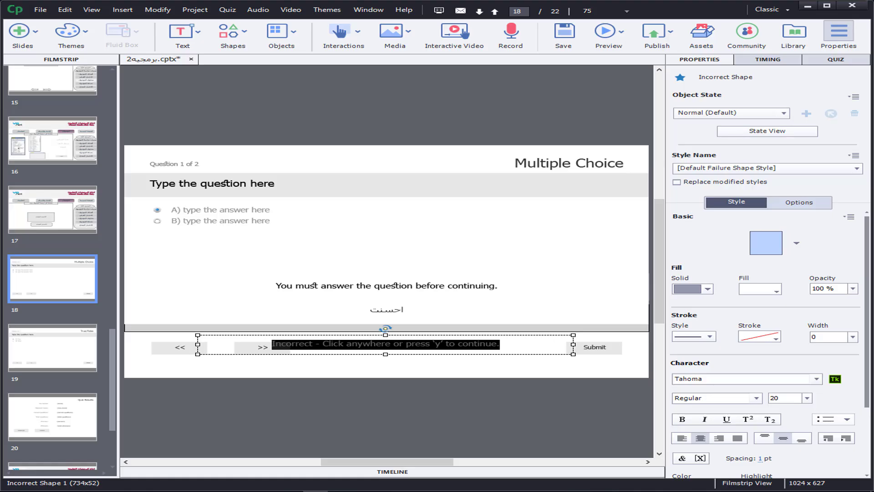
key(Delete)
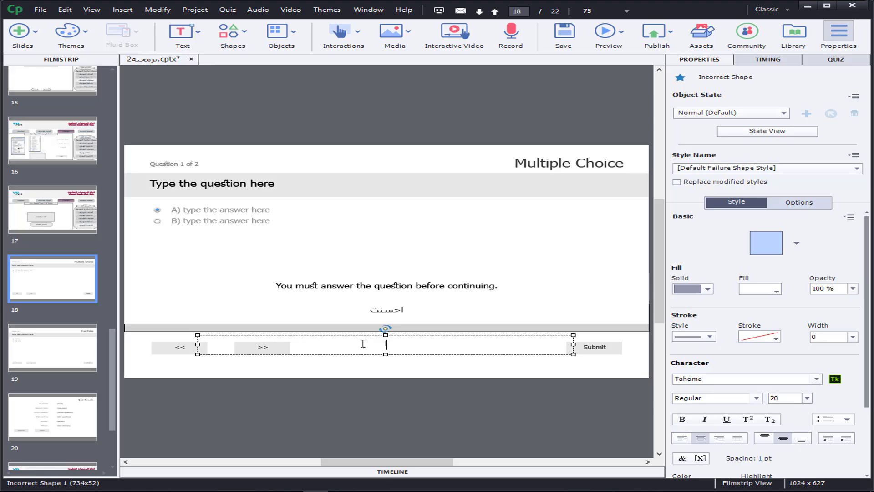
text(اخفقت)
click(404, 365)
drag(385, 344, 380, 306)
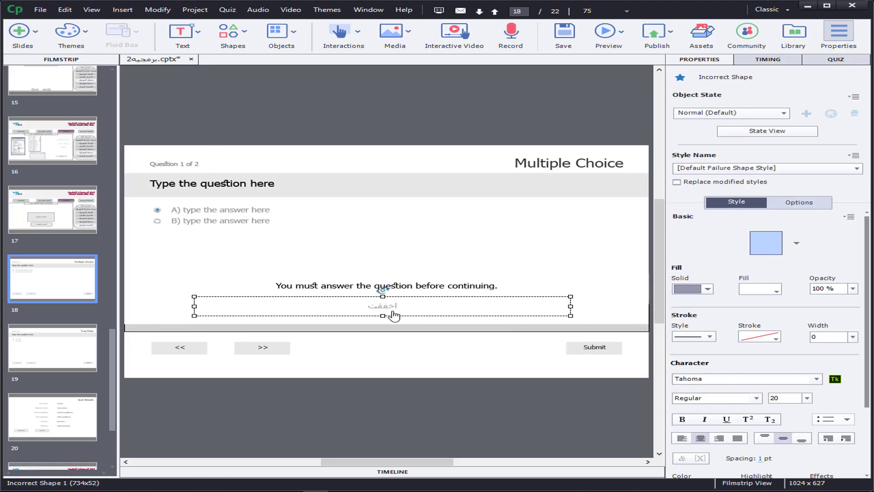
Step: Replace the incomplete caption's text with "قم بالاختيار اولا" and move that caption down over the incorrect caption
click(408, 285)
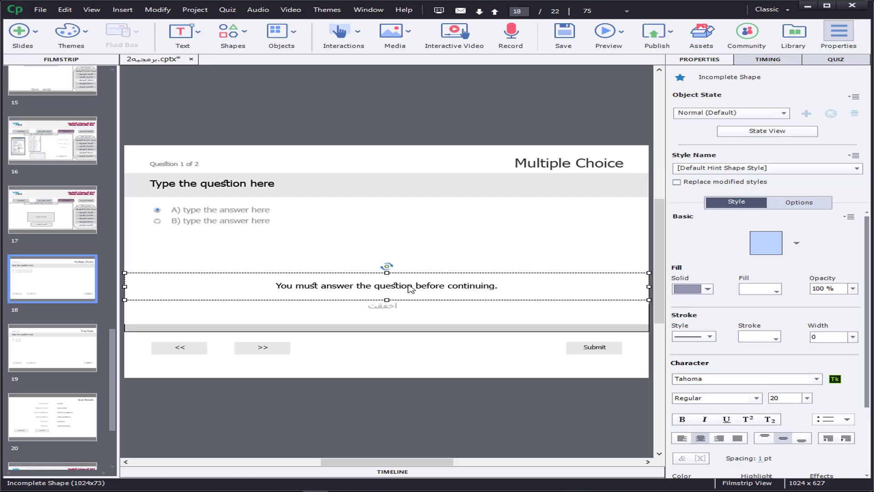
triple_click(410, 287)
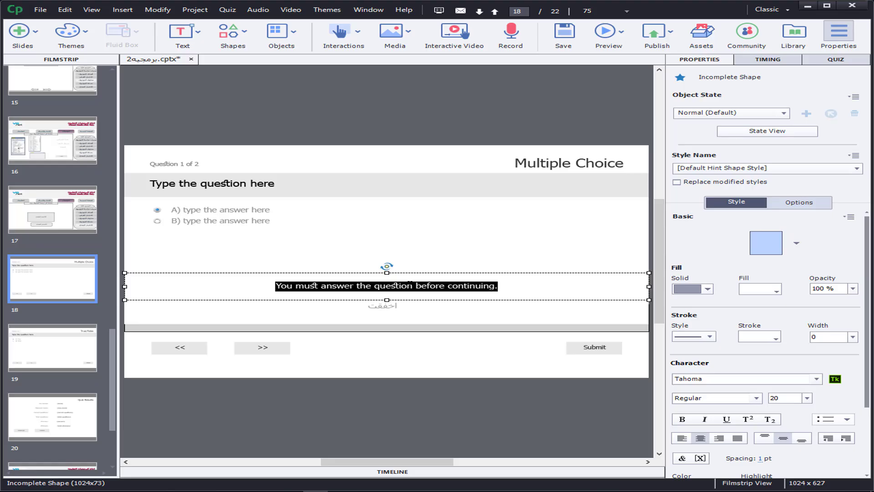
text(قم)
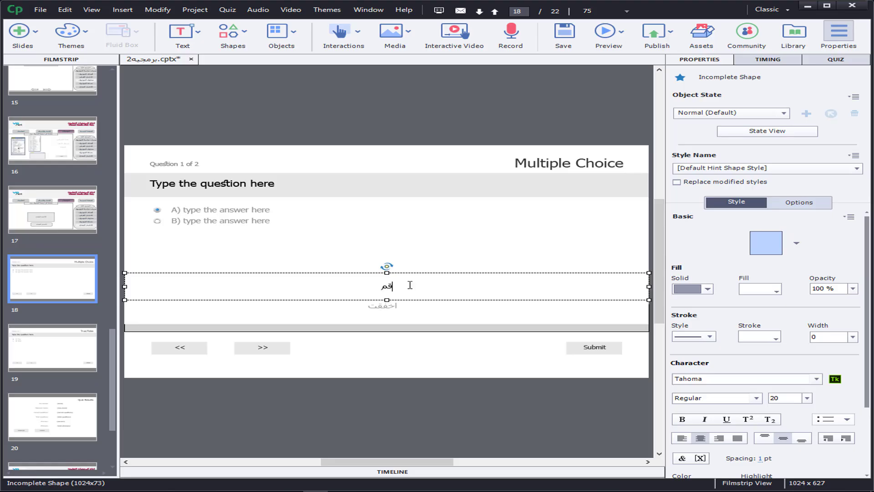
text( بالاختيار اولا)
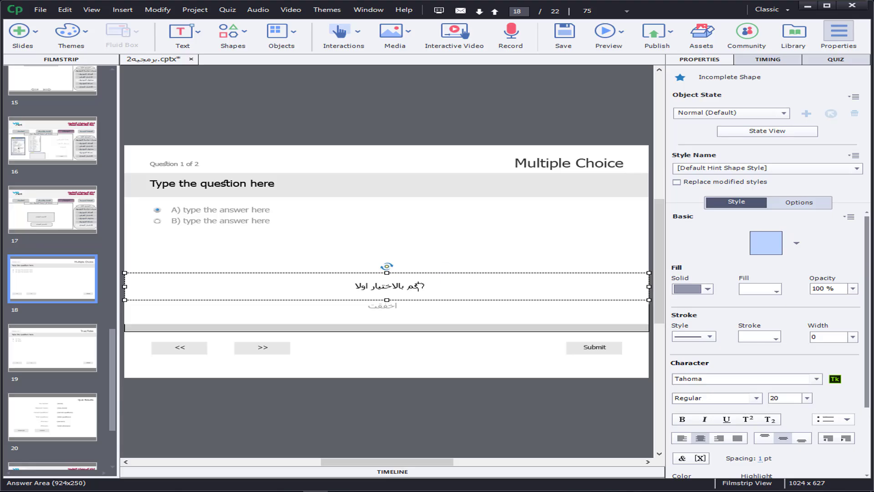
click(400, 290)
click(399, 290)
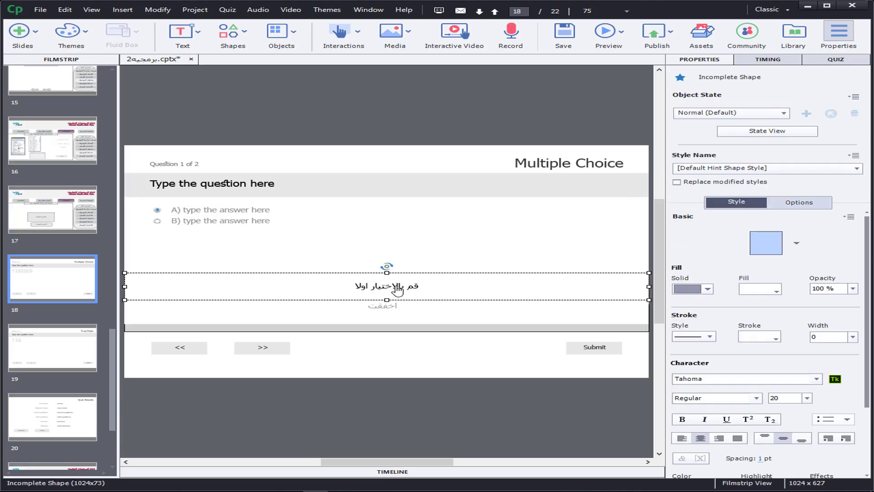
drag(397, 301, 394, 318)
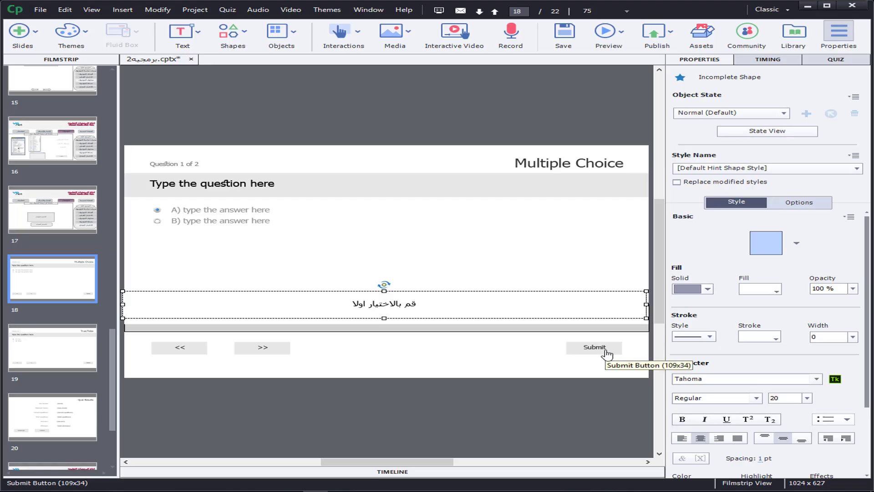
Step: Check the Multiple Choice question's quiz settings, including the attempts and failure message options
click(855, 61)
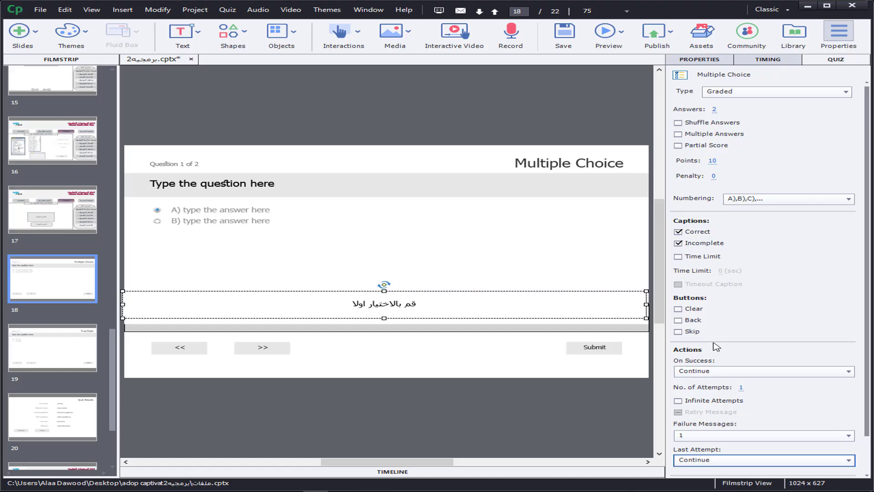
scroll(867, 319, down, 2)
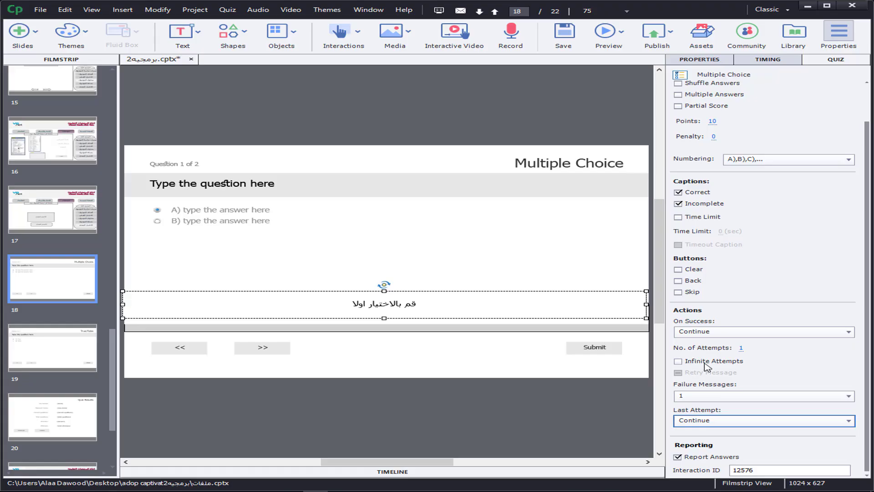
click(714, 399)
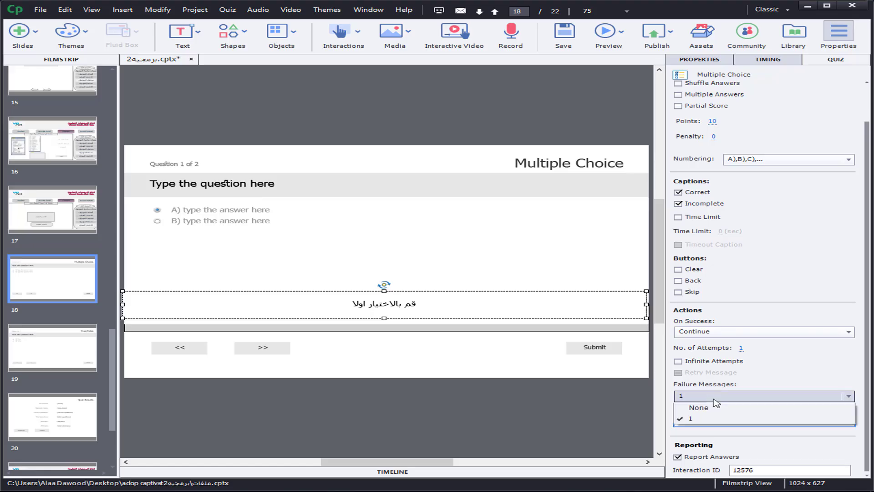
click(713, 399)
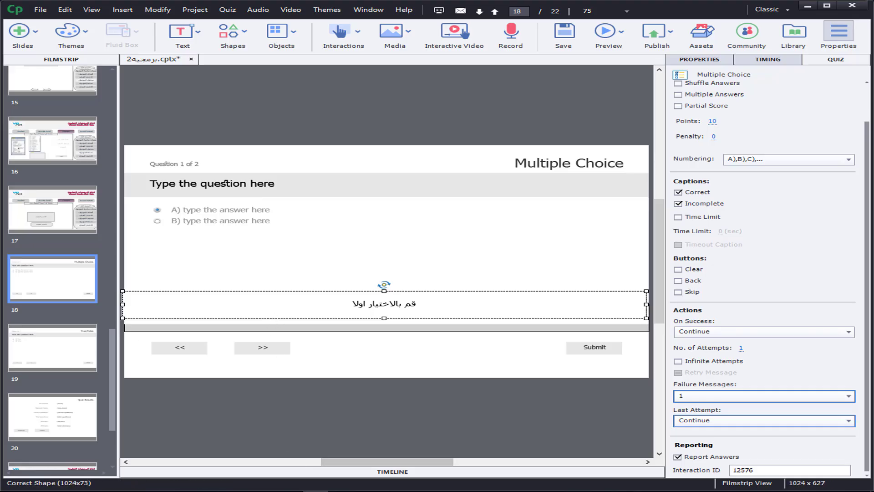
Step: Set the points of the True/False question on slide 19 to 1
click(38, 355)
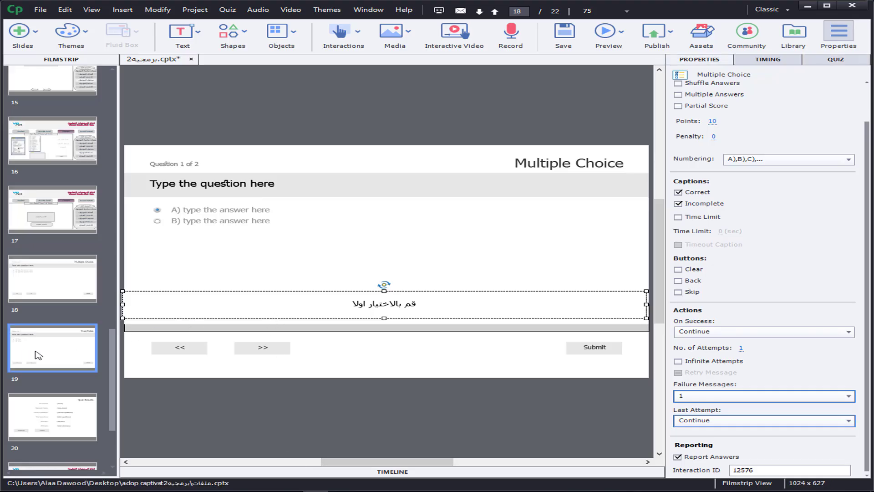
click(823, 64)
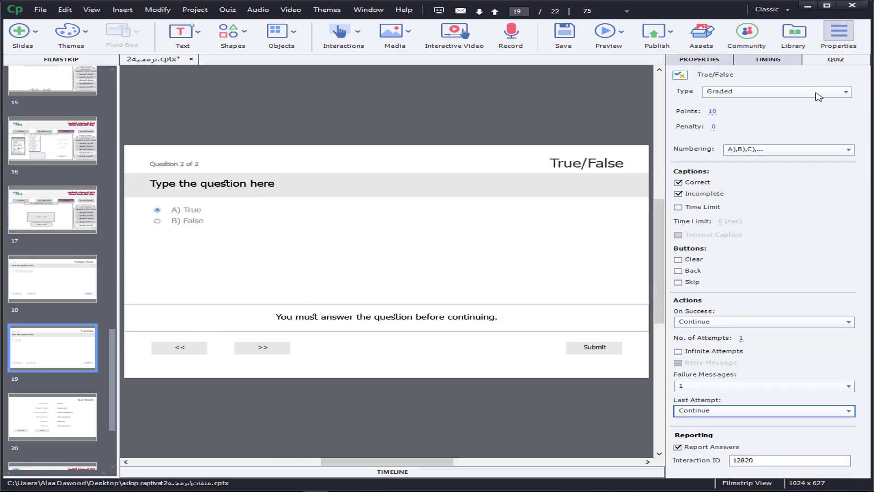
click(713, 111)
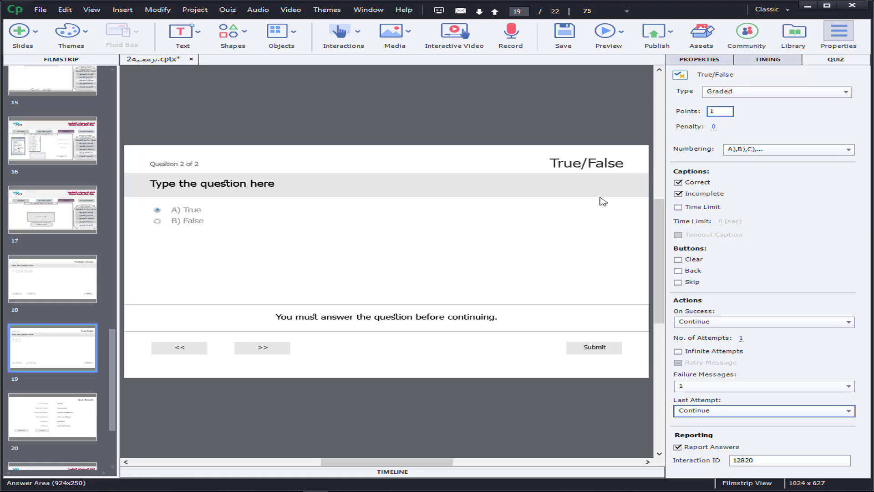
key(Return)
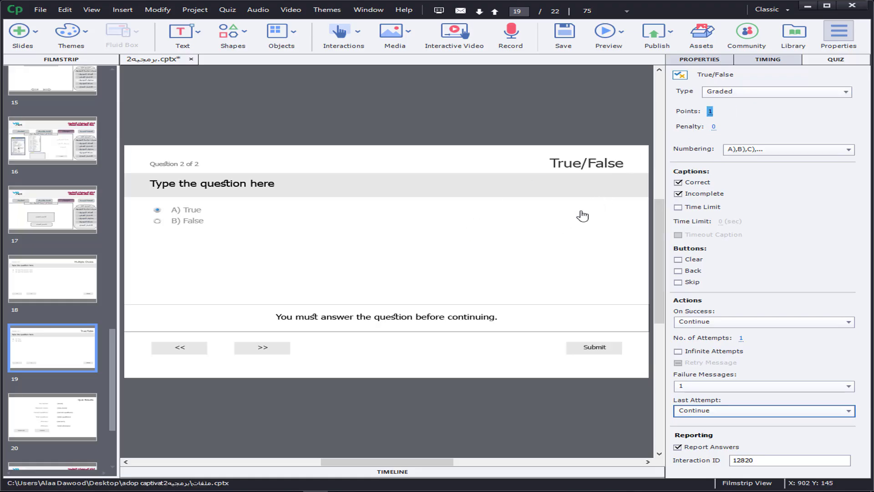
Step: Set the points of the Multiple Choice question on slide 18 to 1
click(69, 296)
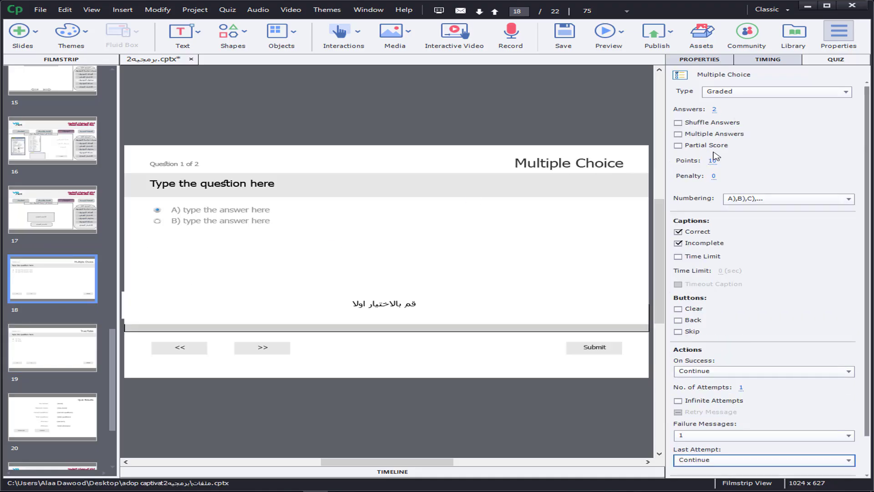
click(712, 161)
text(1)
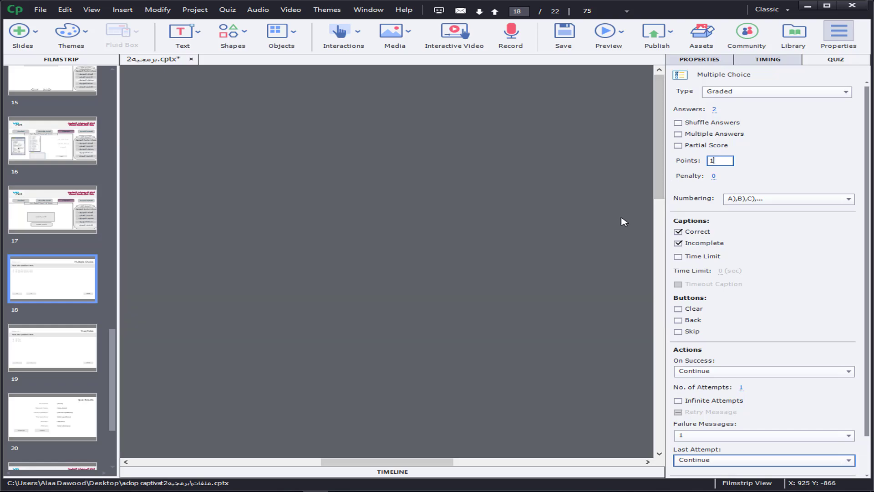
drag(658, 194, 667, 324)
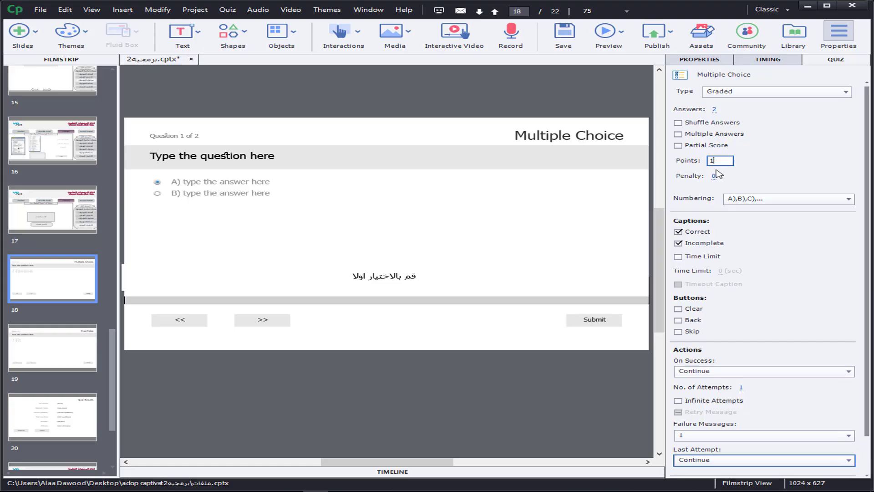
key(Return)
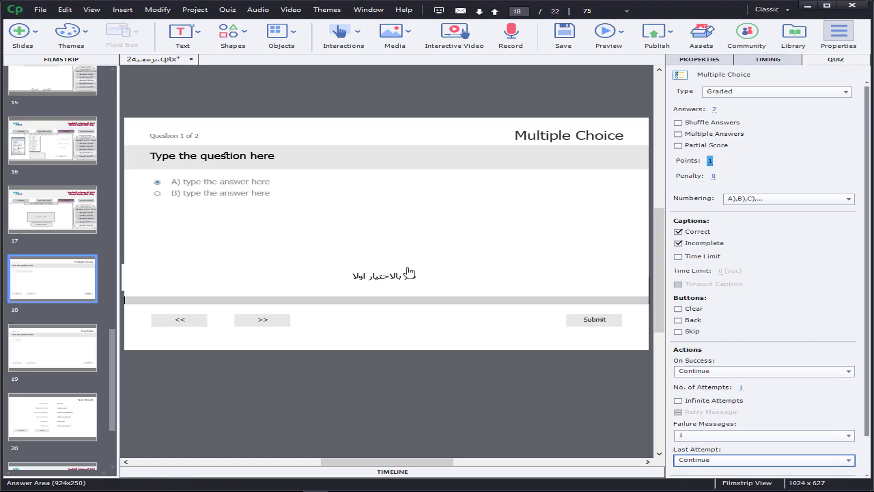
Step: Preview the project from slide 17 and start the post-test with the rounded الاختبار البعدي button
click(48, 361)
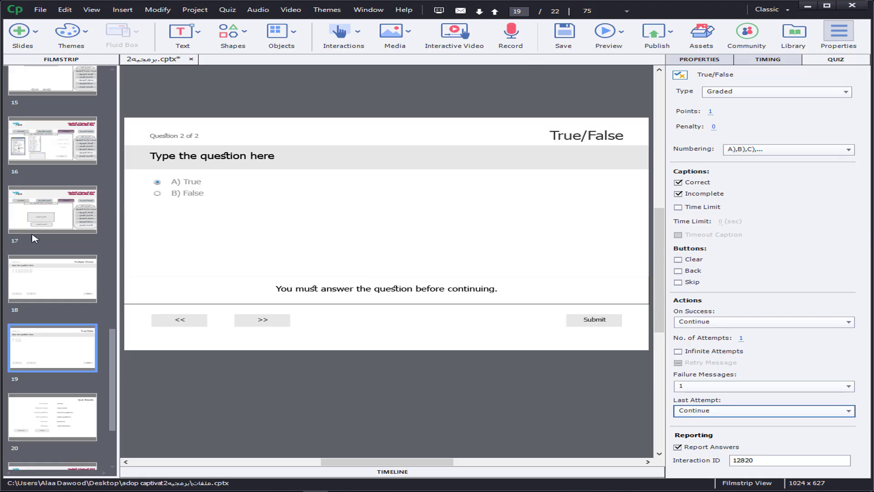
click(49, 208)
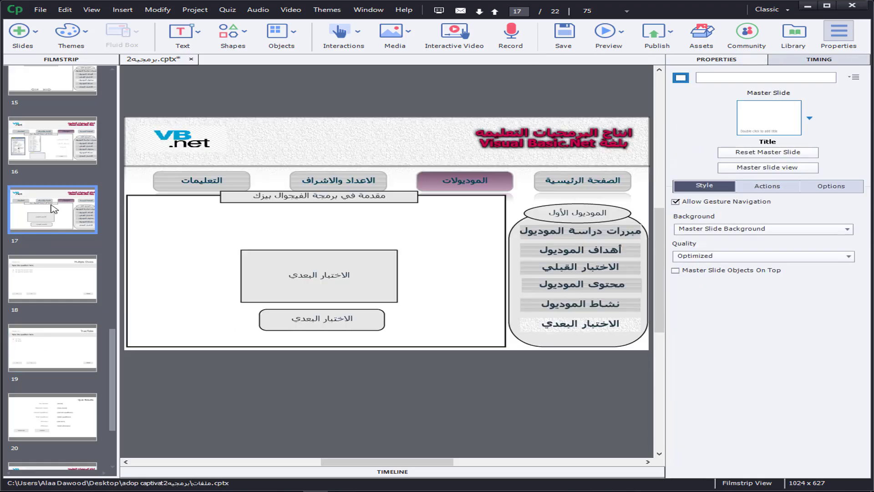
click(622, 31)
click(628, 104)
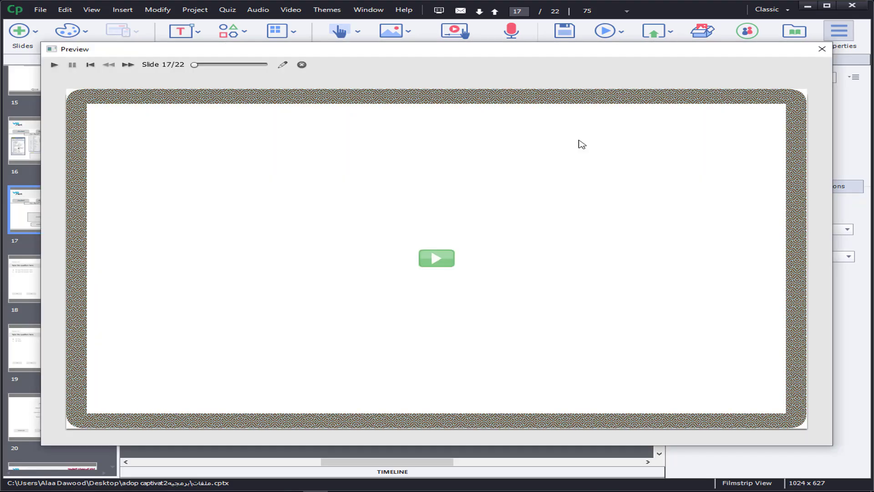
click(439, 260)
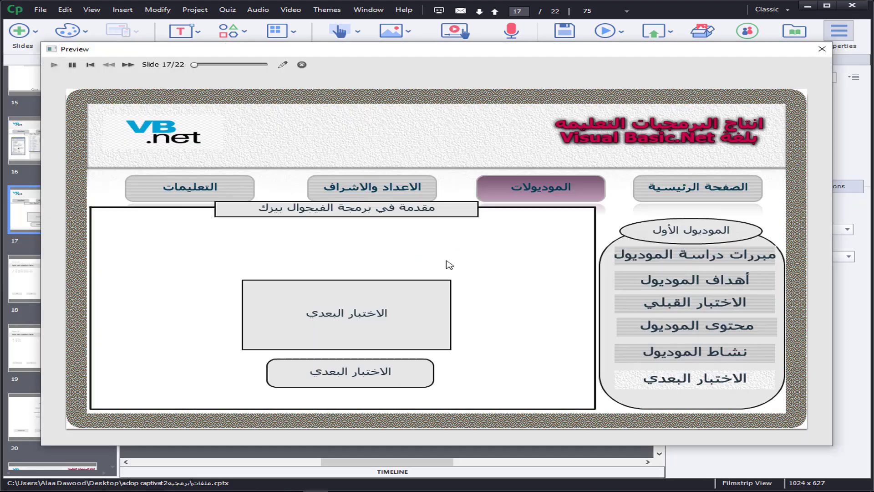
click(345, 378)
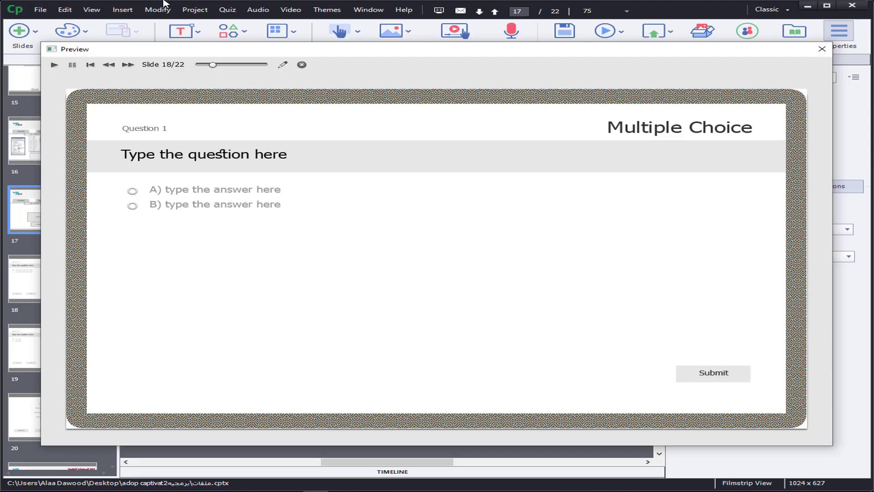
Step: Answer the previewed Multiple Choice question with option B, submit it and continue to the following question
click(165, 206)
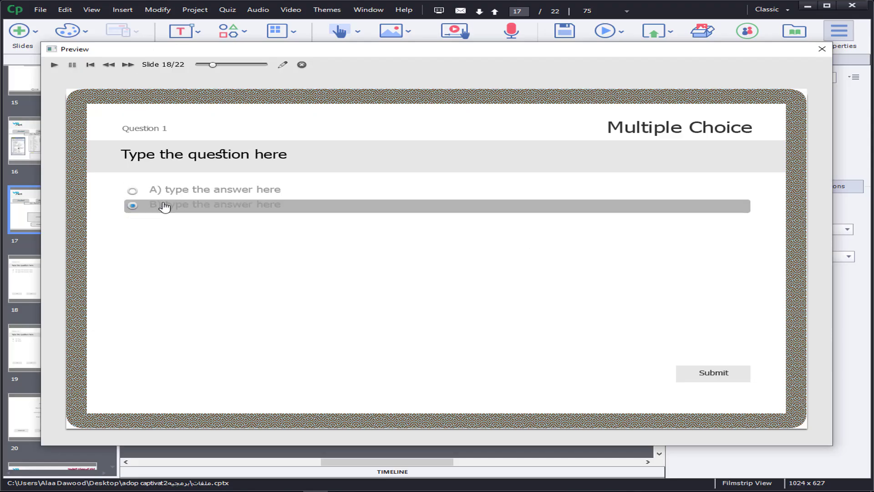
click(721, 377)
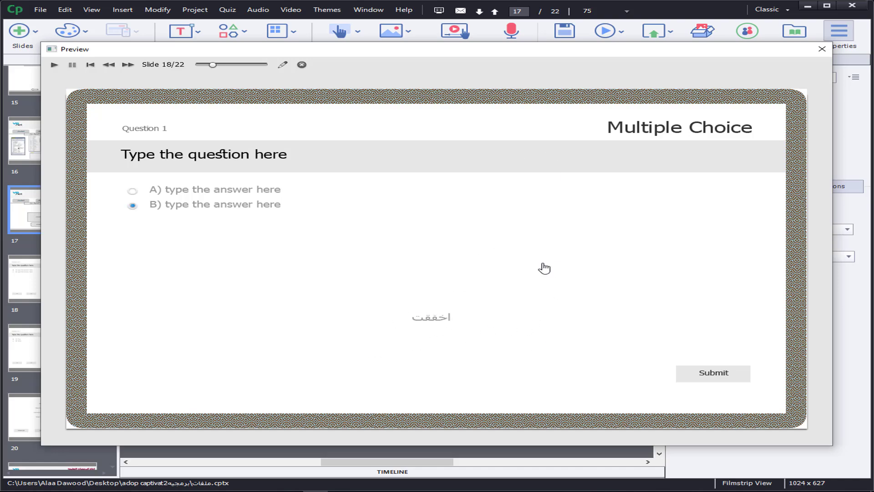
click(711, 377)
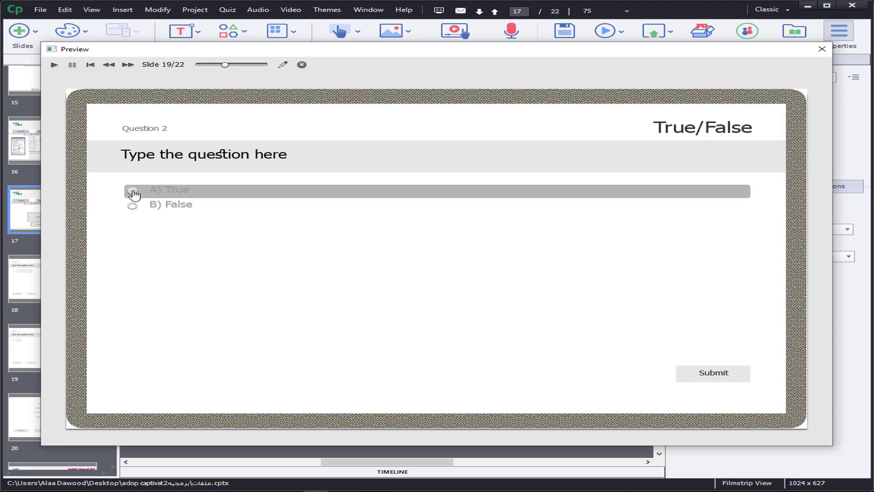
Step: Submit False for the previewed True/False question, continue past the quiz results and close the preview
click(134, 207)
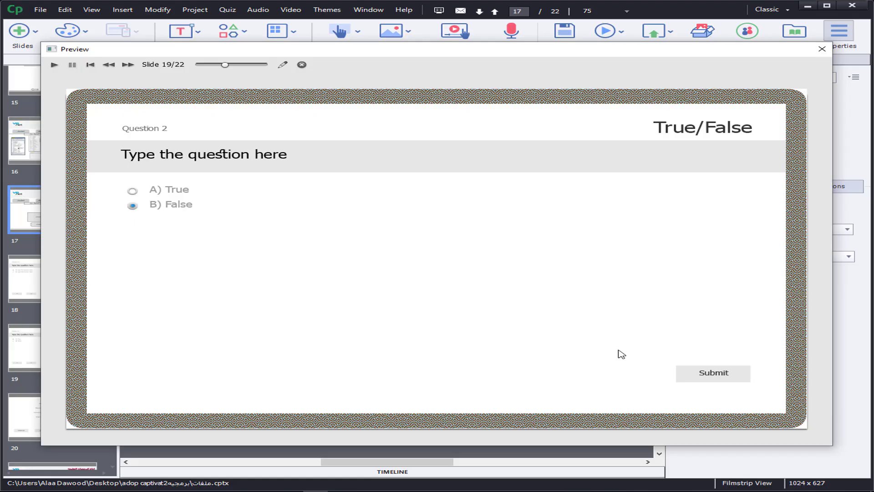
click(727, 378)
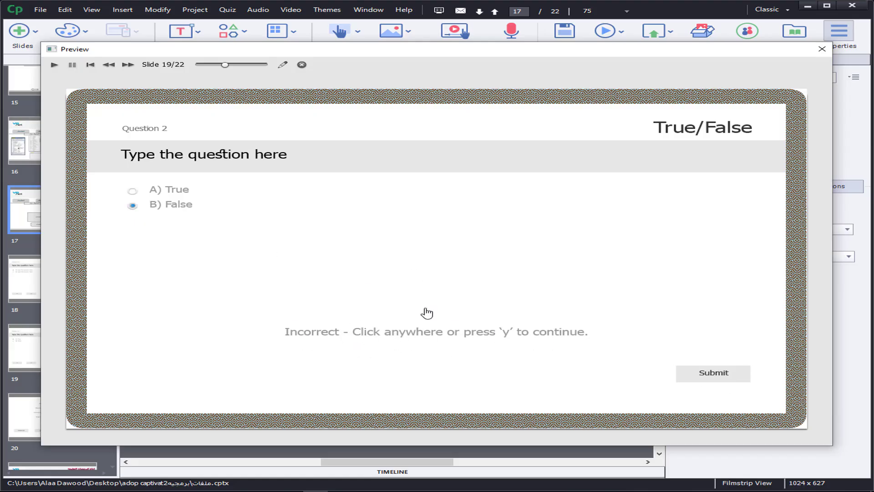
click(726, 375)
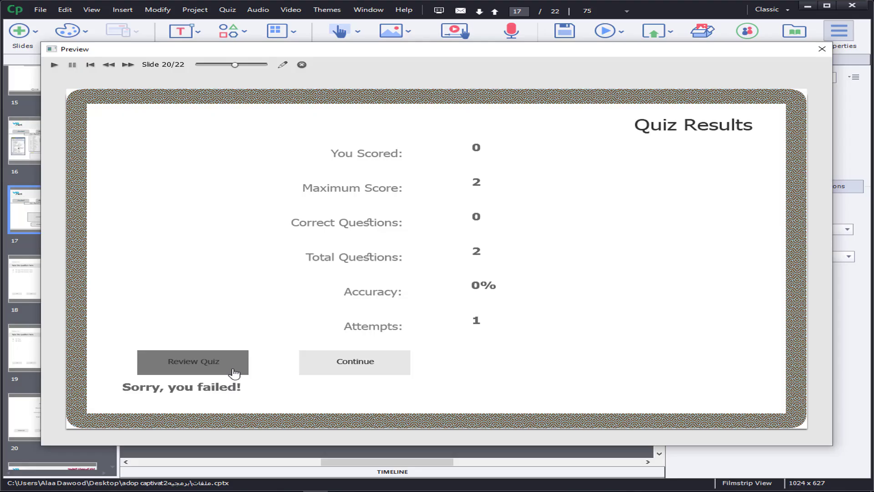
click(362, 369)
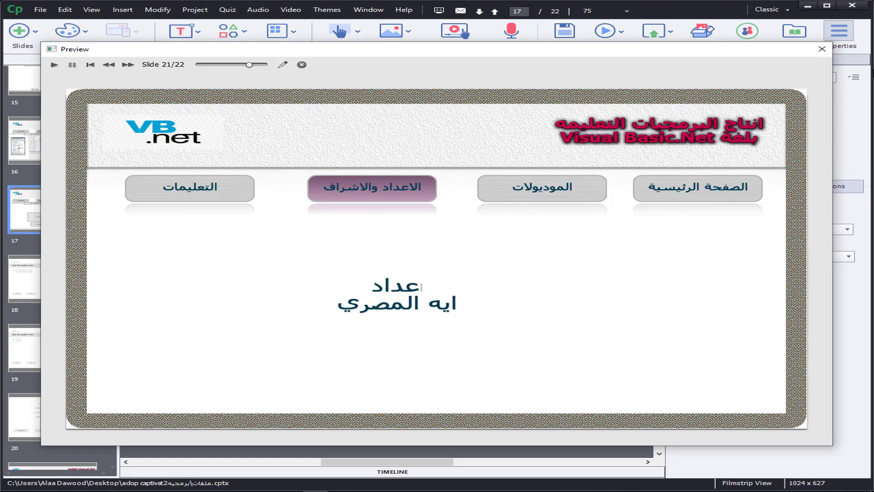
click(822, 48)
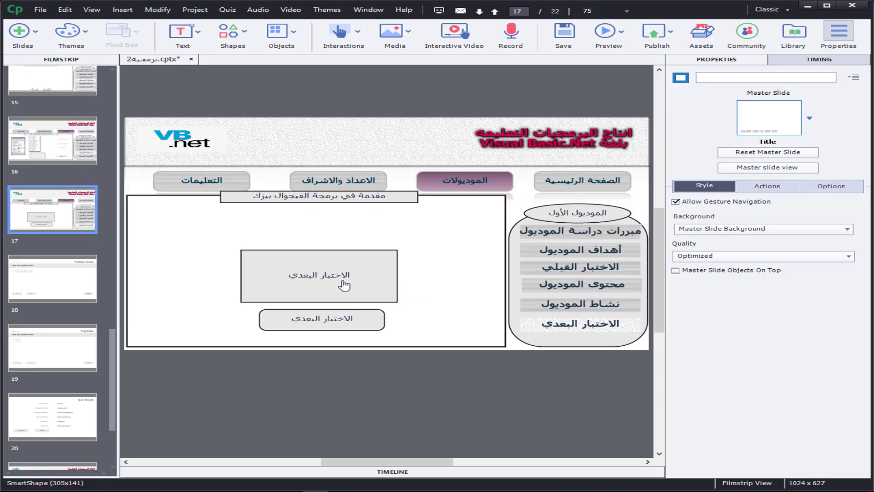
Step: Open the quiz preferences and bring up the Pass or Fail settings
click(227, 9)
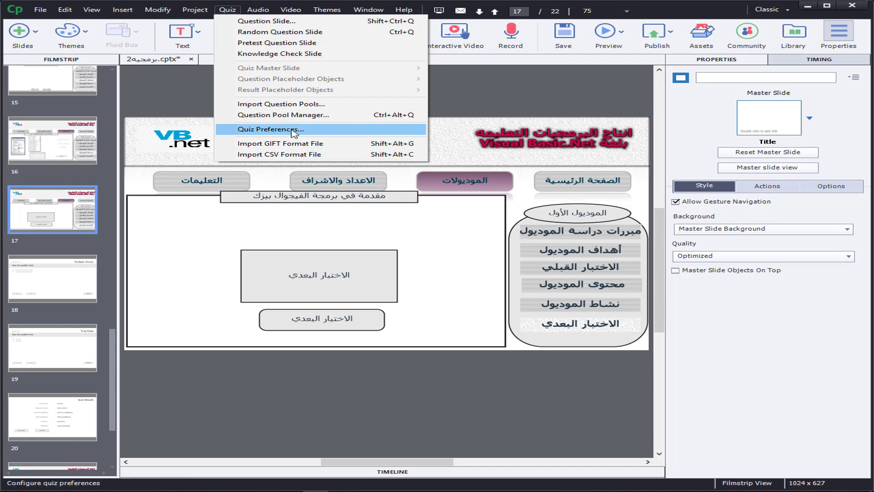
click(293, 131)
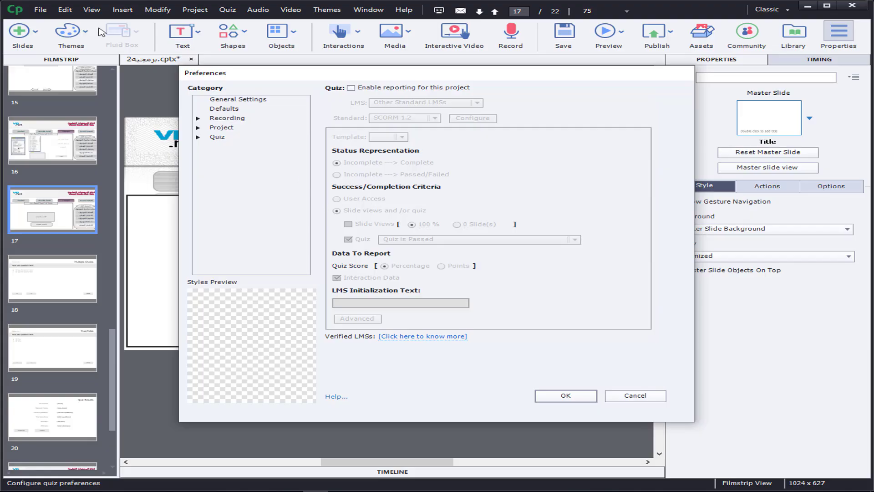
click(236, 101)
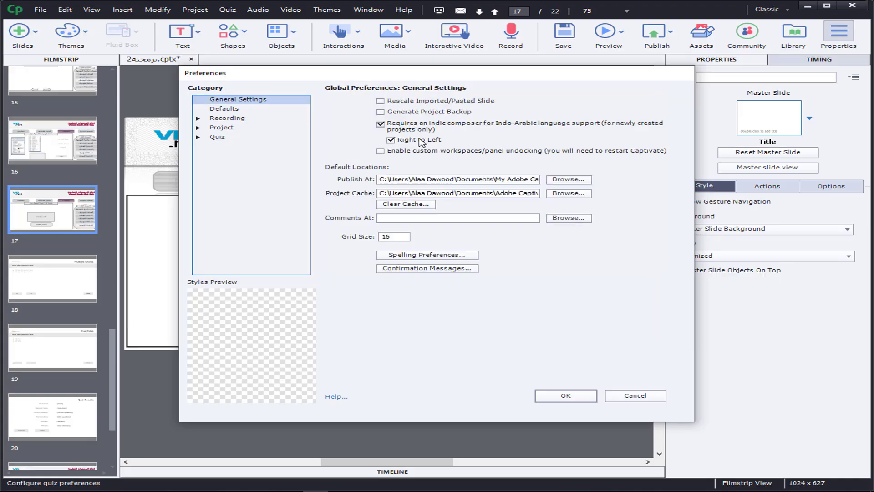
click(215, 141)
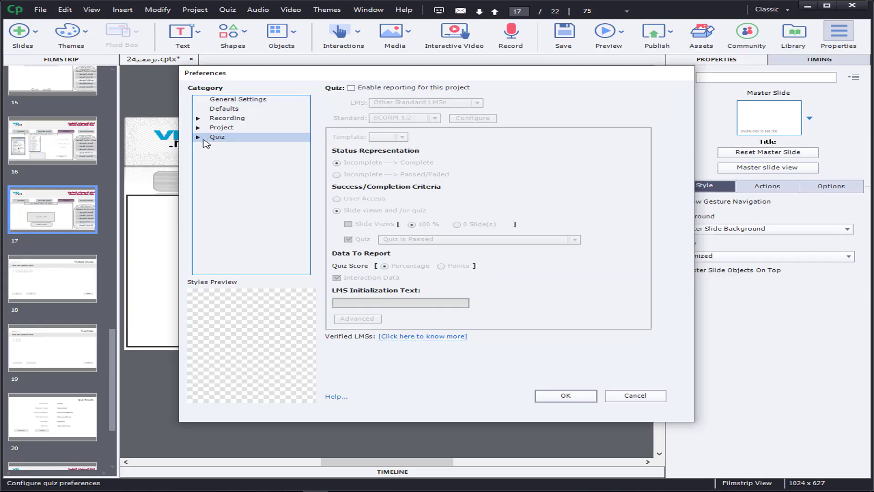
click(198, 138)
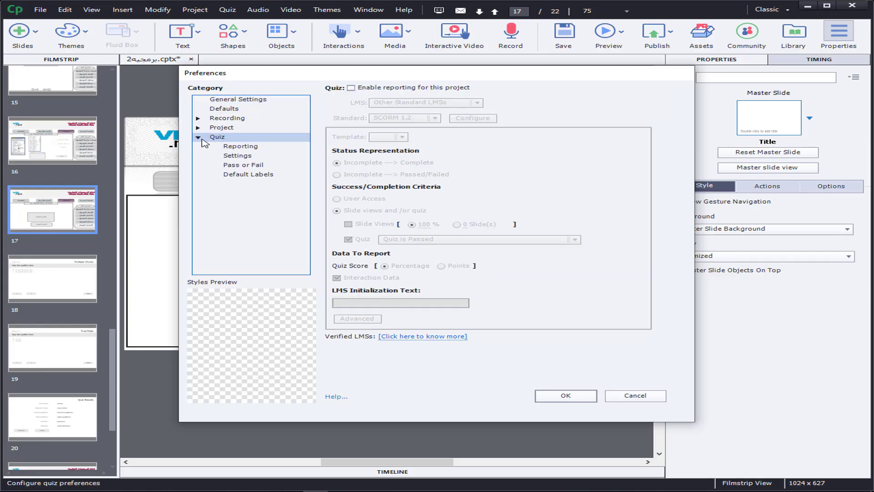
click(241, 166)
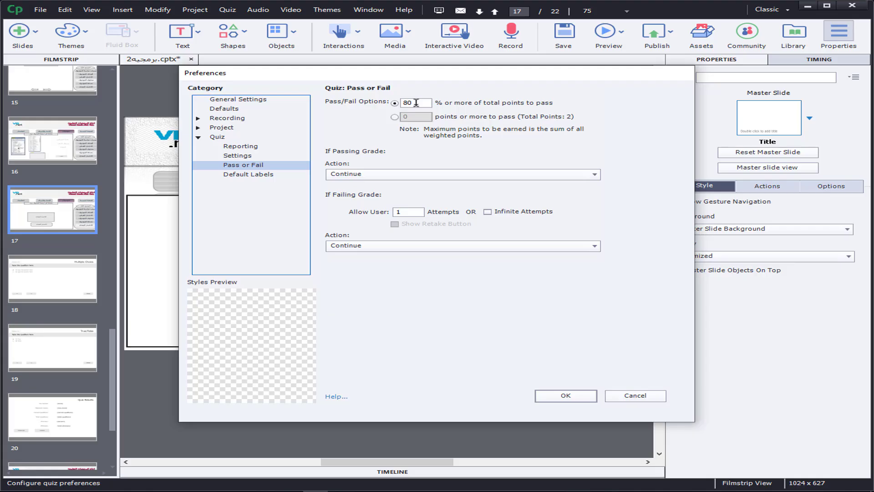
Step: Examine the actions available for passing and failing grades, leaving both set to Continue
click(348, 178)
click(346, 178)
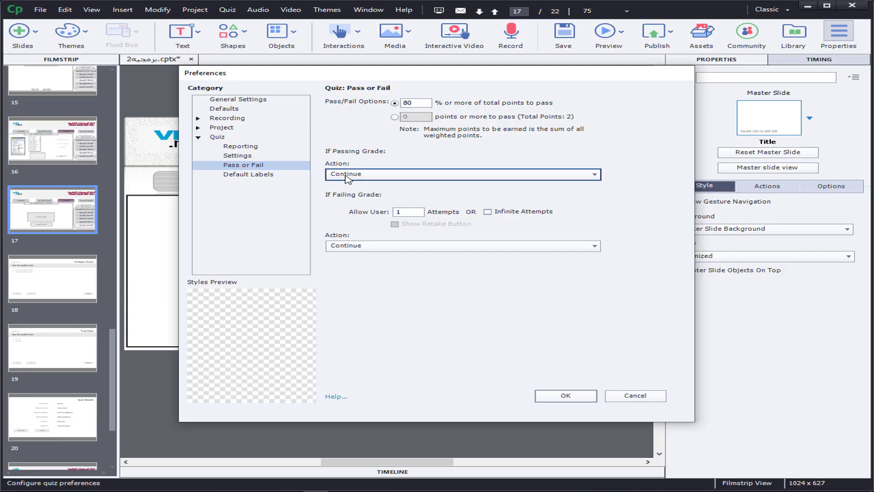
click(347, 178)
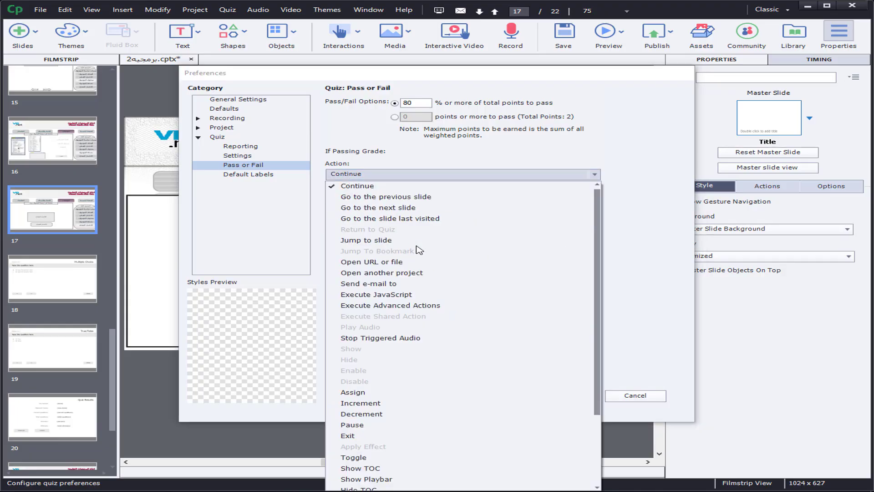
click(408, 177)
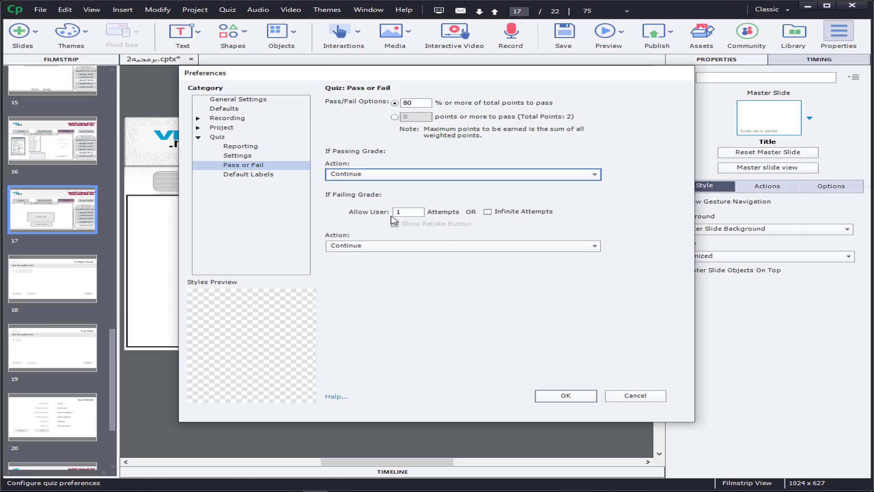
click(341, 248)
click(347, 249)
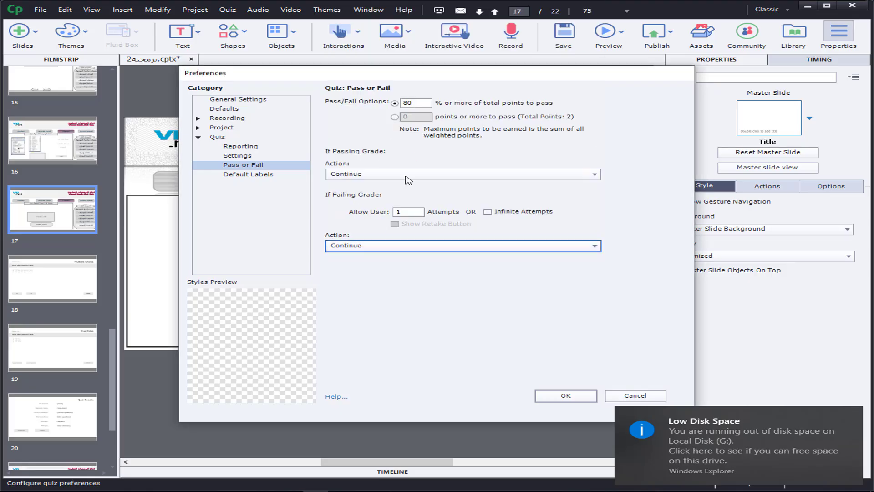